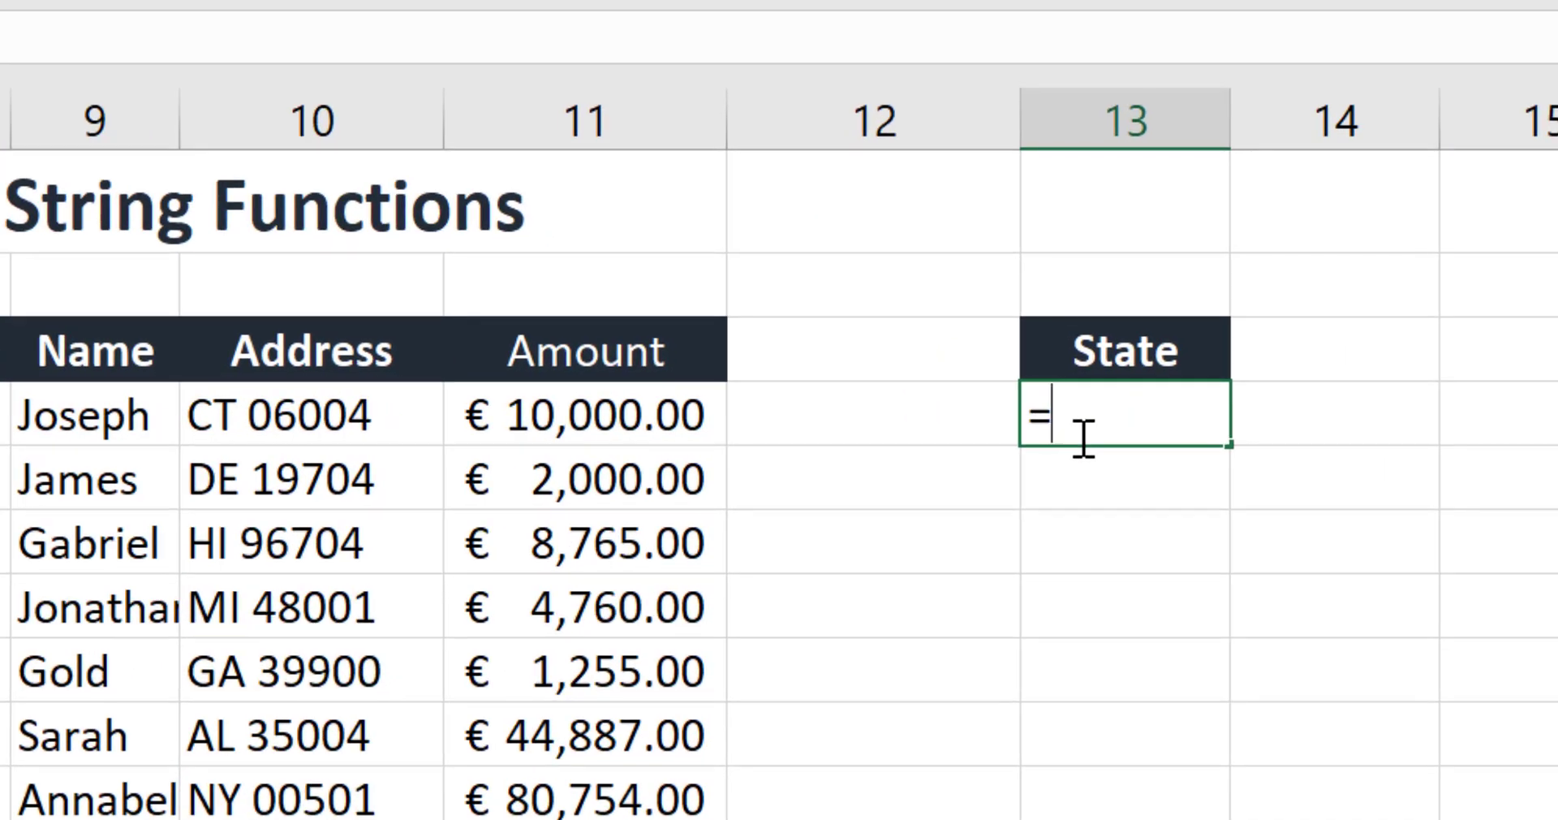
- Complete a LEFT formula in the first State cell that extracts 2 characters from the first row's Address
{"action": "type", "text": "l"}
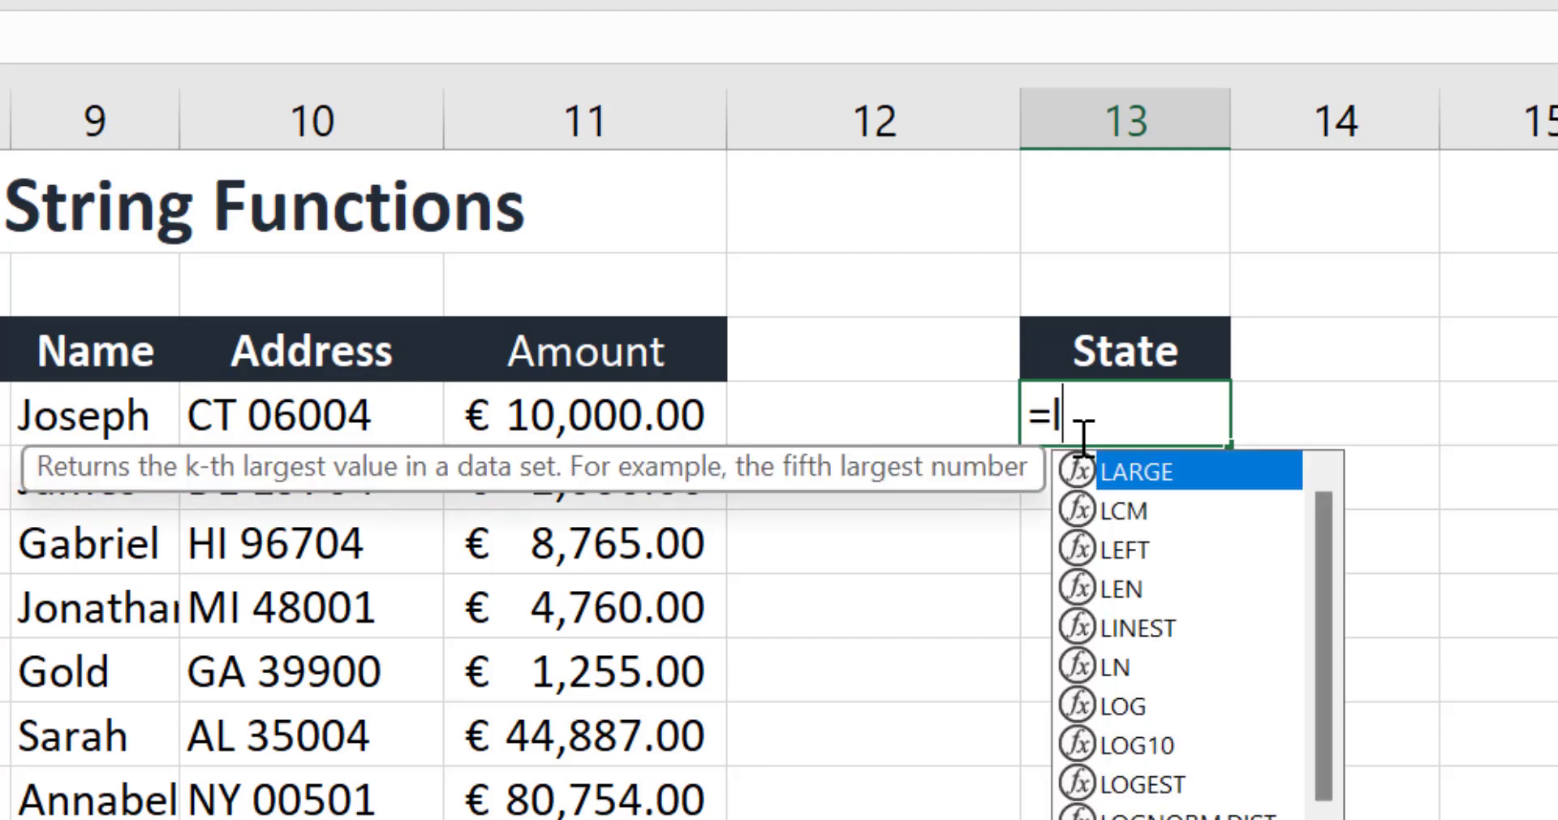
{"action": "type", "text": "e"}
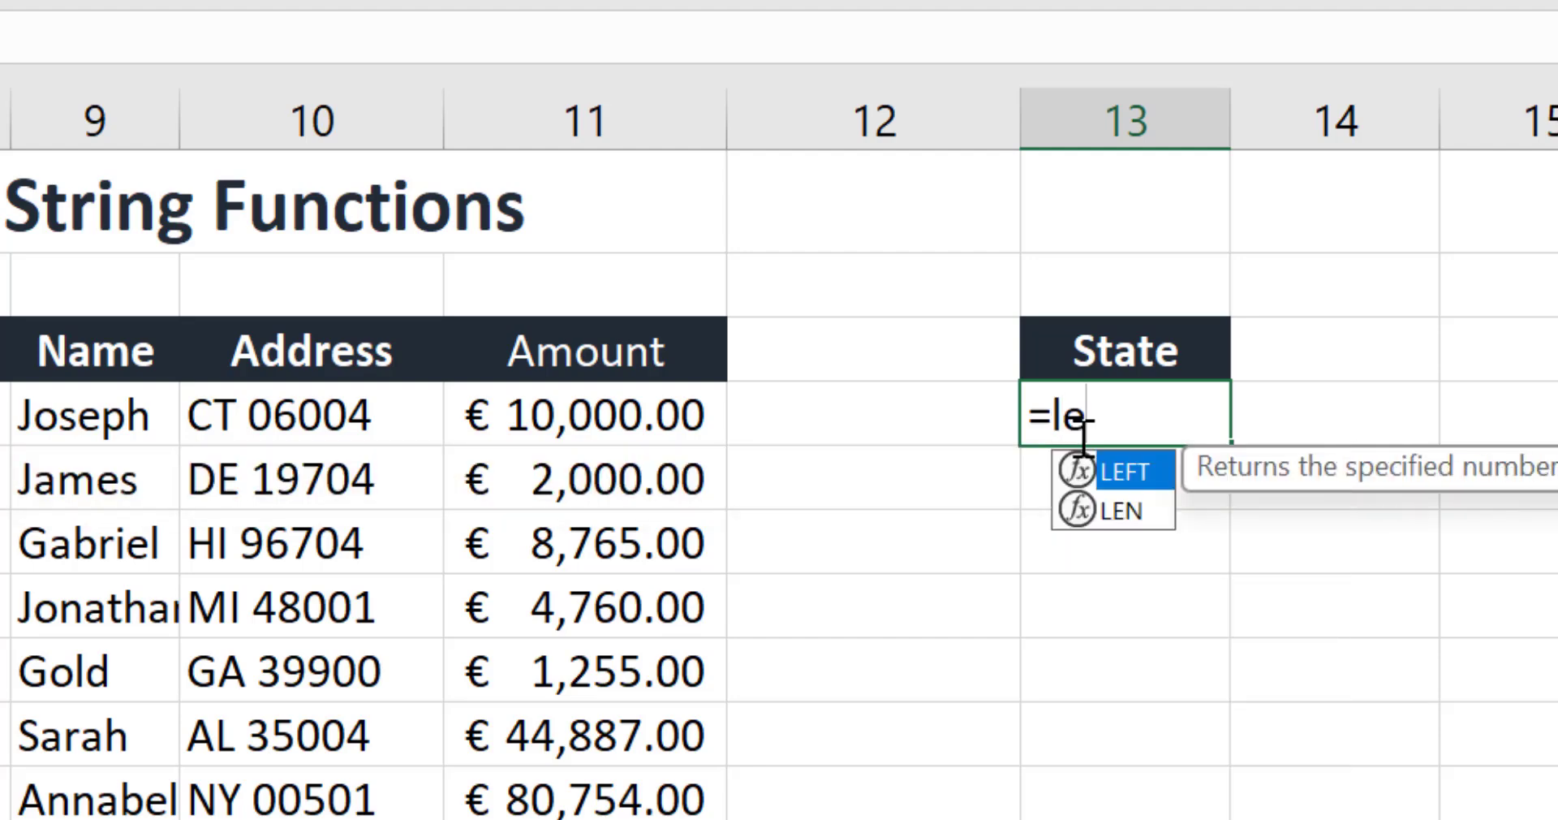
{"action": "type", "text": "f"}
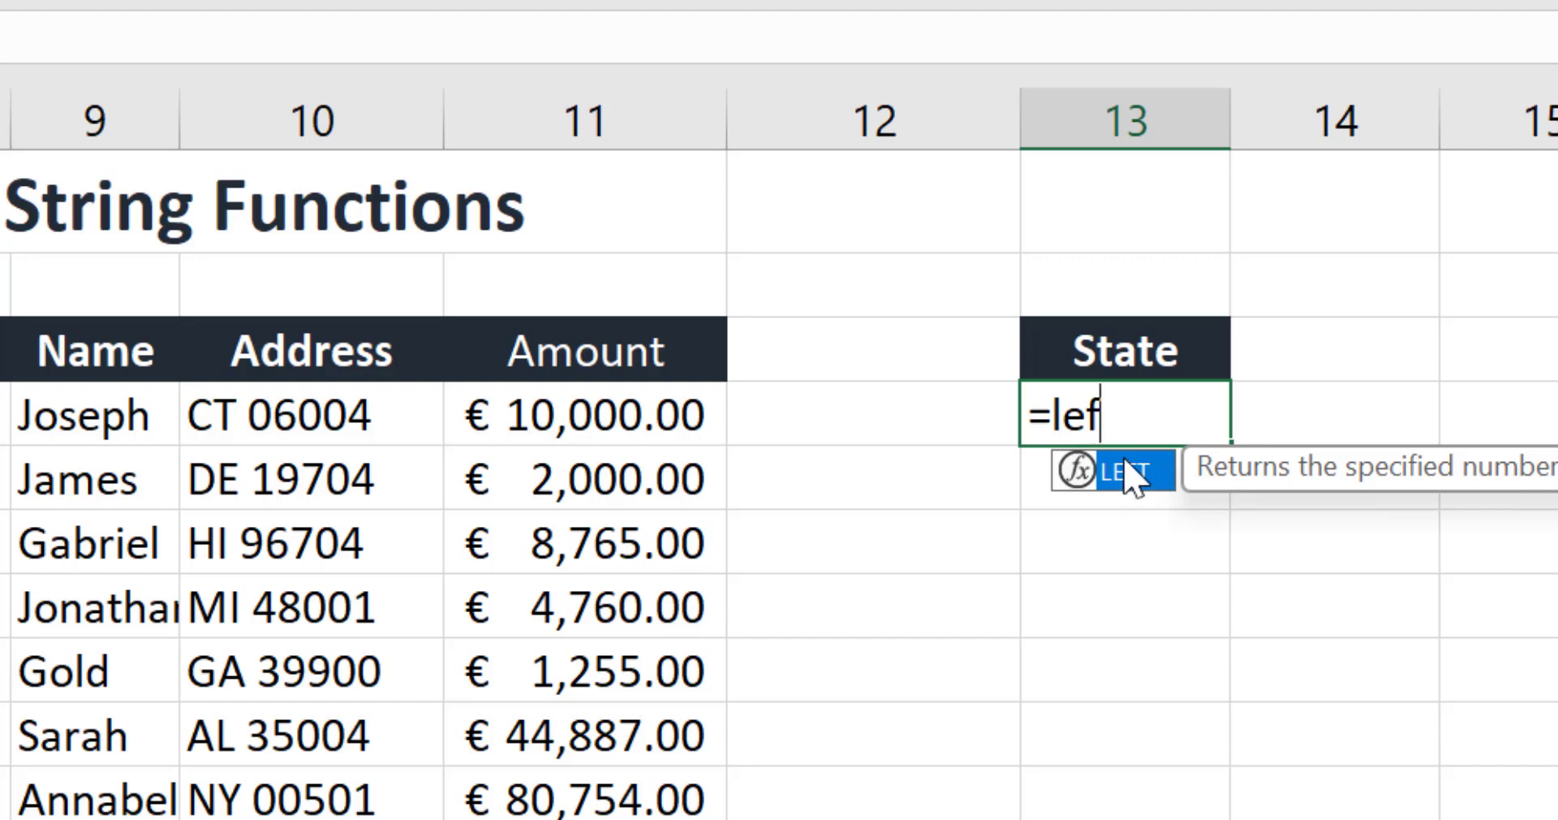
{"action": "key", "text": "Tab"}
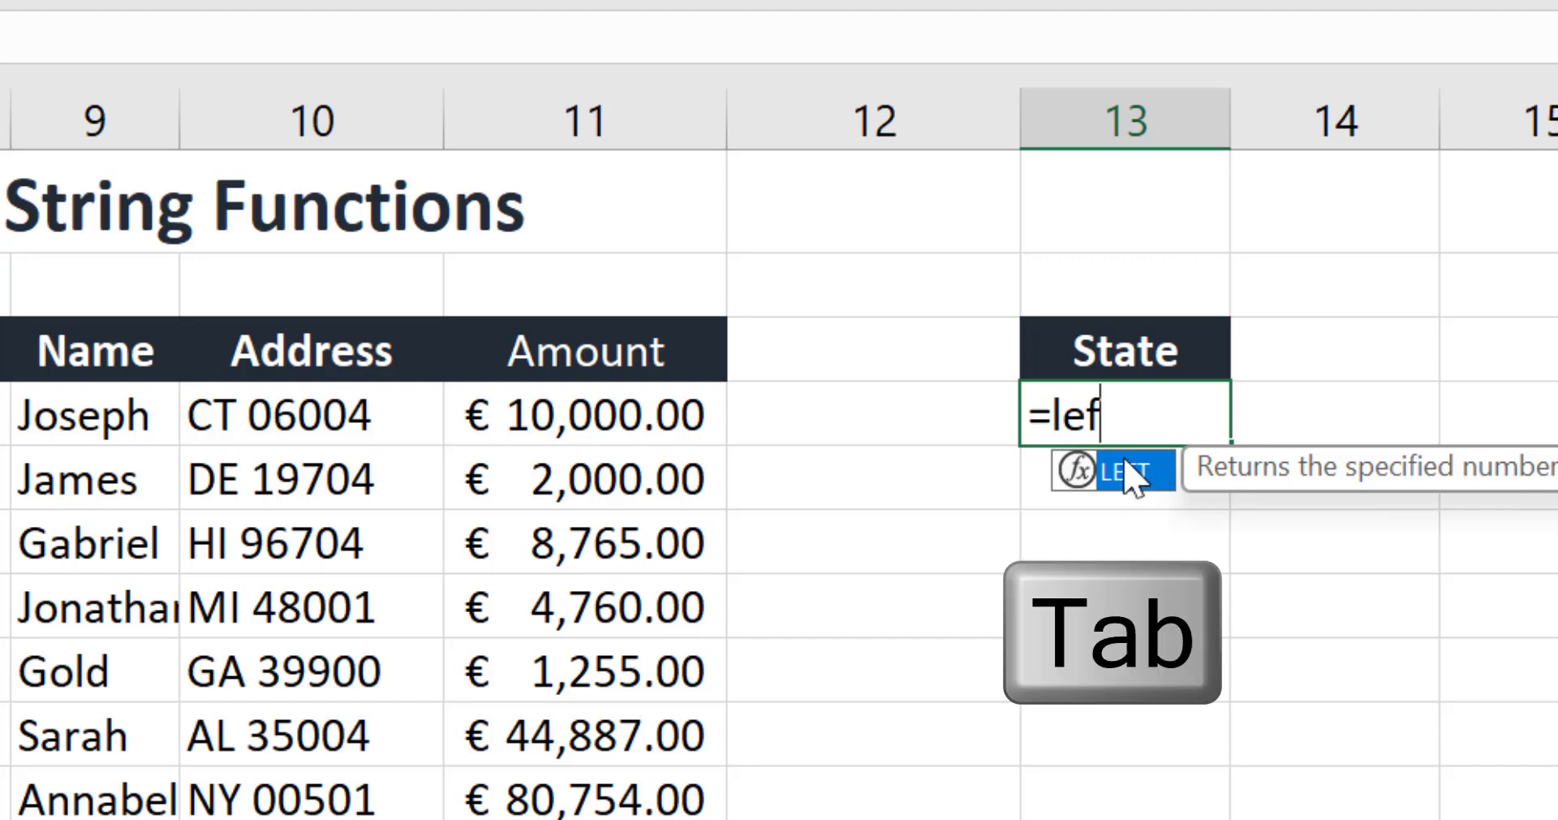
{"action": "key", "text": "Tab"}
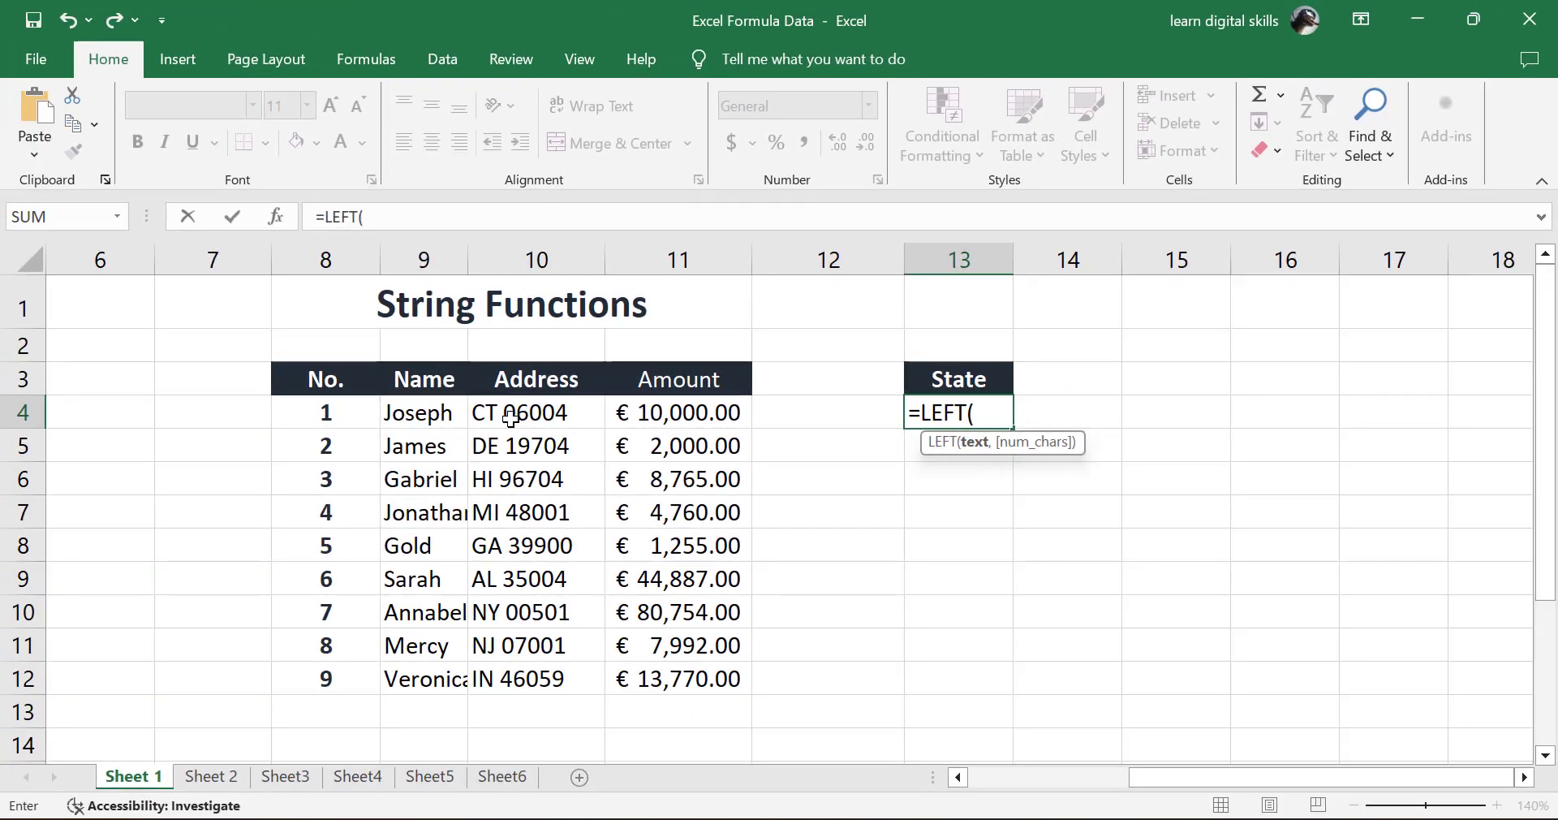
{"action": "left_click", "coordinate": [510, 418]}
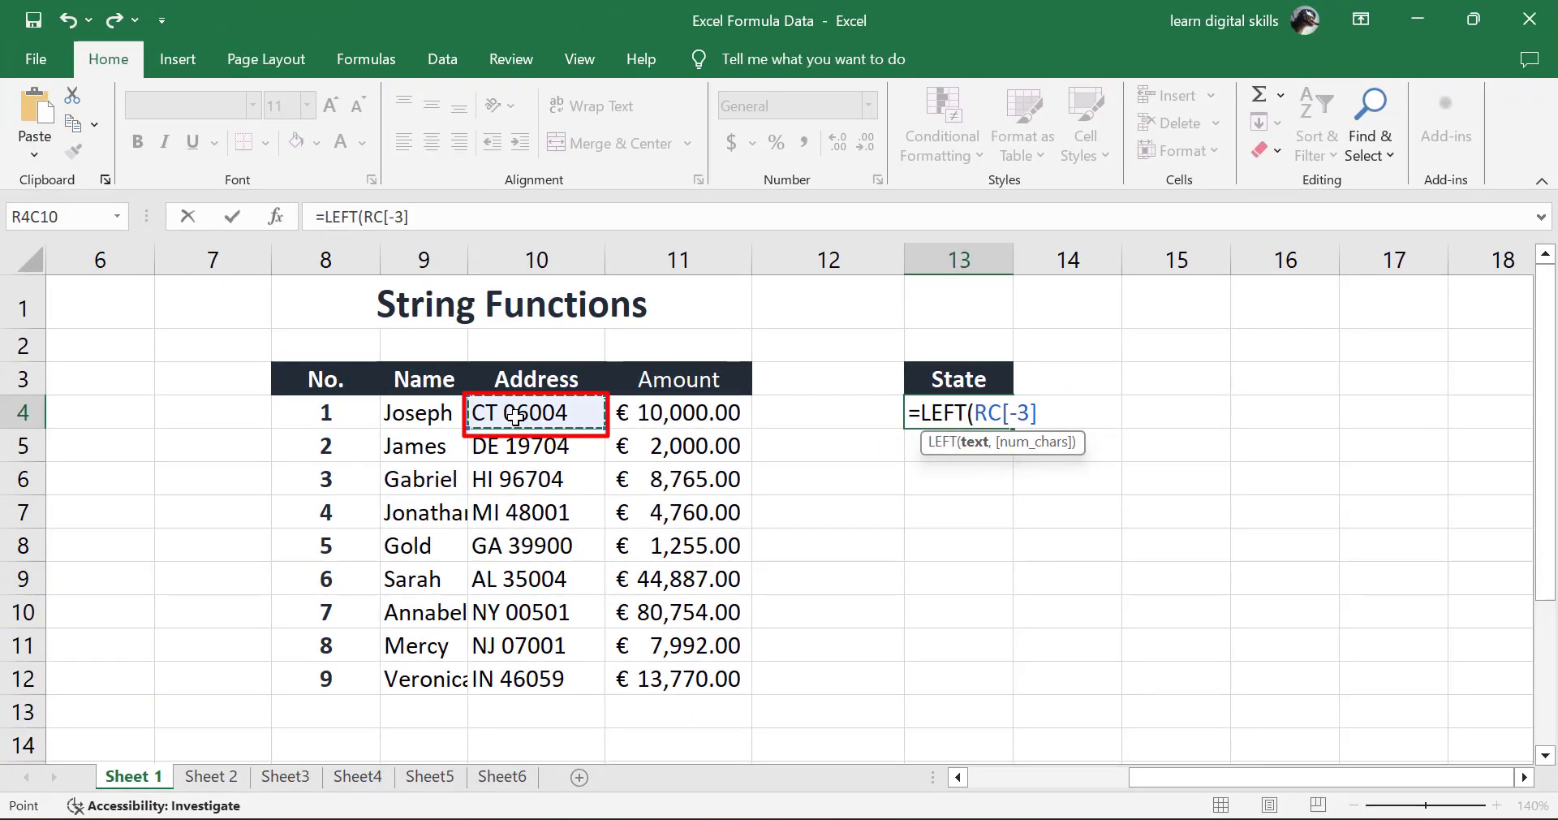
{"action": "type", "text": ","}
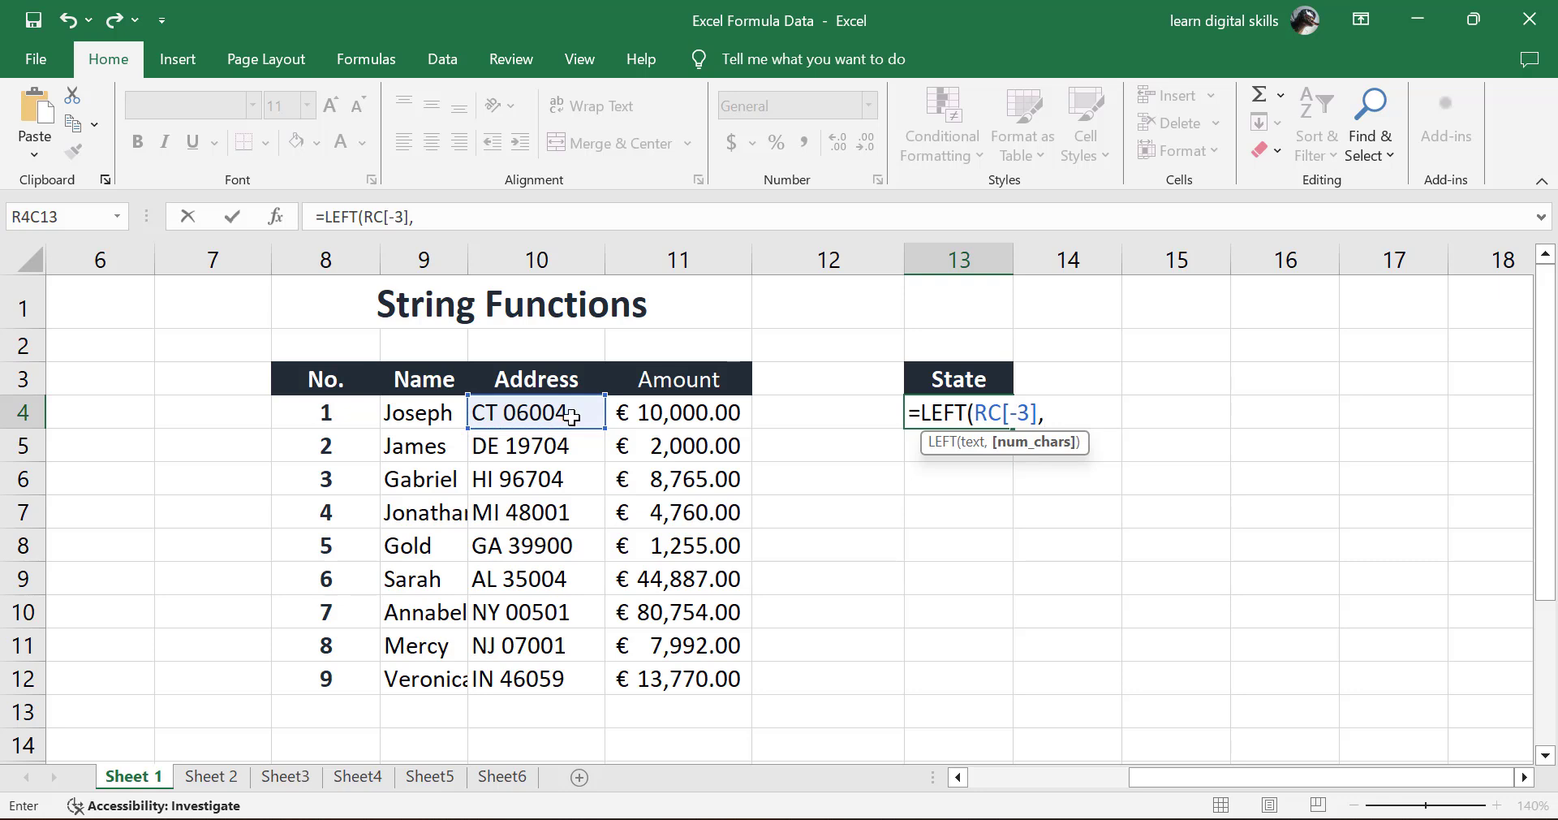
{"action": "type", "text": "2"}
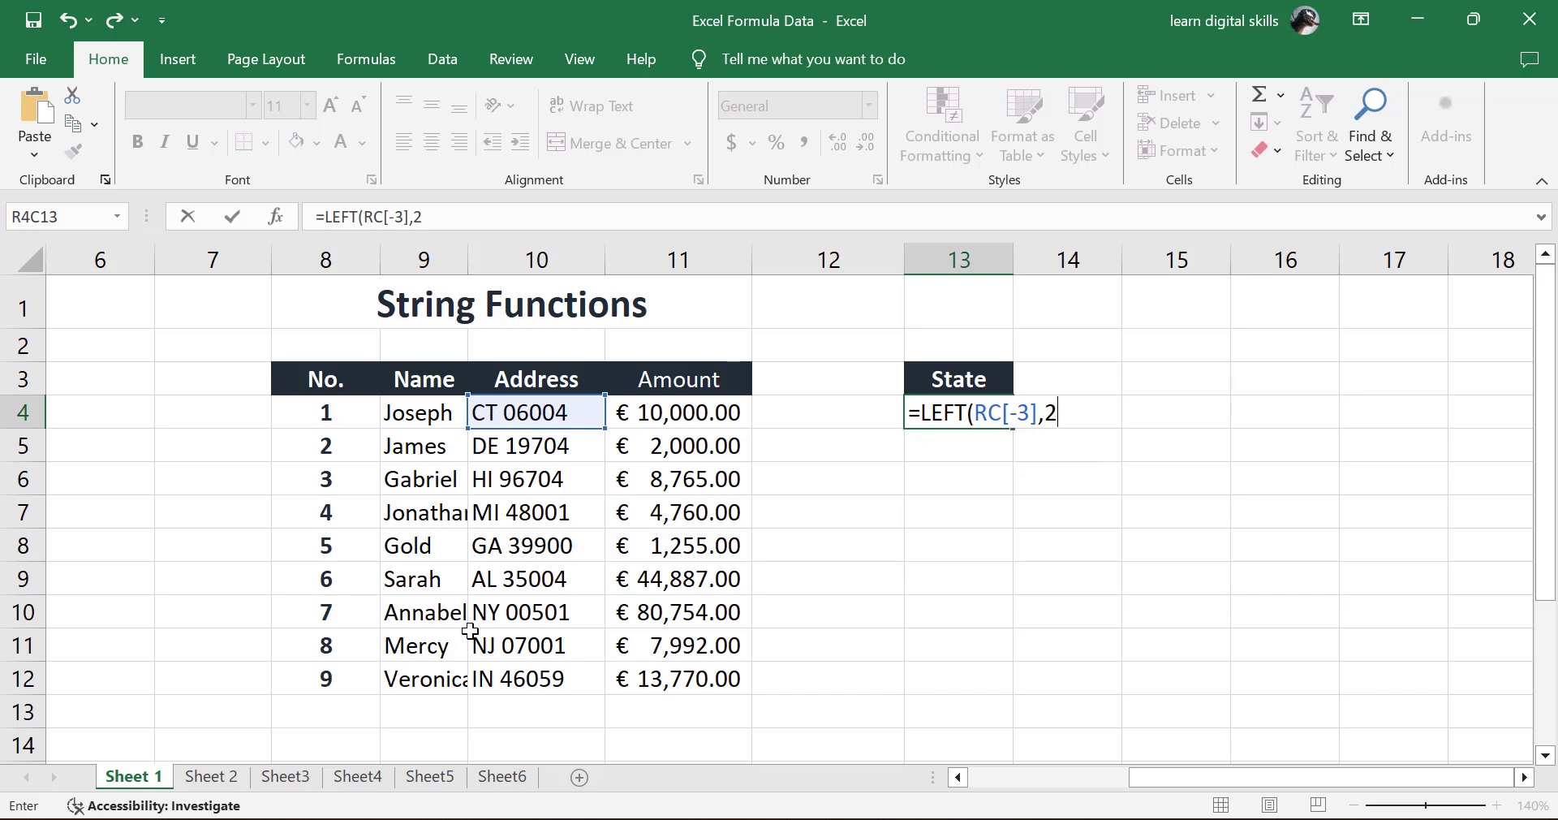
{"action": "key", "text": "Return"}
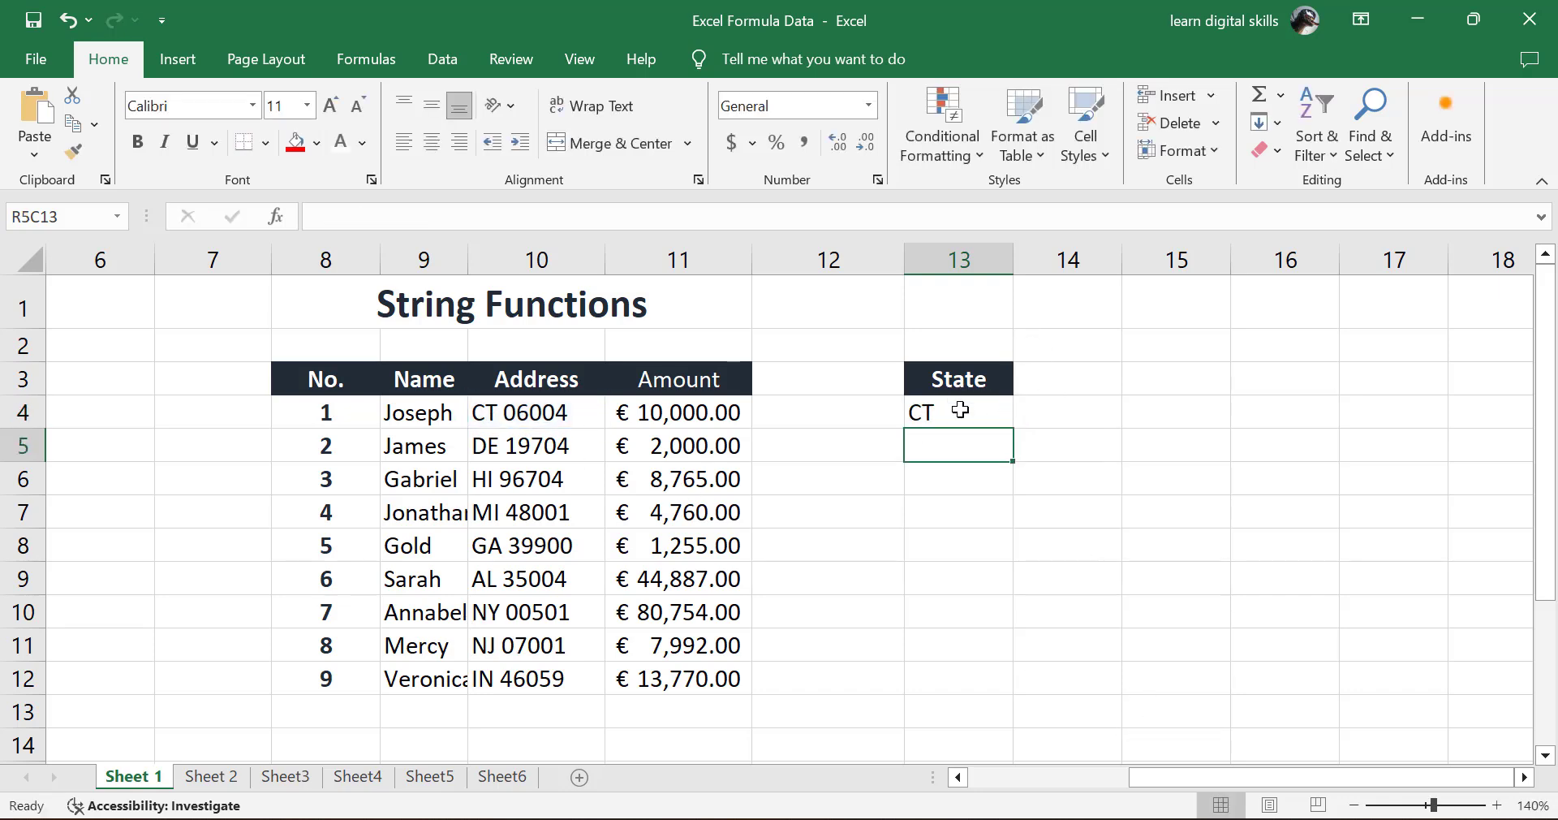
- Fill the State formula down through row 12 for all nine records and check the formula in the first State cell
{"action": "left_click", "coordinate": [944, 413]}
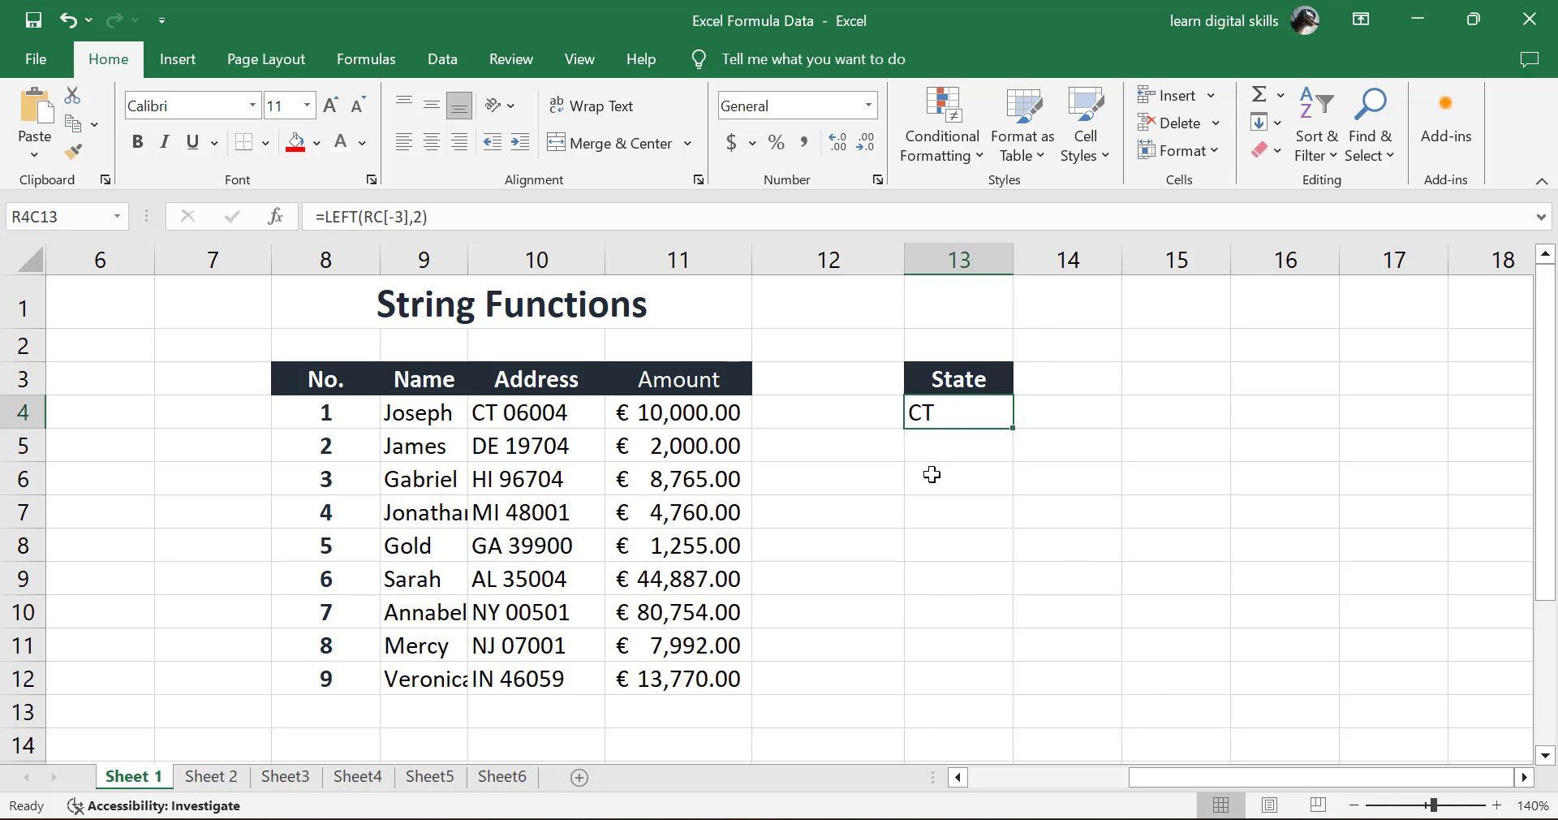
{"action": "left_click_drag", "start_coordinate": [1014, 428], "coordinate": [1019, 689]}
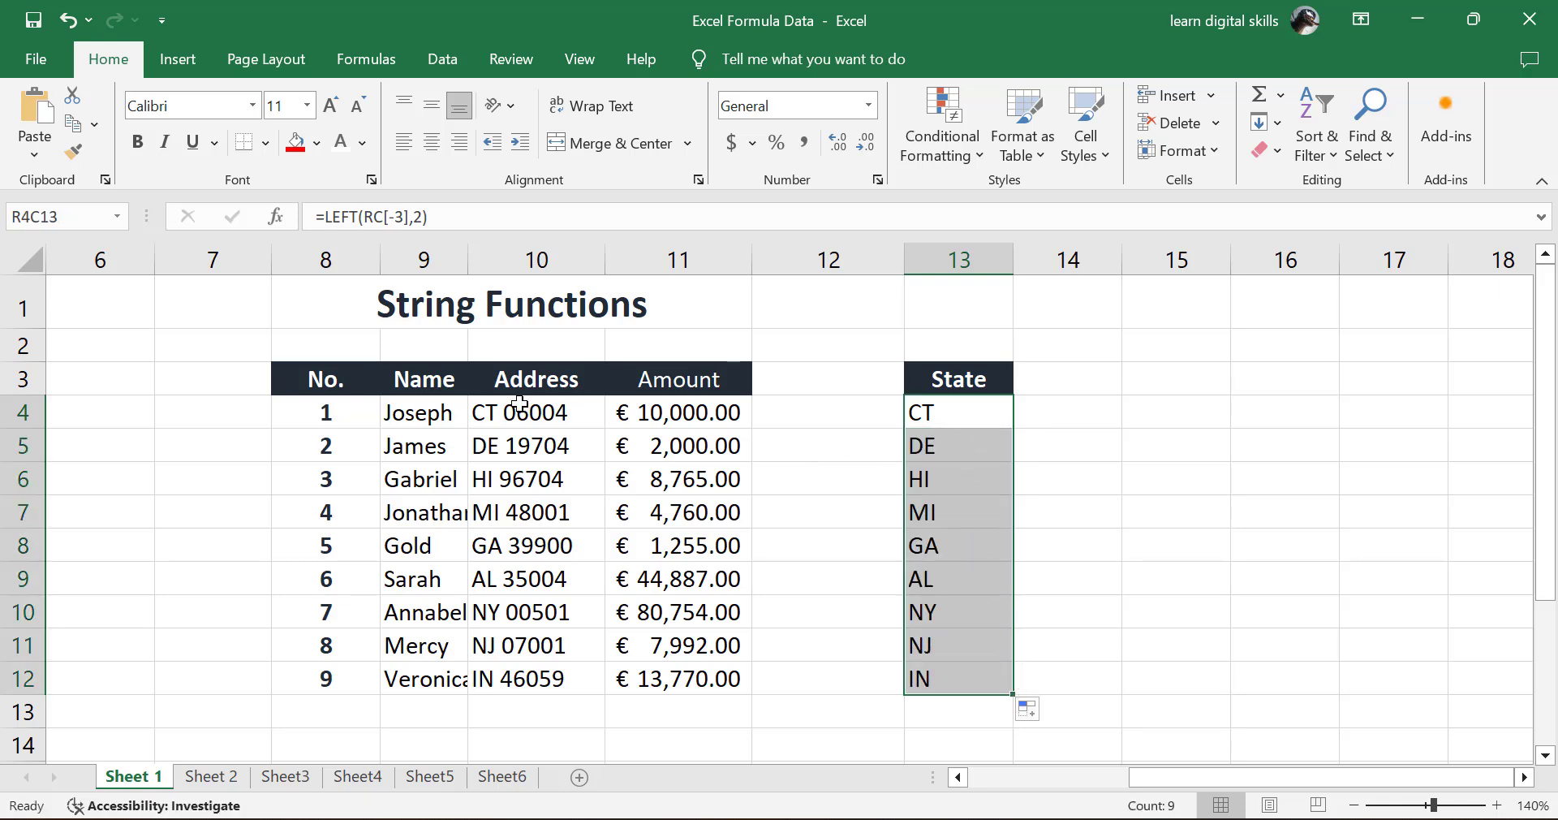
{"action": "left_click", "coordinate": [945, 412]}
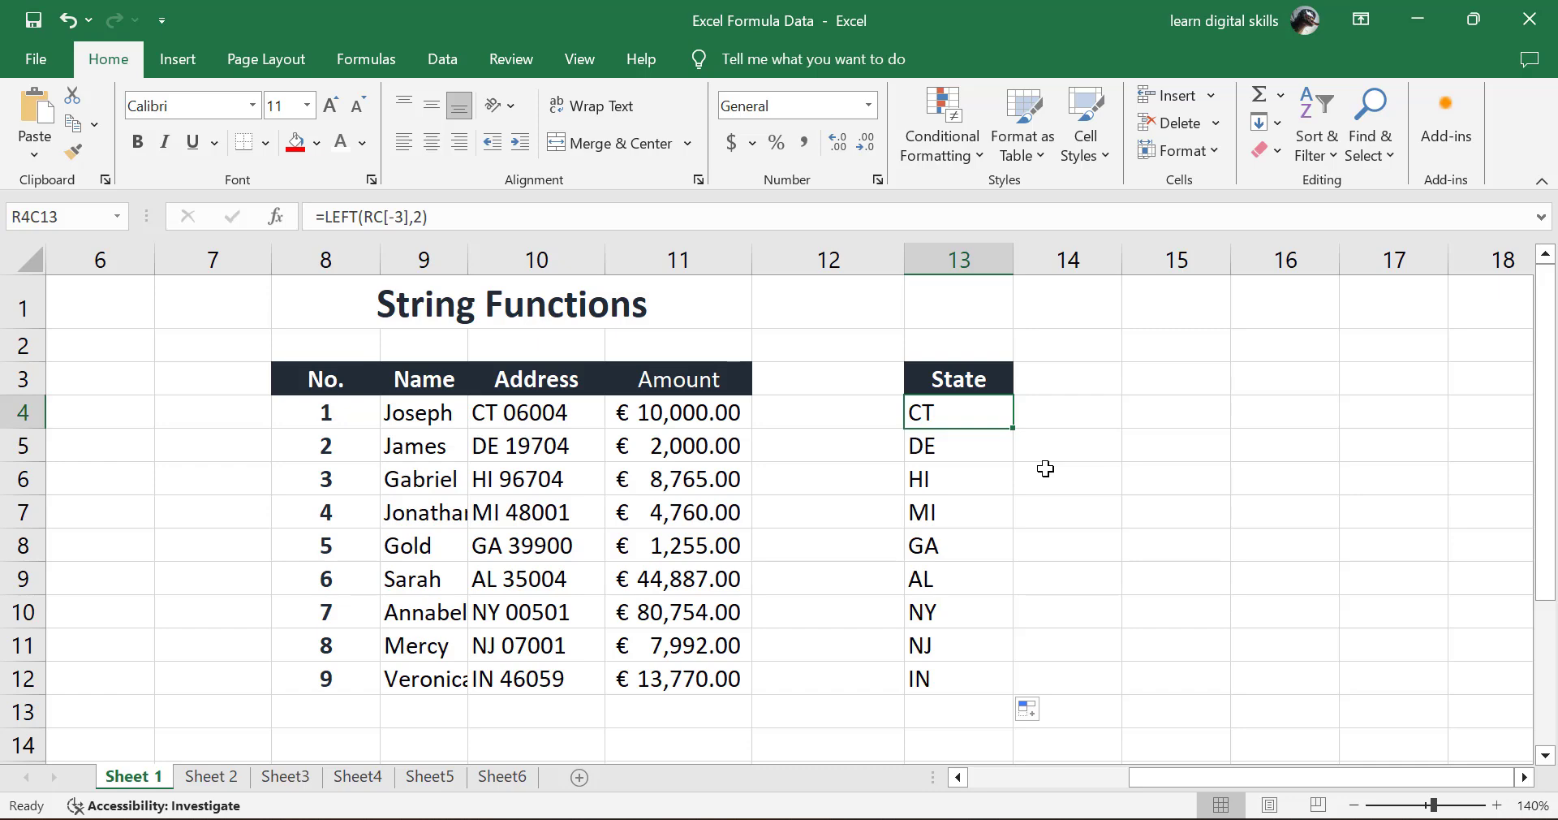
- On Sheet 2, join the first row's first and last names with "," between them using &, and fill the formula down through row 9
{"action": "key", "text": "ctrl+Page_Down"}
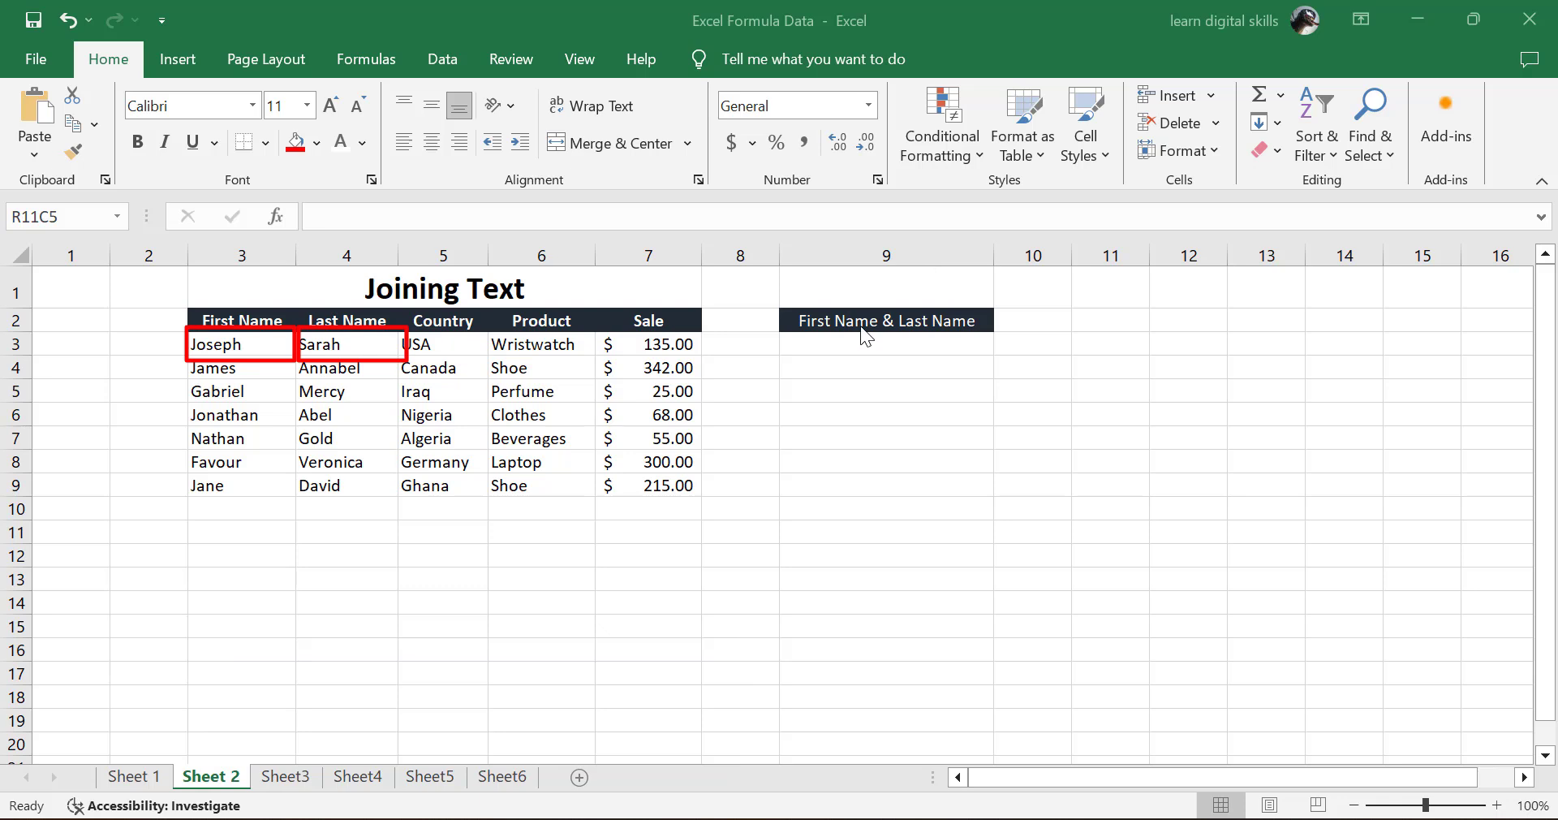
{"action": "left_click", "coordinate": [824, 343]}
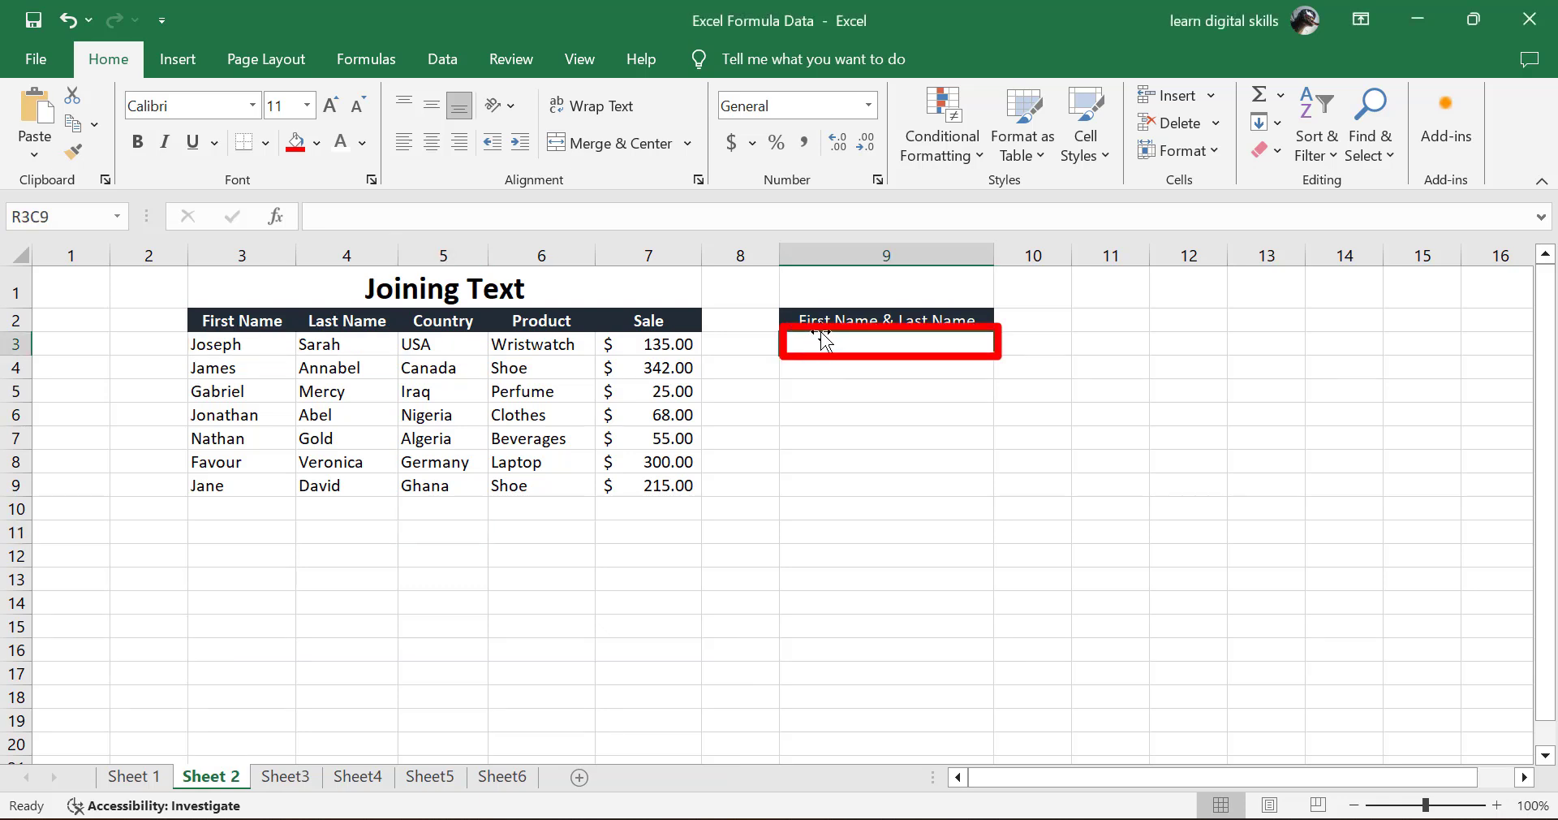
{"action": "type", "text": "="}
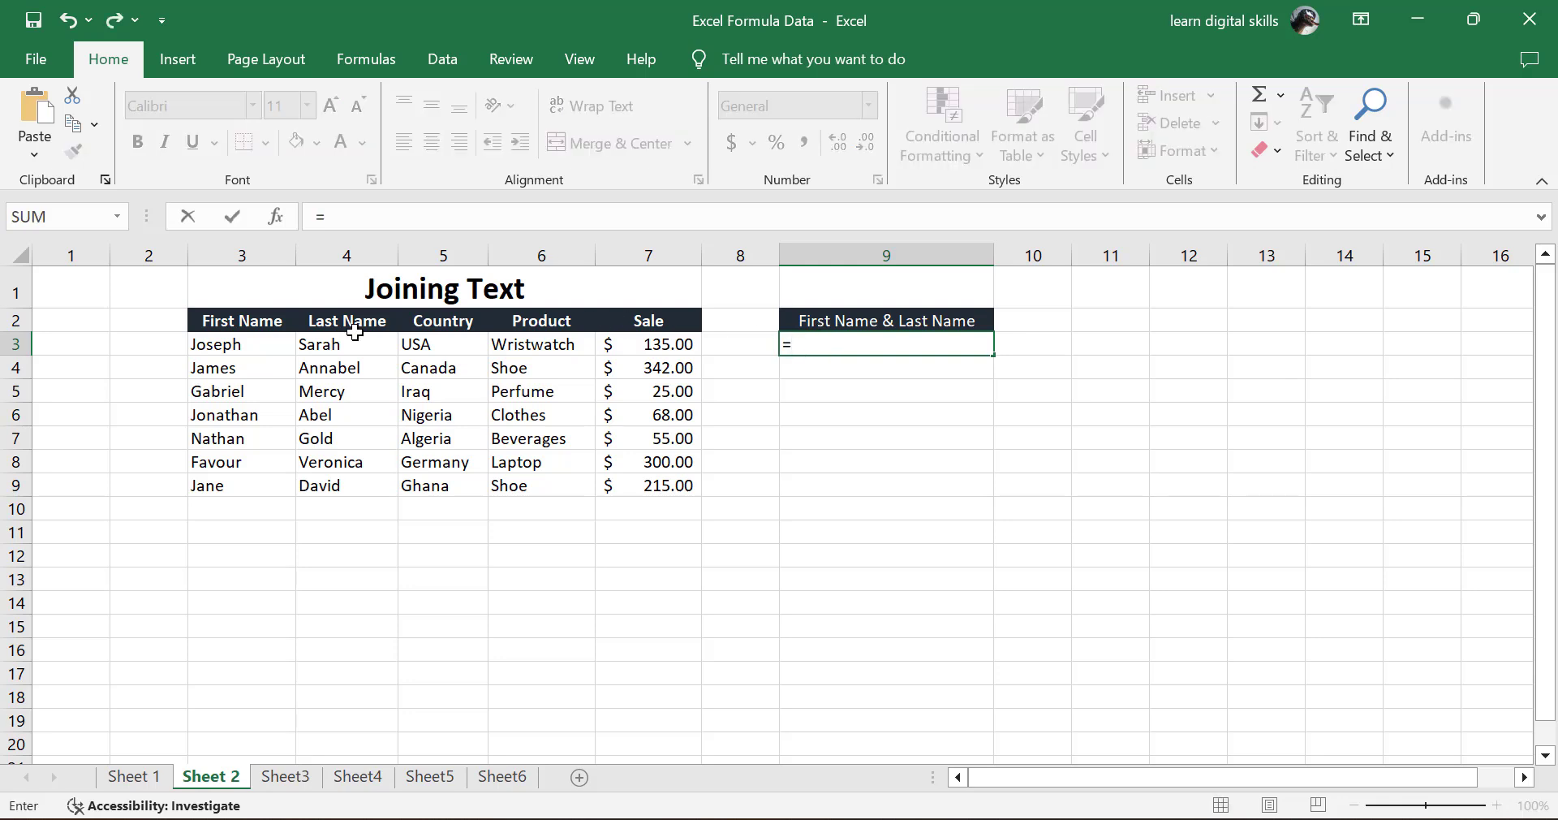
{"action": "left_click", "coordinate": [220, 347]}
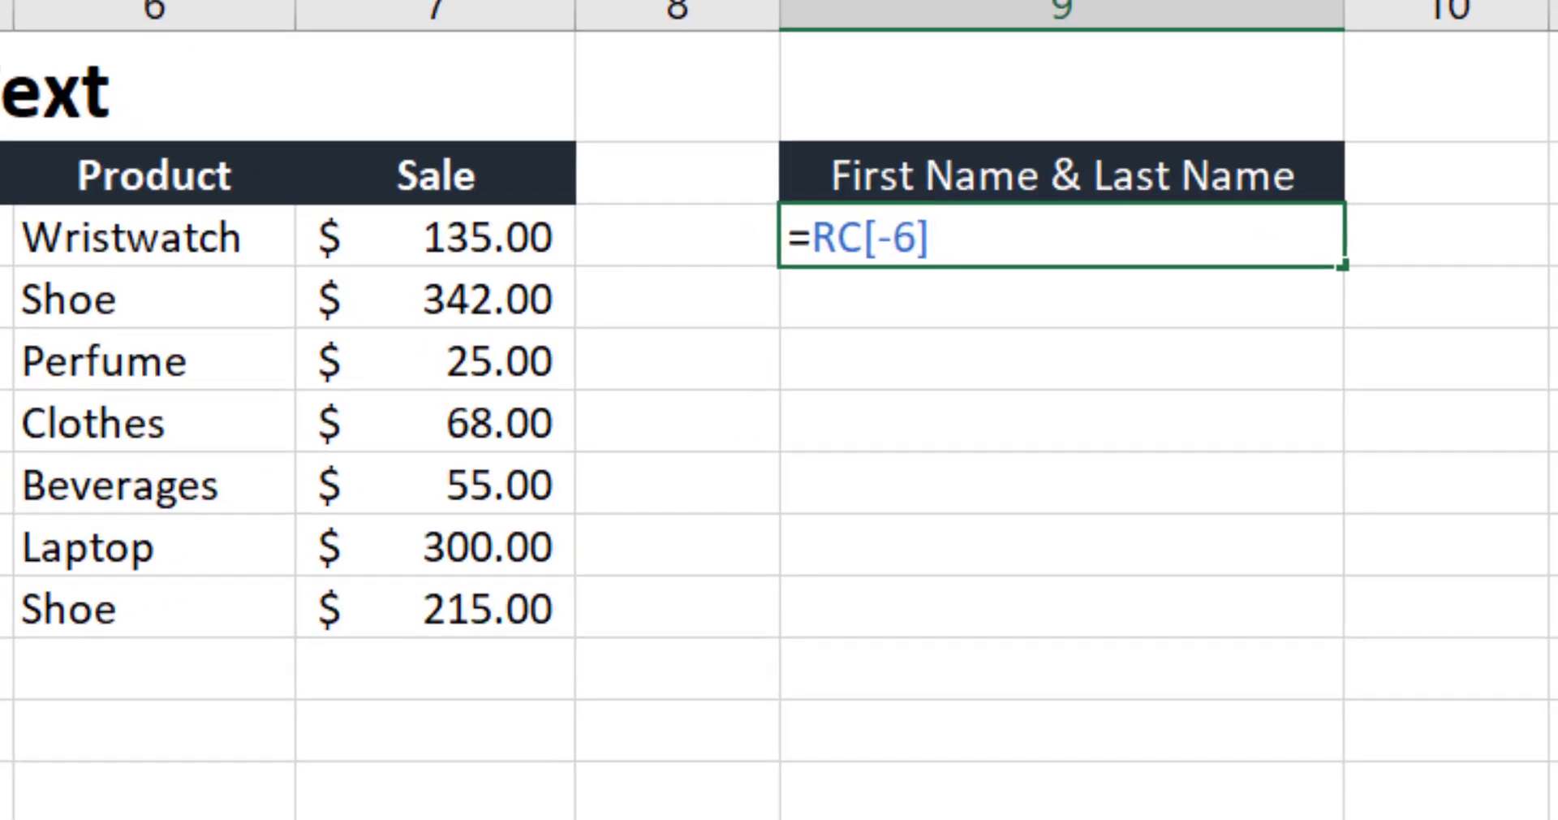
{"action": "type", "text": "&\","}
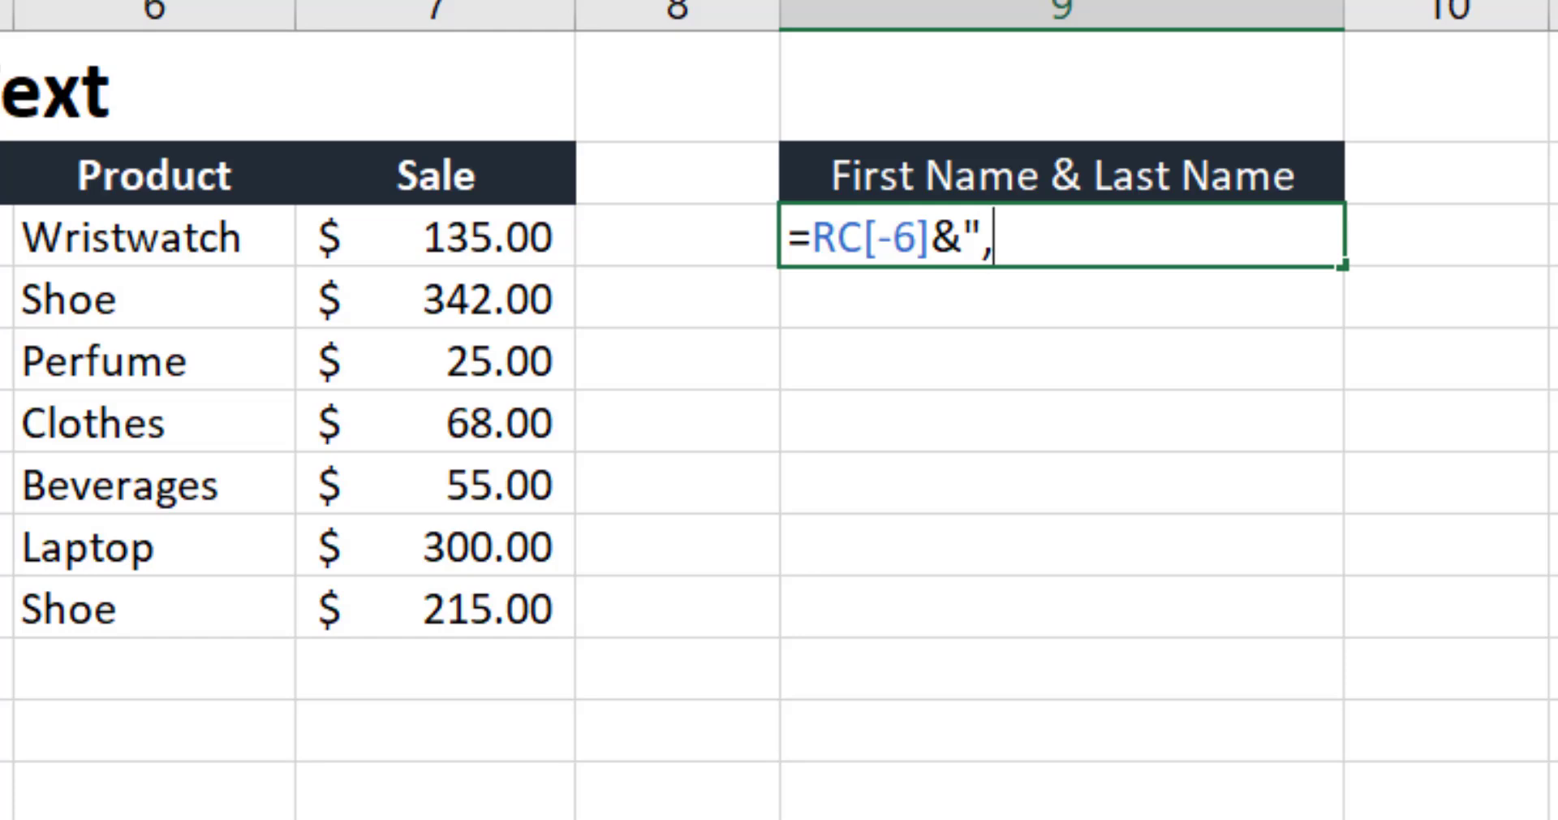
{"action": "type", "text": "\"&"}
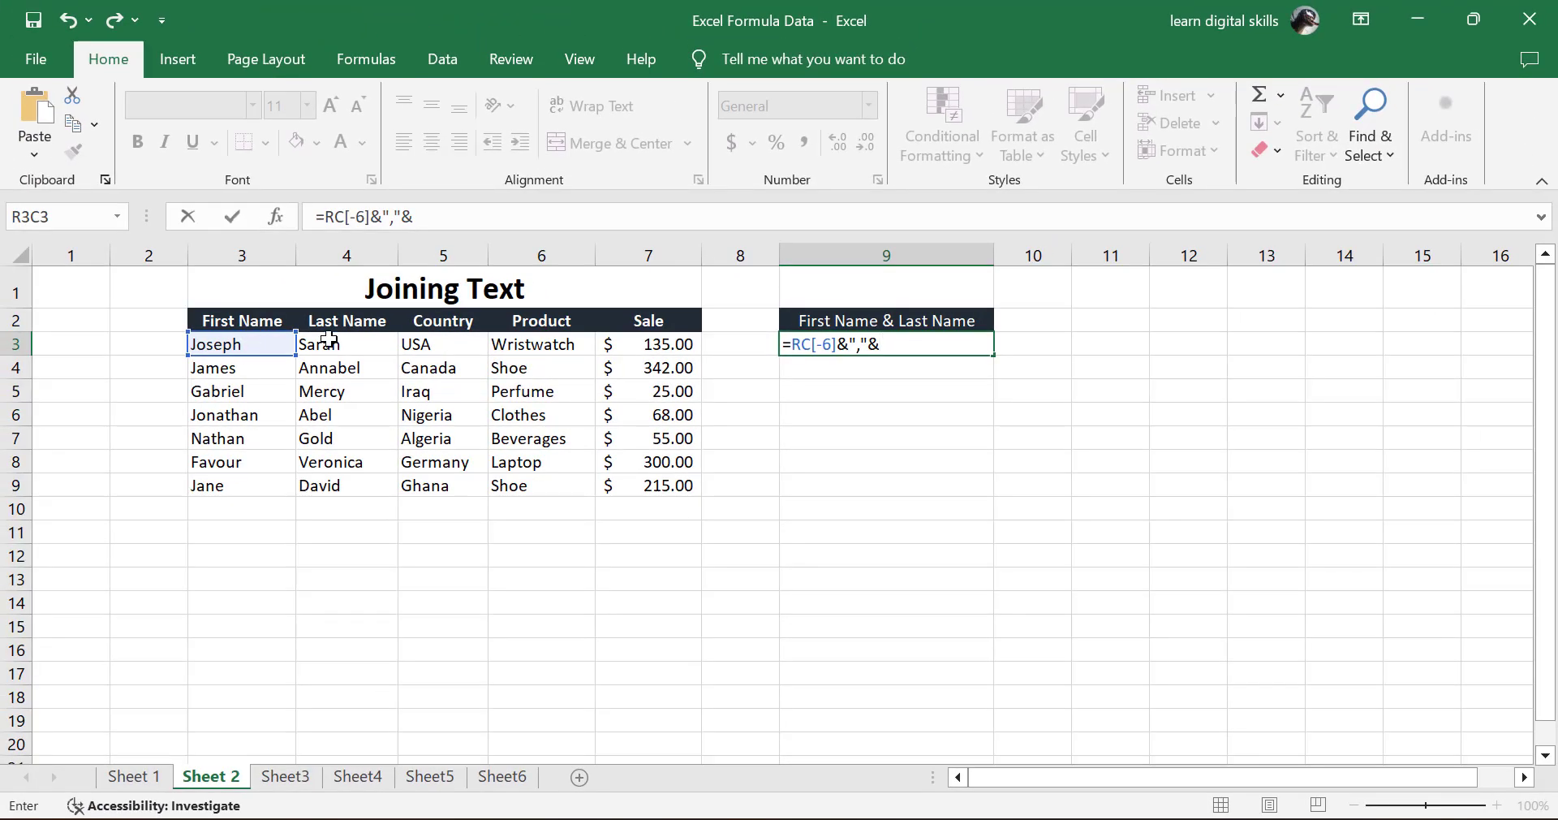
{"action": "left_click", "coordinate": [321, 347]}
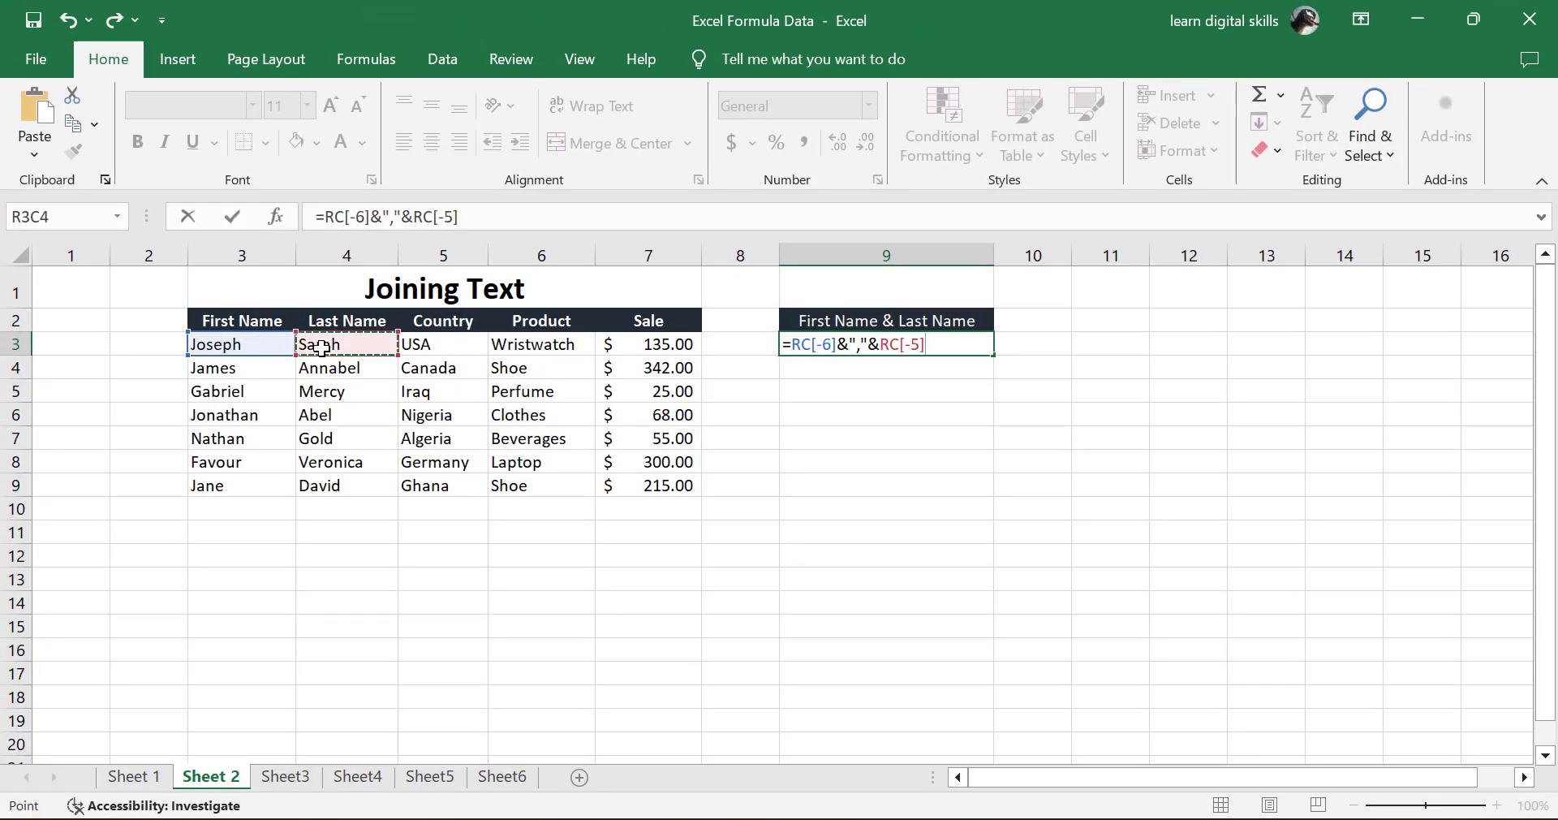
{"action": "key", "text": "Return"}
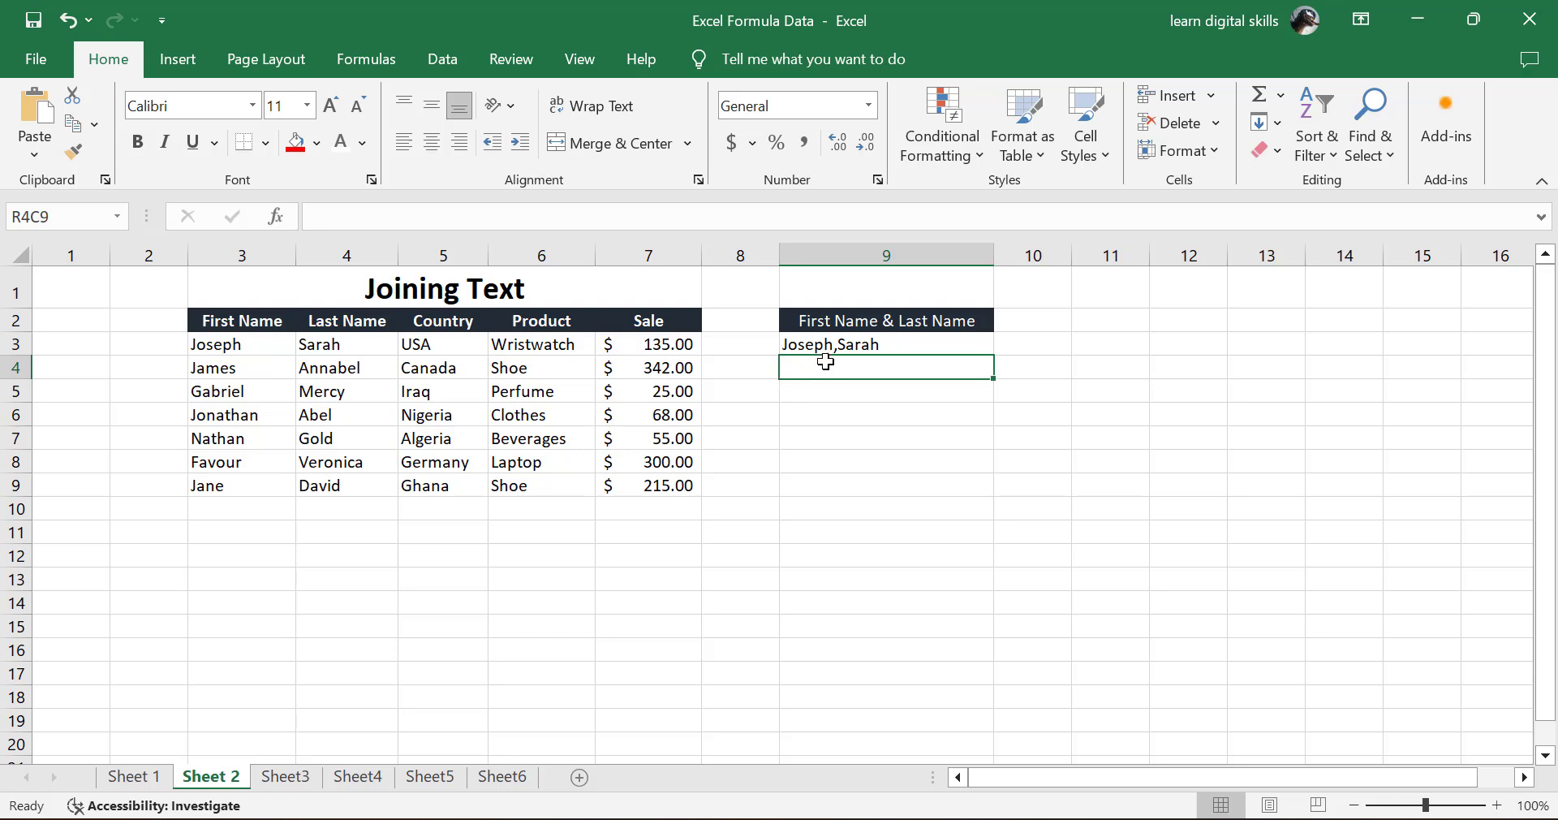
{"action": "left_click", "coordinate": [877, 344]}
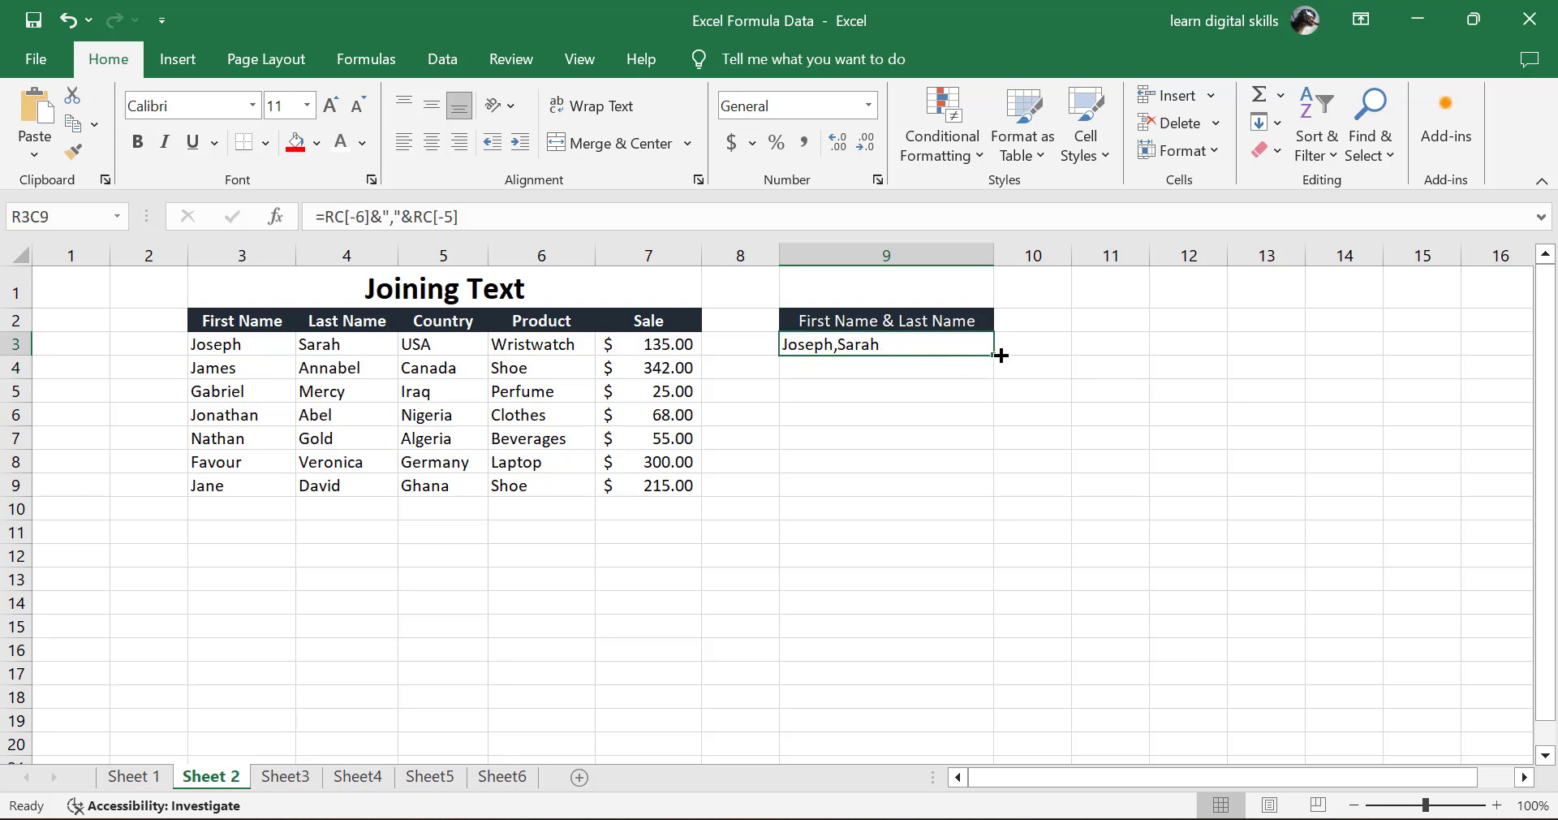
{"action": "left_click_drag", "start_coordinate": [994, 354], "coordinate": [984, 489]}
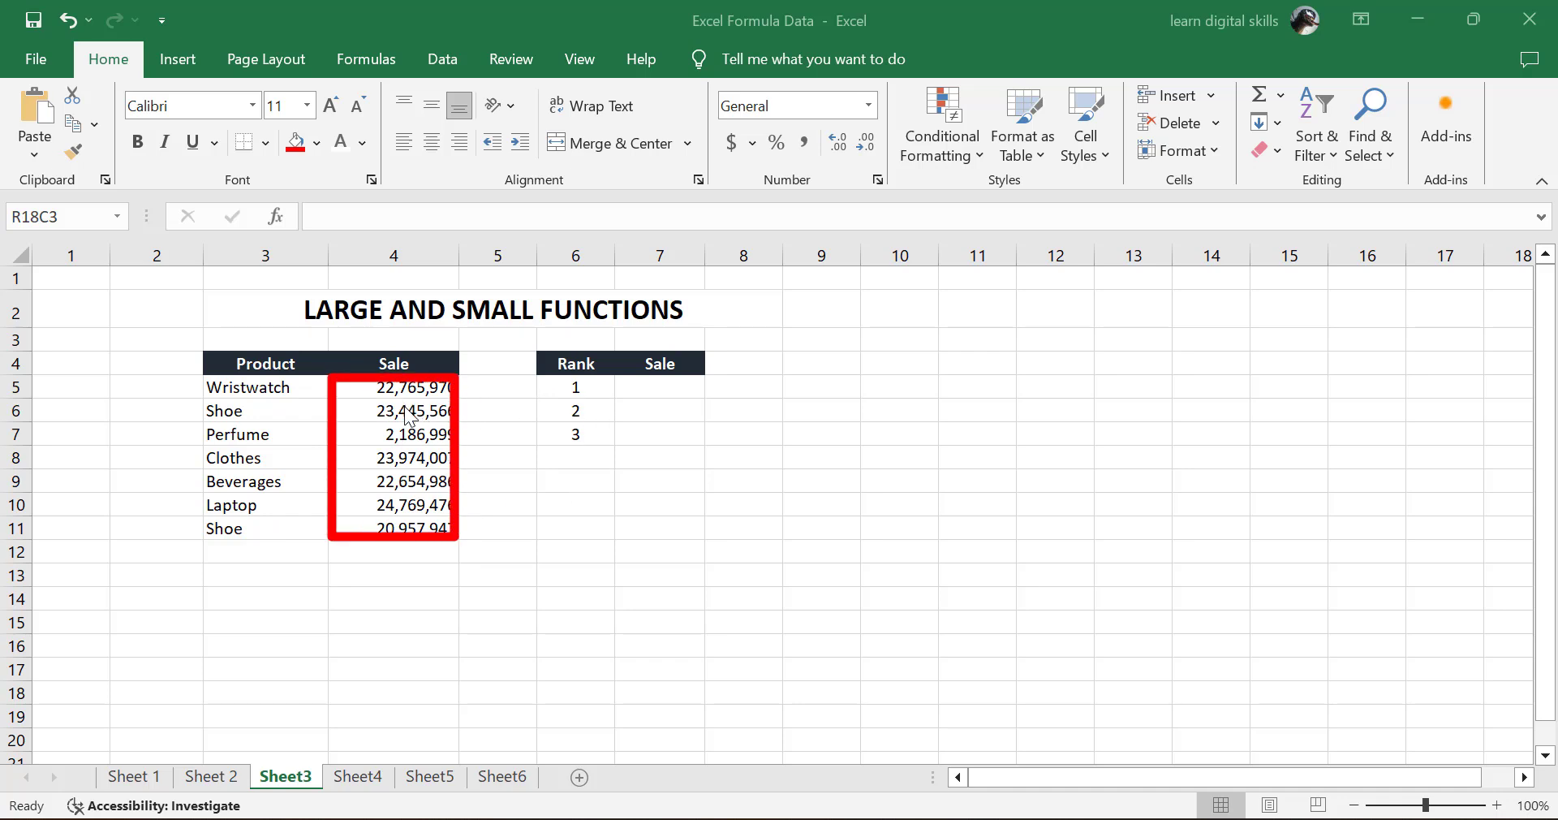
- On Sheet3, enter a LARGE formula in the rank 1 Sale cell with all product sales as array and ranks 1 to 3 as k
{"action": "left_click", "coordinate": [634, 391]}
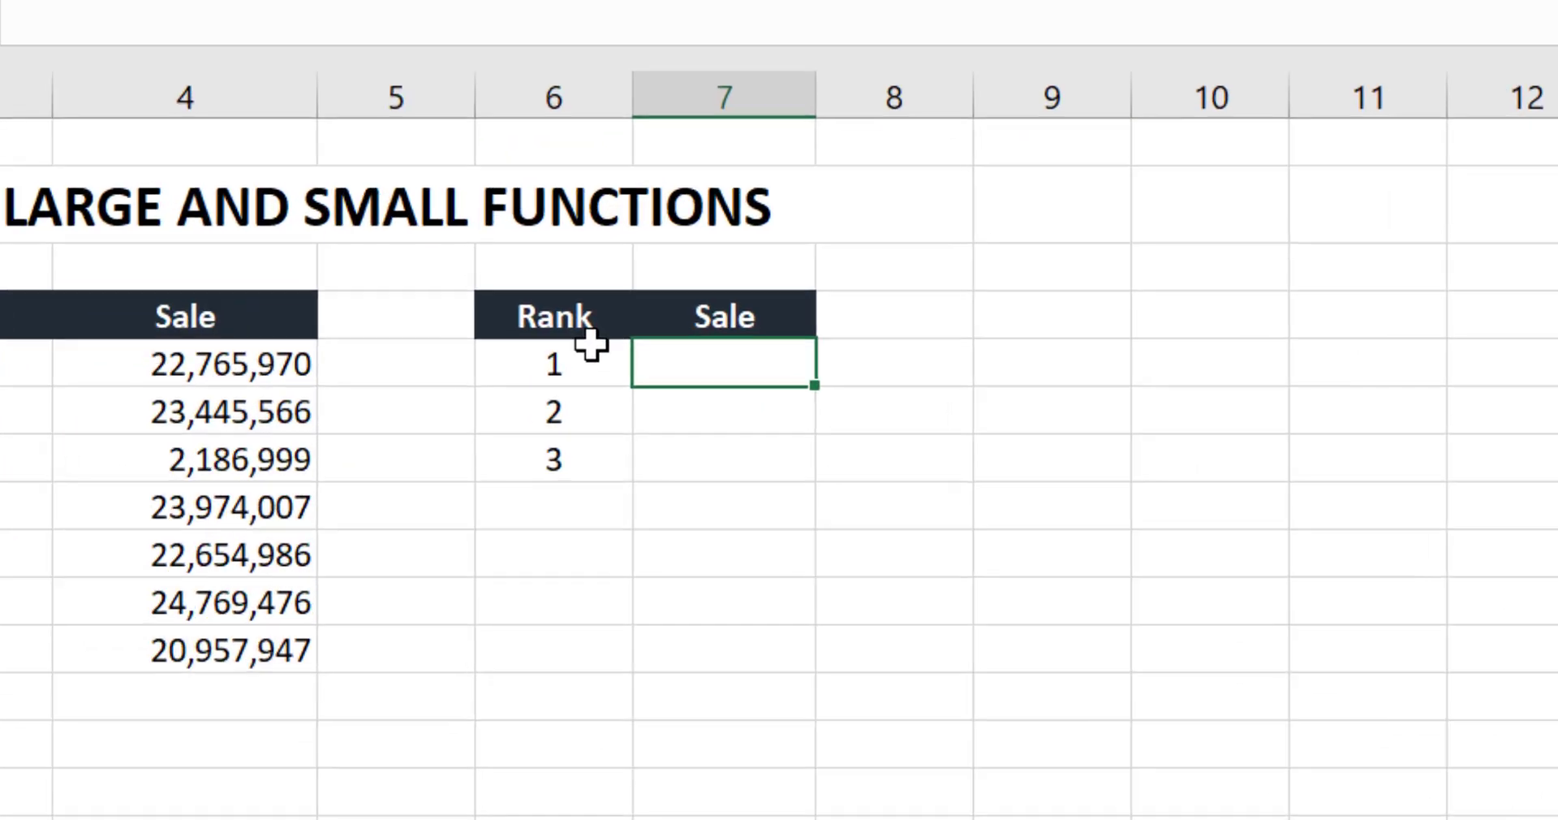
{"action": "type", "text": "=larg"}
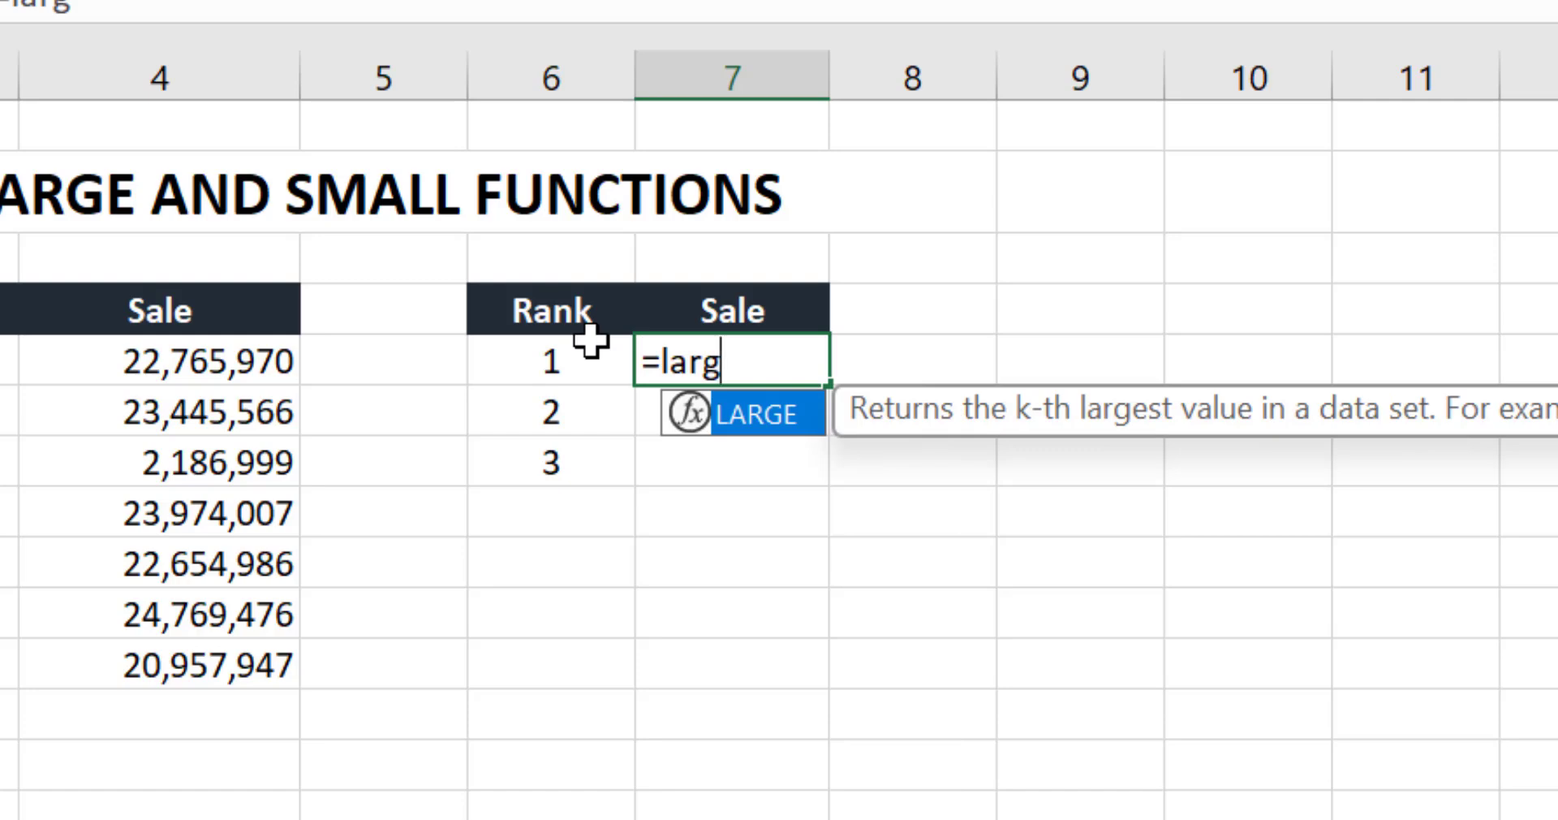
{"action": "key", "text": "Tab"}
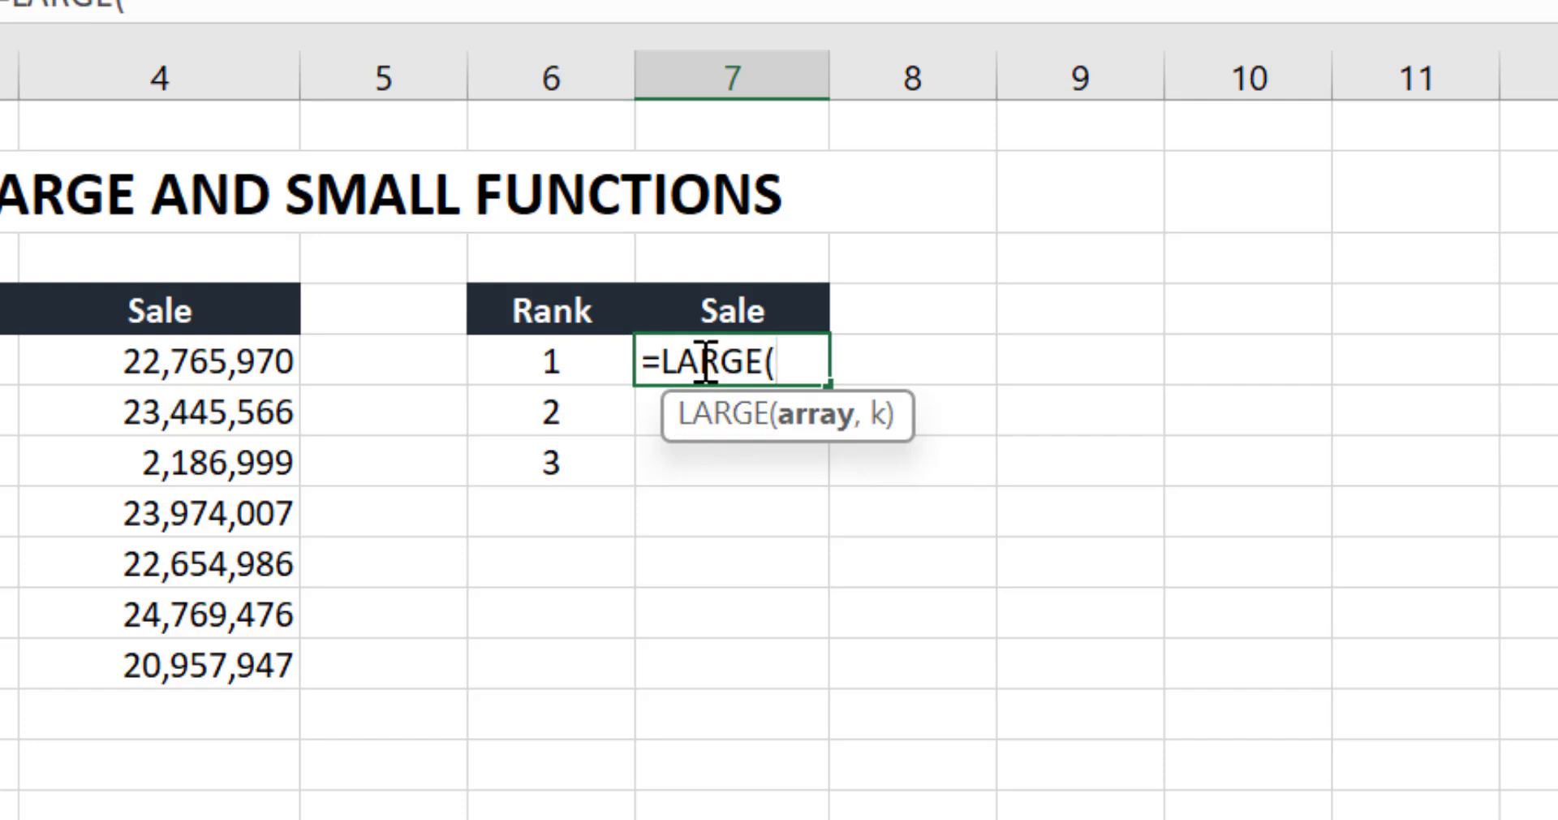
{"action": "left_click_drag", "start_coordinate": [184, 357], "coordinate": [209, 648]}
{"action": "type", "text": ","}
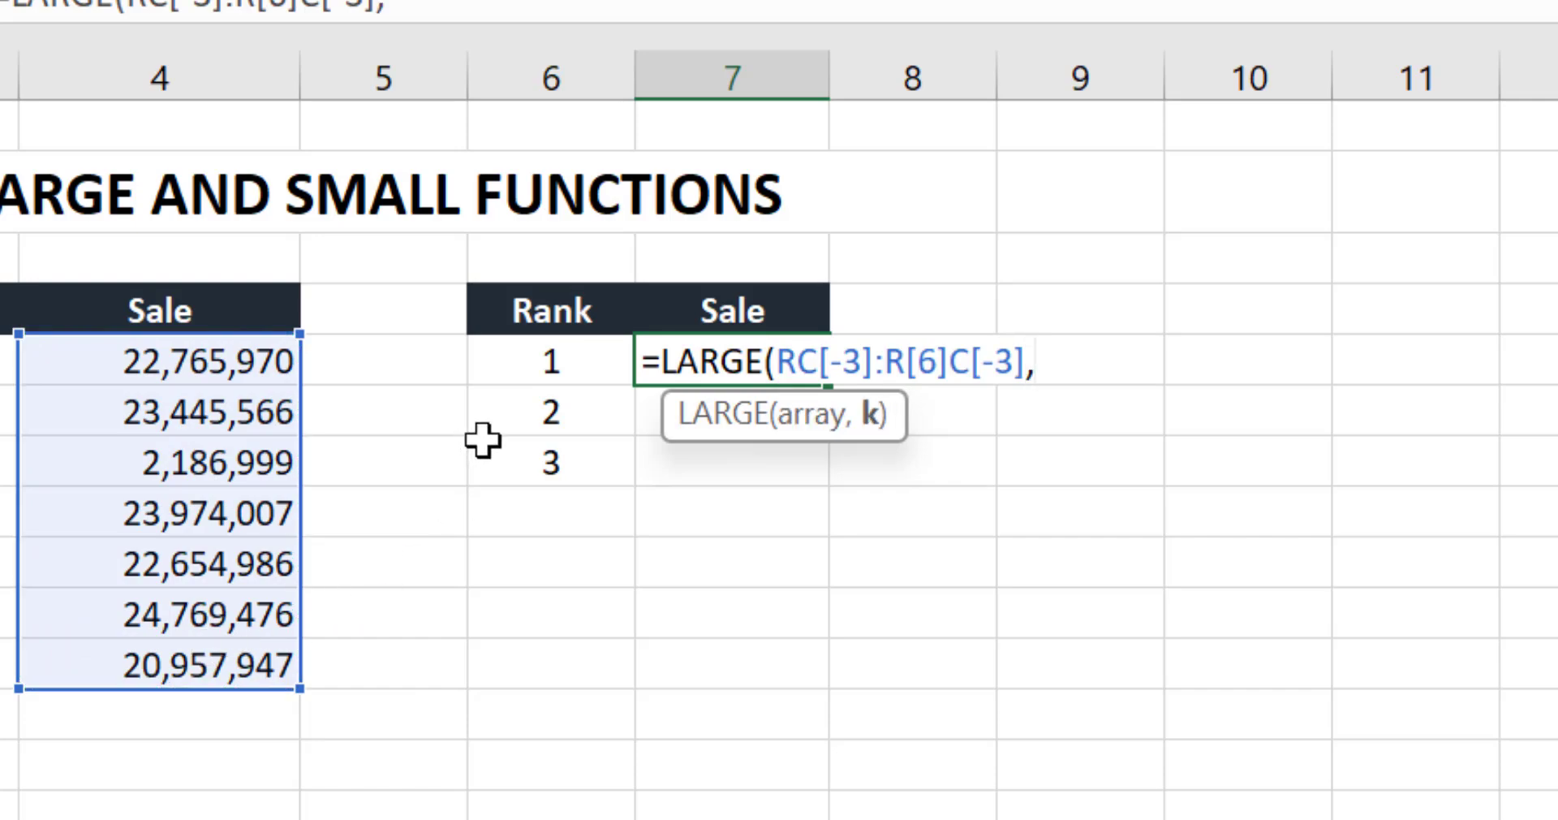
{"action": "left_click", "coordinate": [556, 366]}
{"action": "left_click_drag", "start_coordinate": [572, 397], "coordinate": [584, 435]}
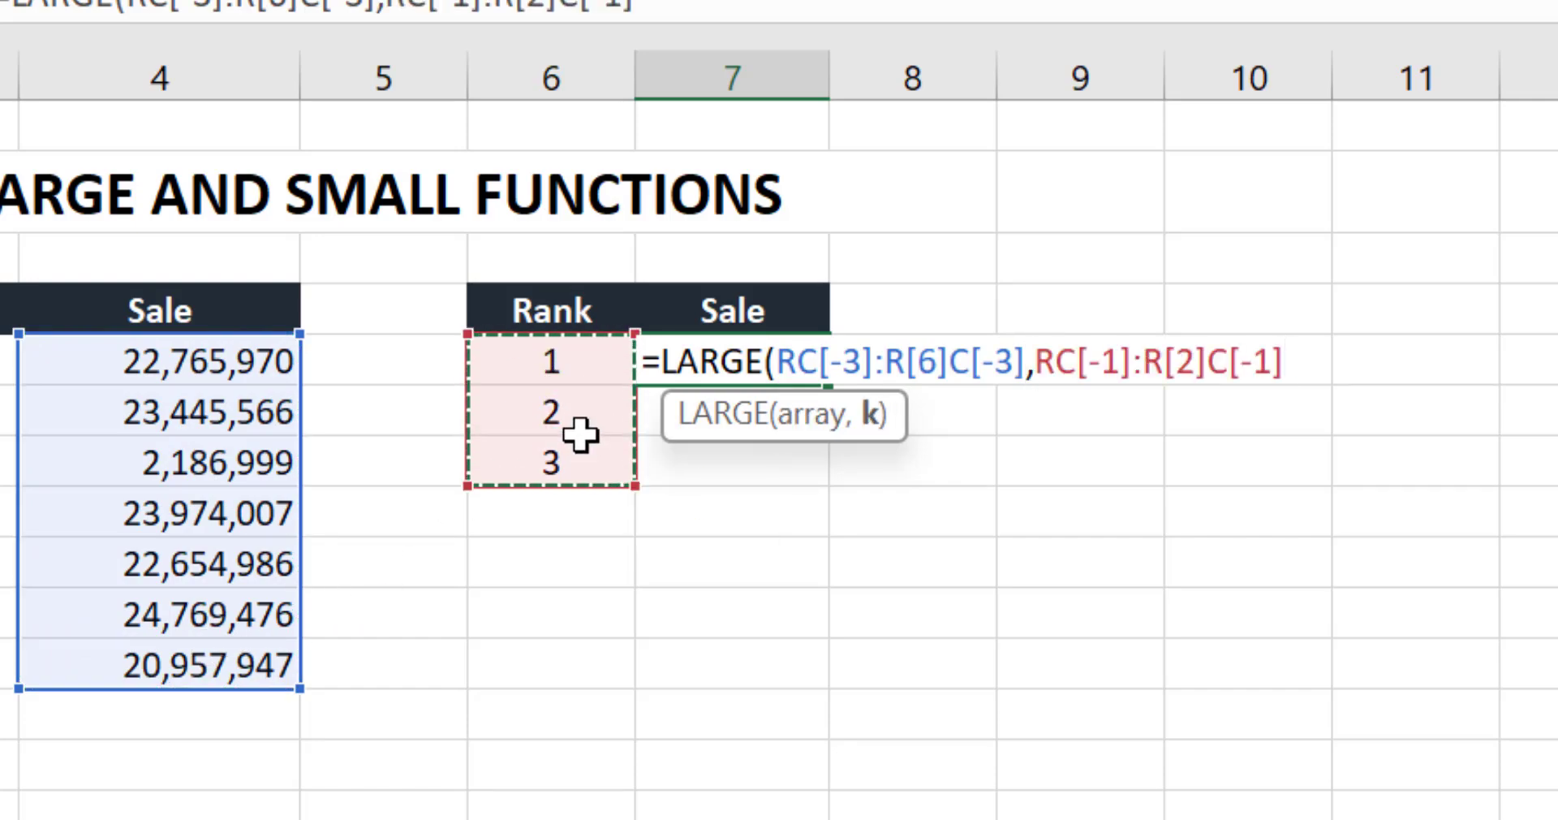
{"action": "key", "text": "Return"}
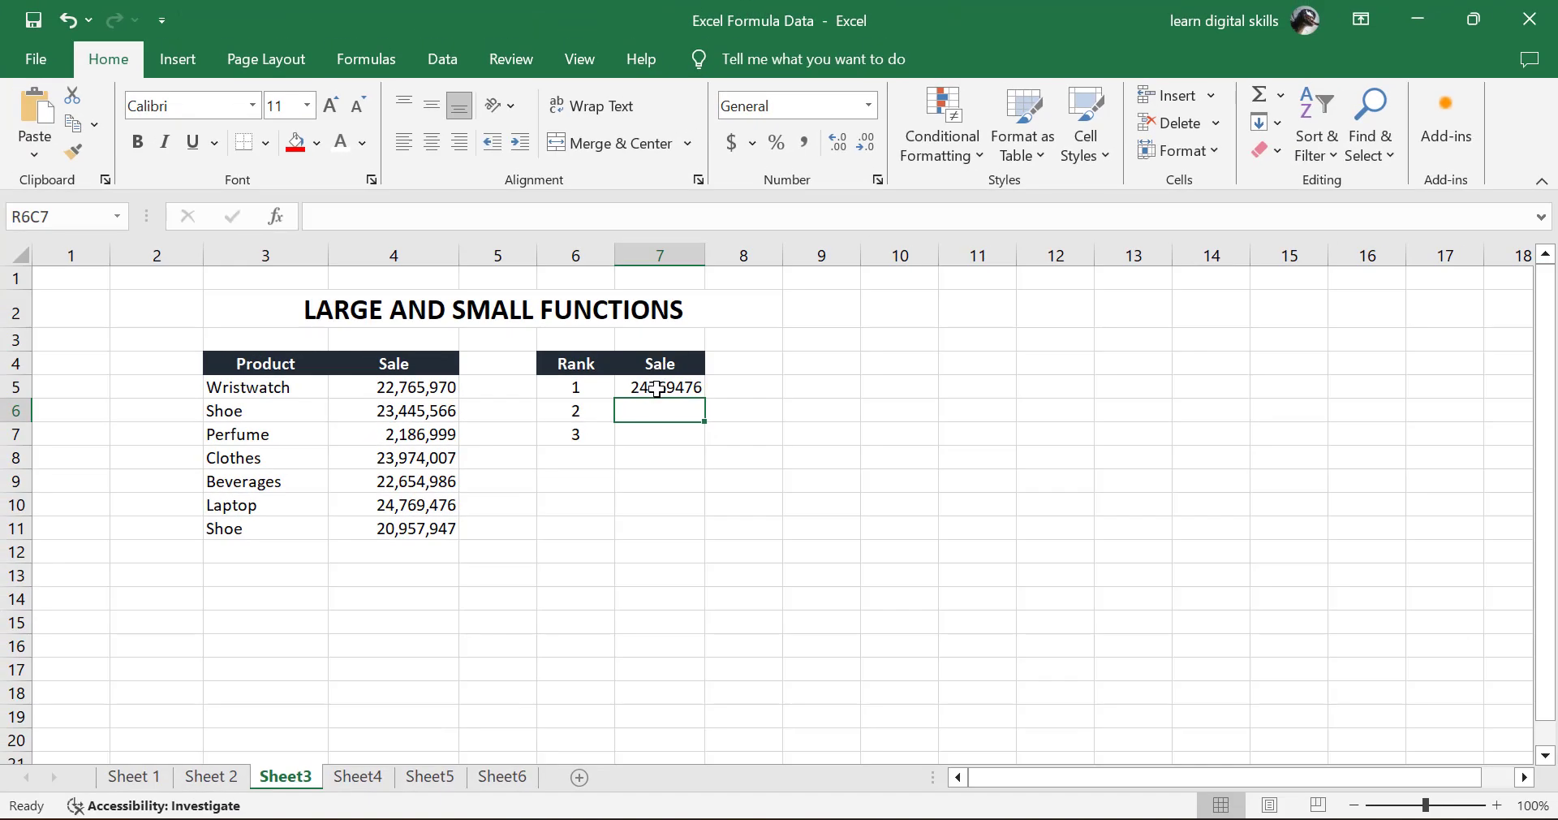
- Fill the LARGE formula down to ranks 2 and 3 in the ranked Sale column
{"action": "left_click", "coordinate": [656, 390]}
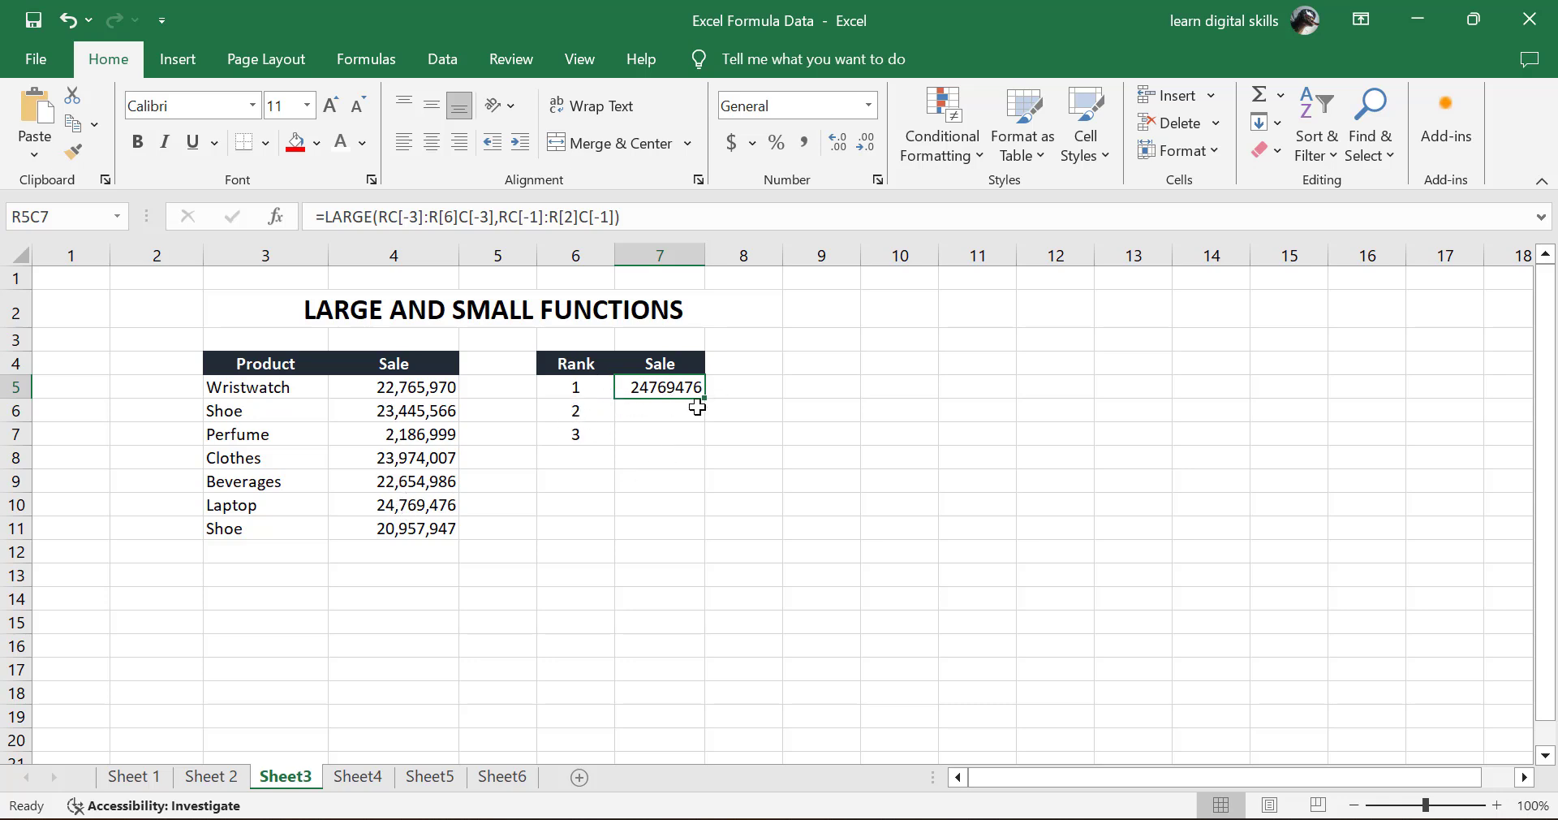
{"action": "left_click_drag", "start_coordinate": [707, 398], "coordinate": [707, 445]}
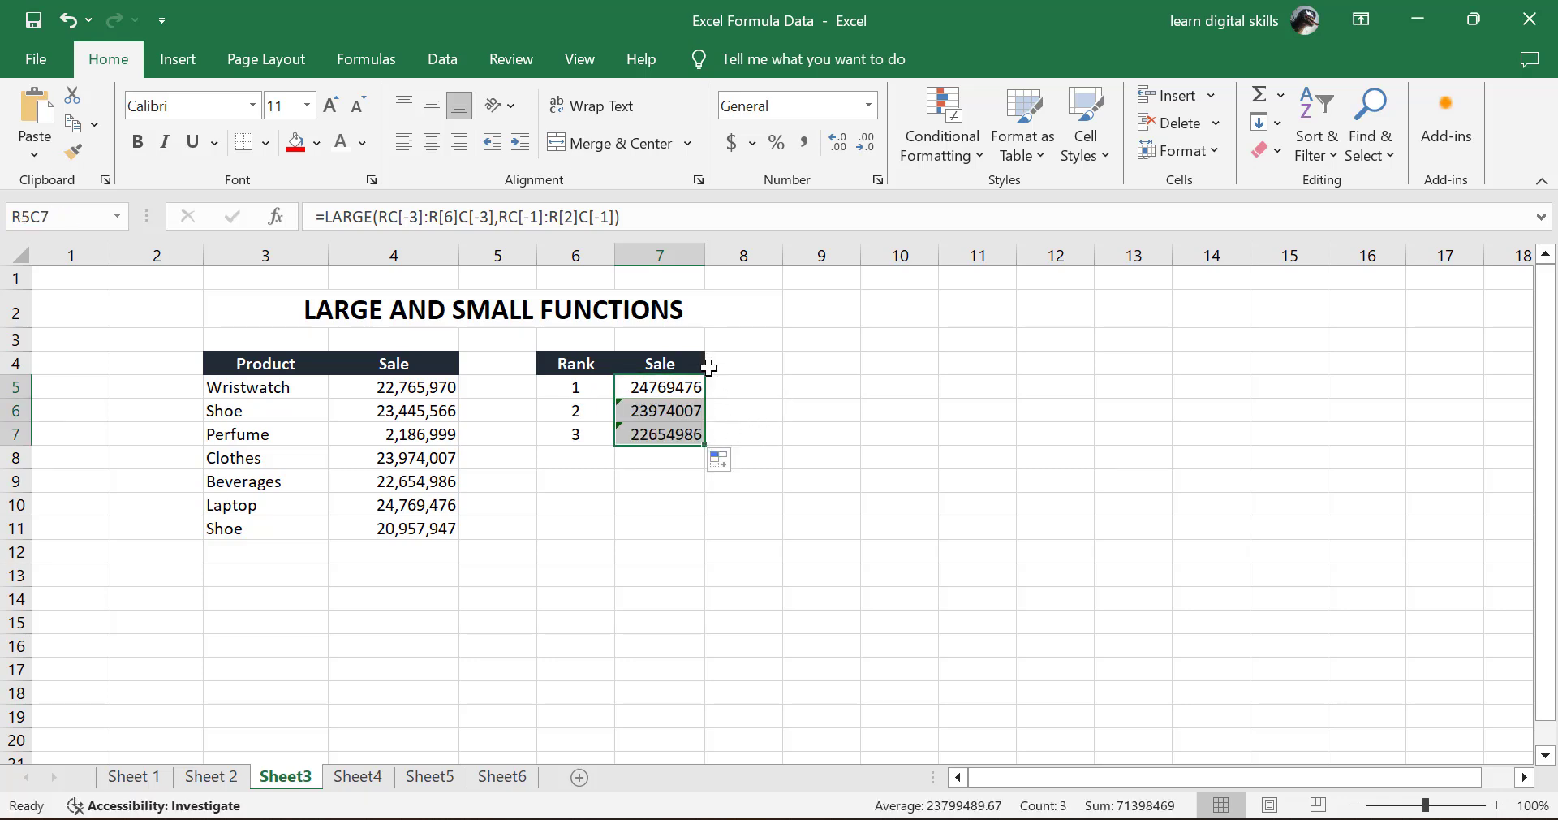
{"action": "left_click", "coordinate": [659, 391]}
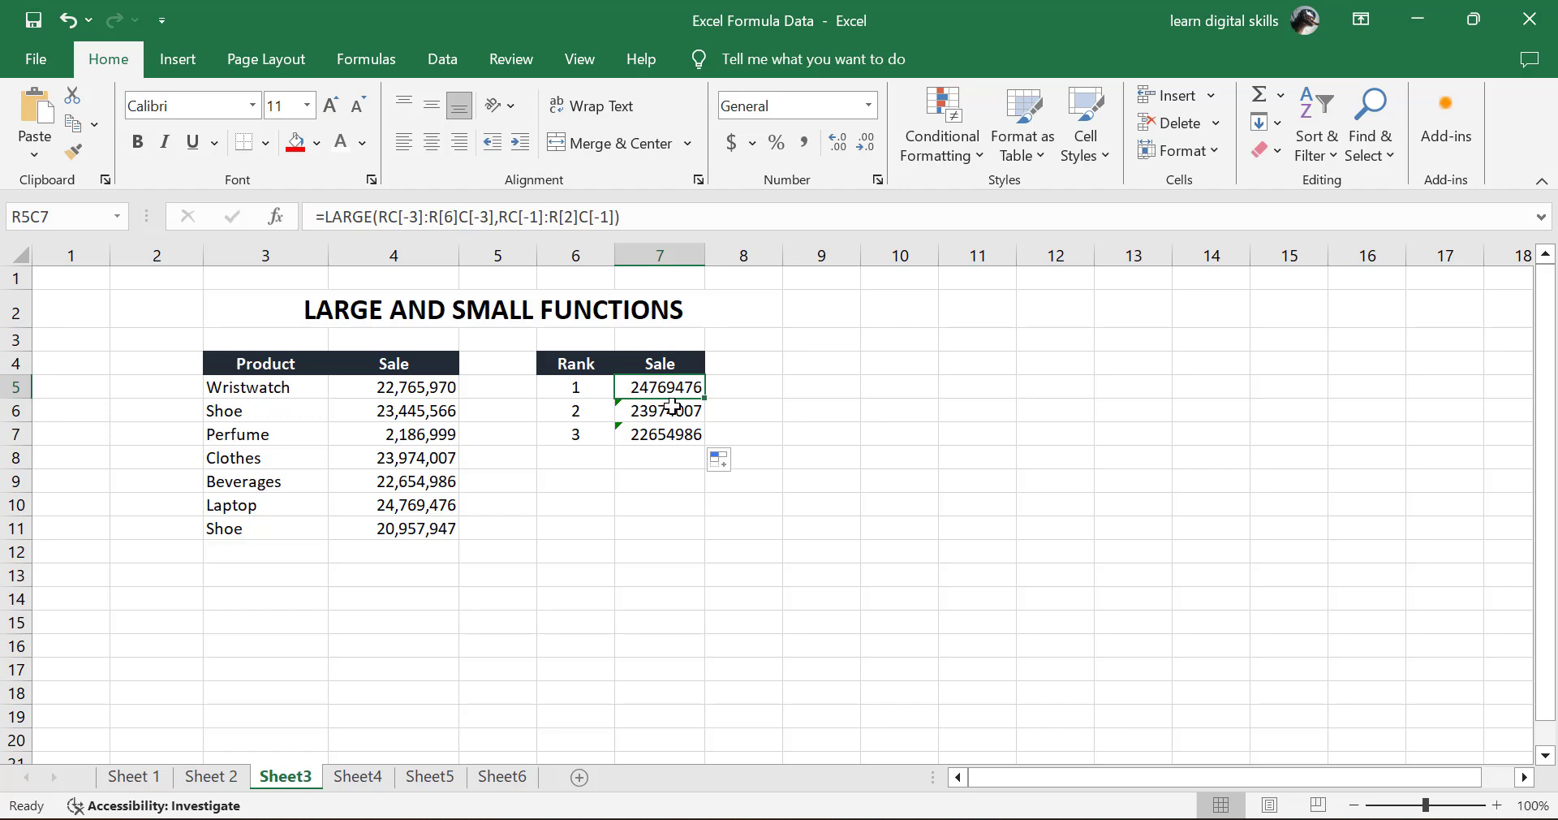
- Clear the LARGE results from all three ranked Sale cells
{"action": "left_click_drag", "start_coordinate": [681, 436], "coordinate": [644, 387]}
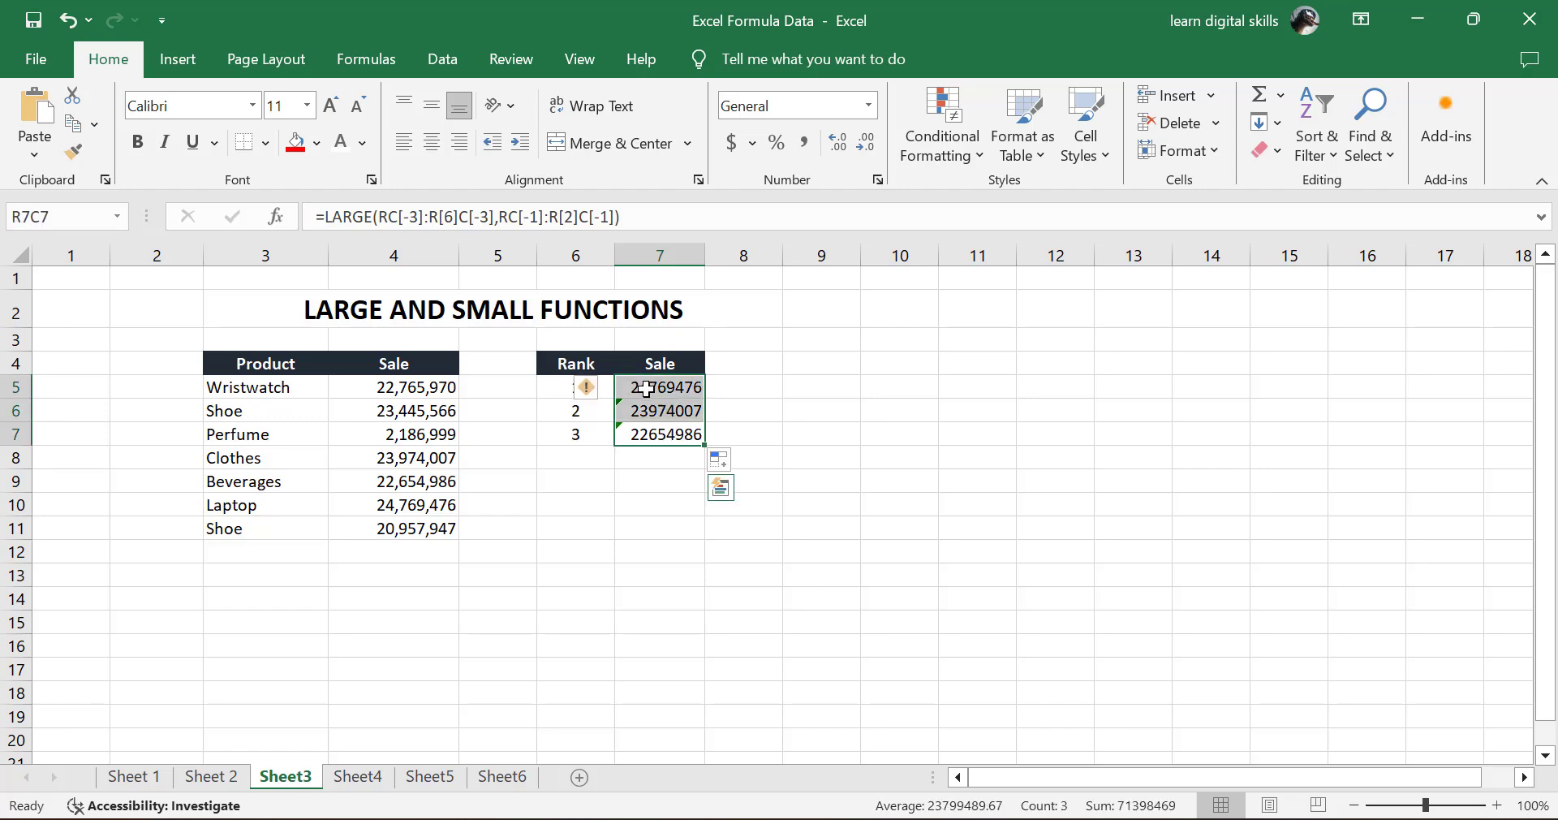
{"action": "key", "text": "Delete"}
- Enter a SMALL formula in the rank 1 Sale cell with all product sales as array and ranks 1 to 3 as k, and fill it down to rank 3
{"action": "left_click", "coordinate": [642, 385]}
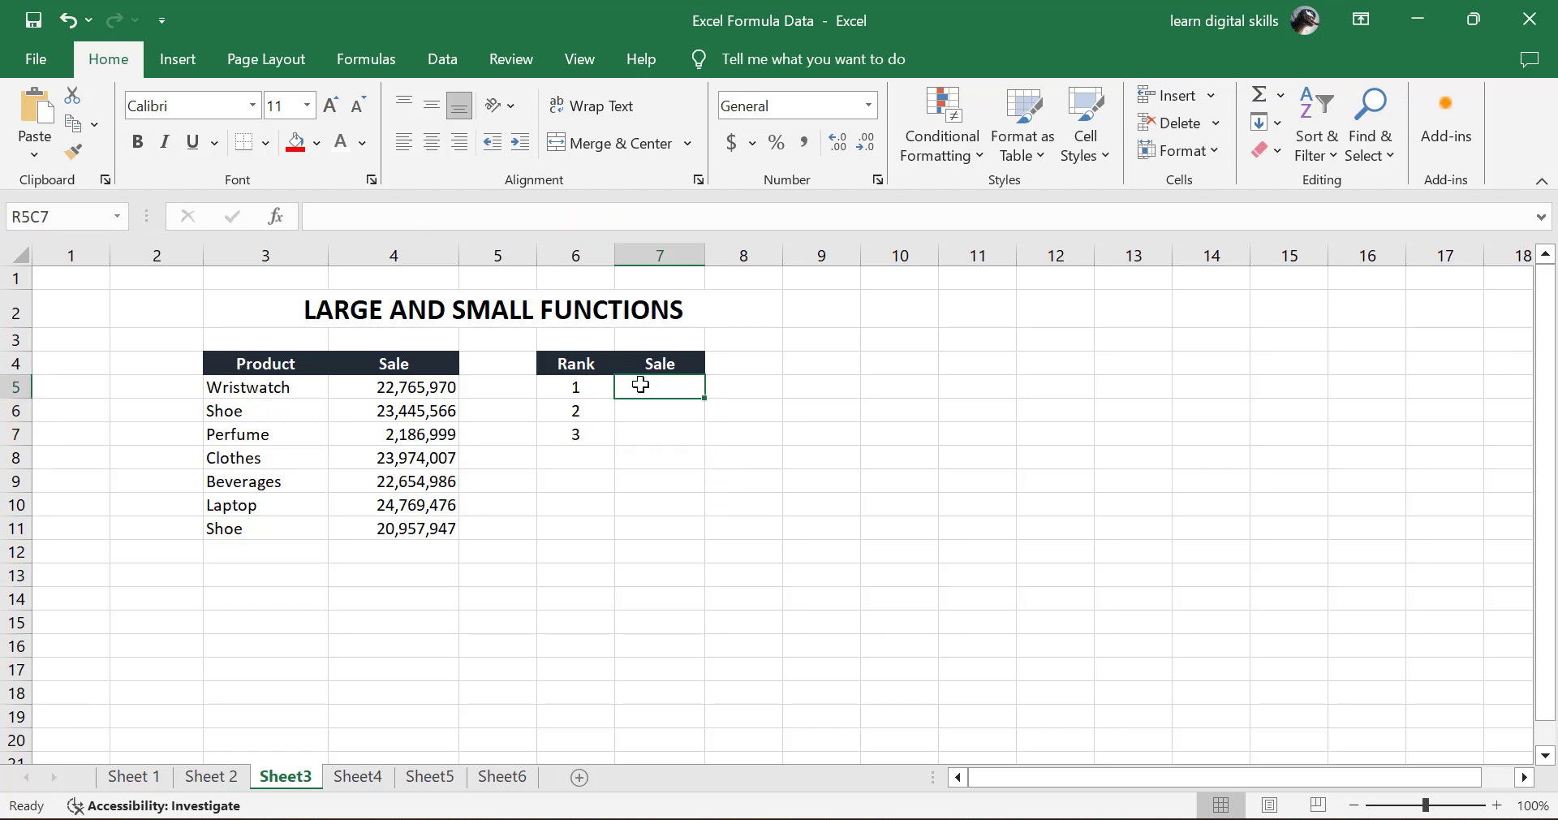
{"action": "type", "text": "=sm"}
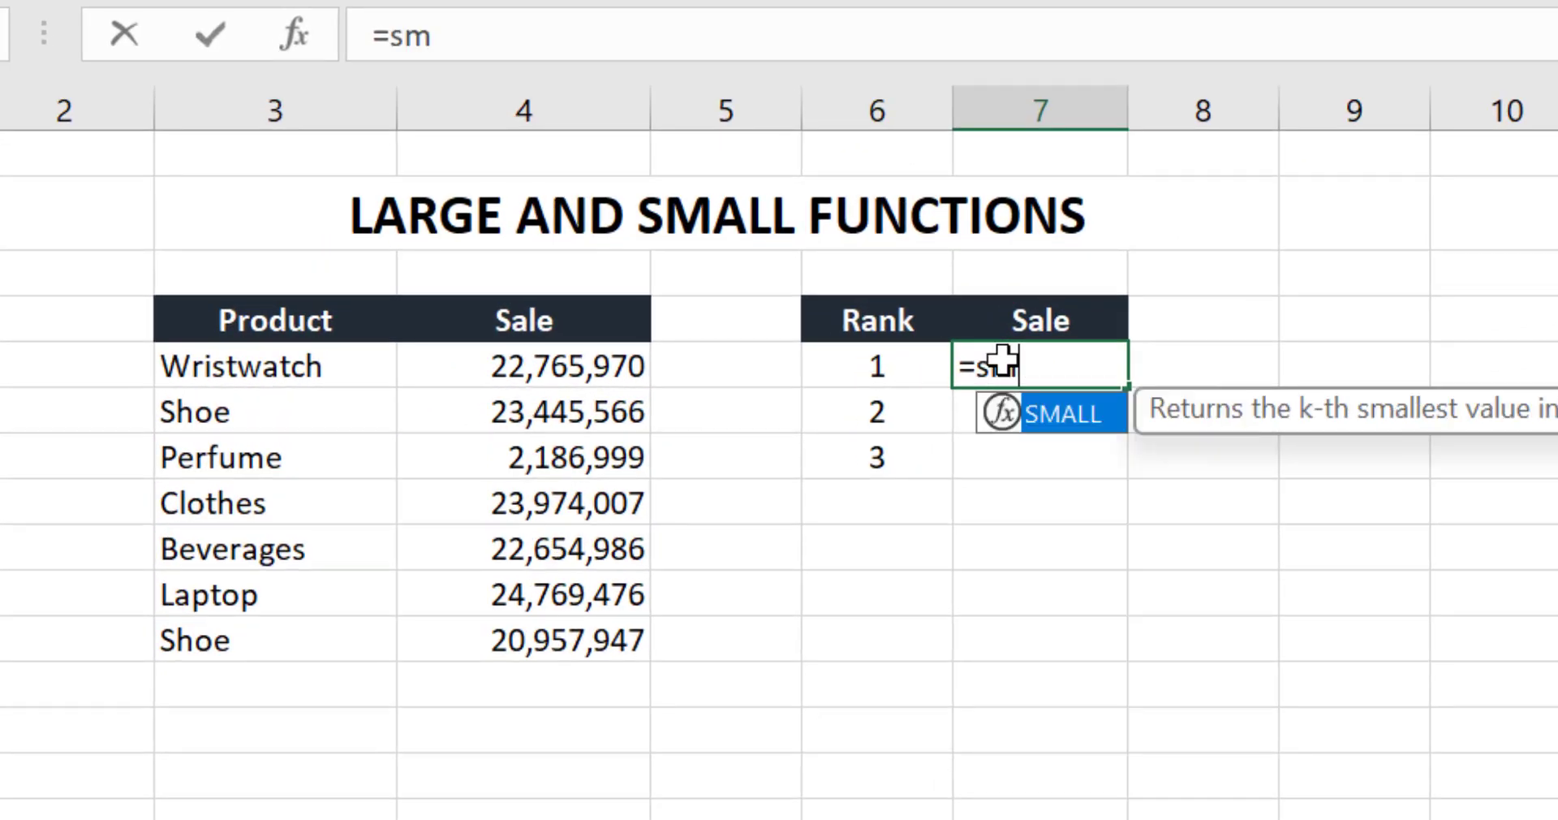
{"action": "type", "text": "a"}
{"action": "key", "text": "Tab"}
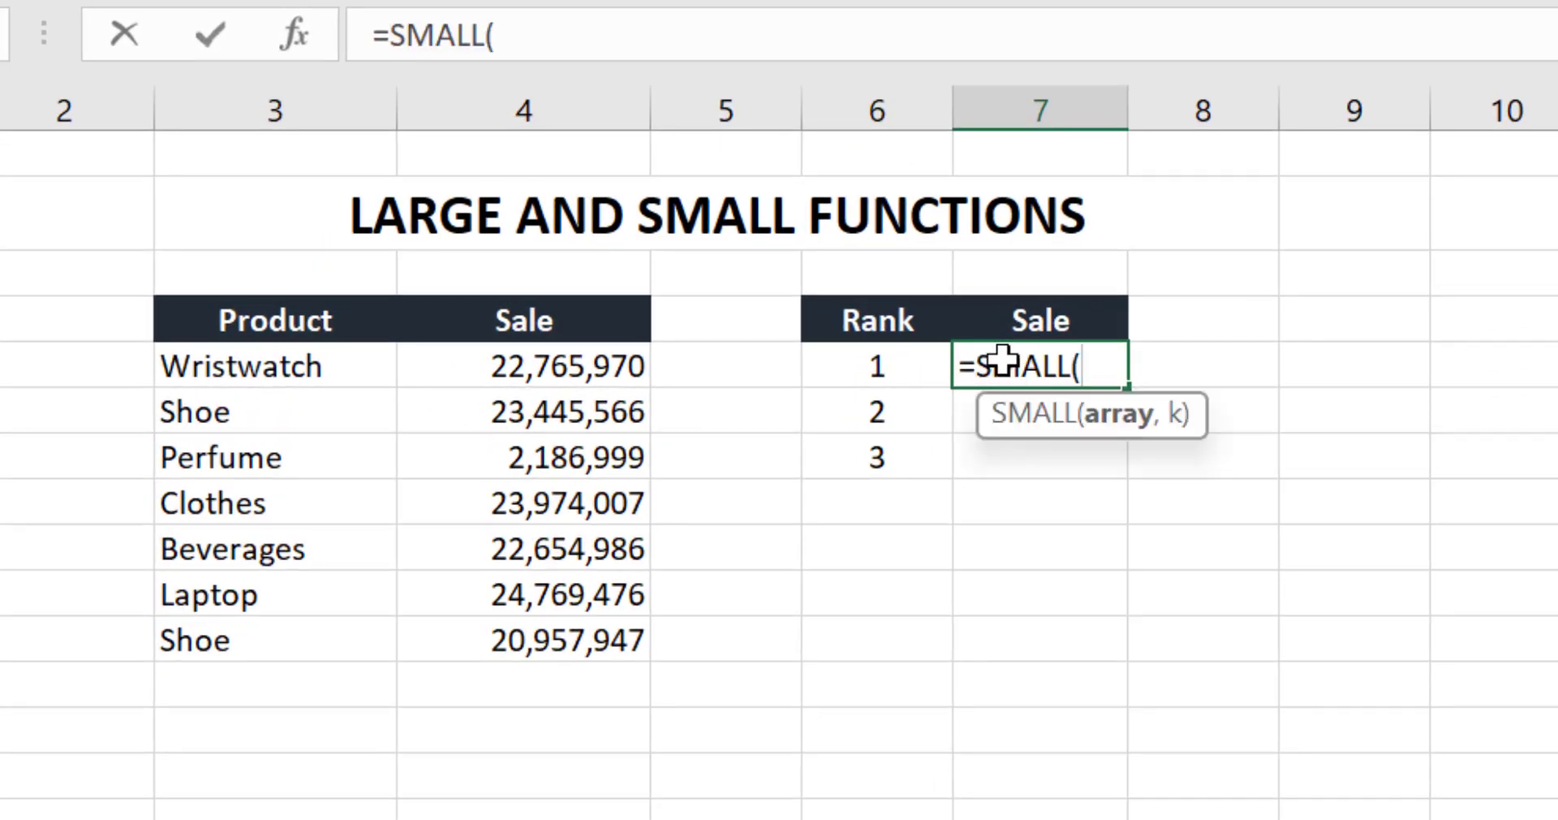
{"action": "left_click_drag", "start_coordinate": [612, 365], "coordinate": [584, 643]}
{"action": "type", "text": ","}
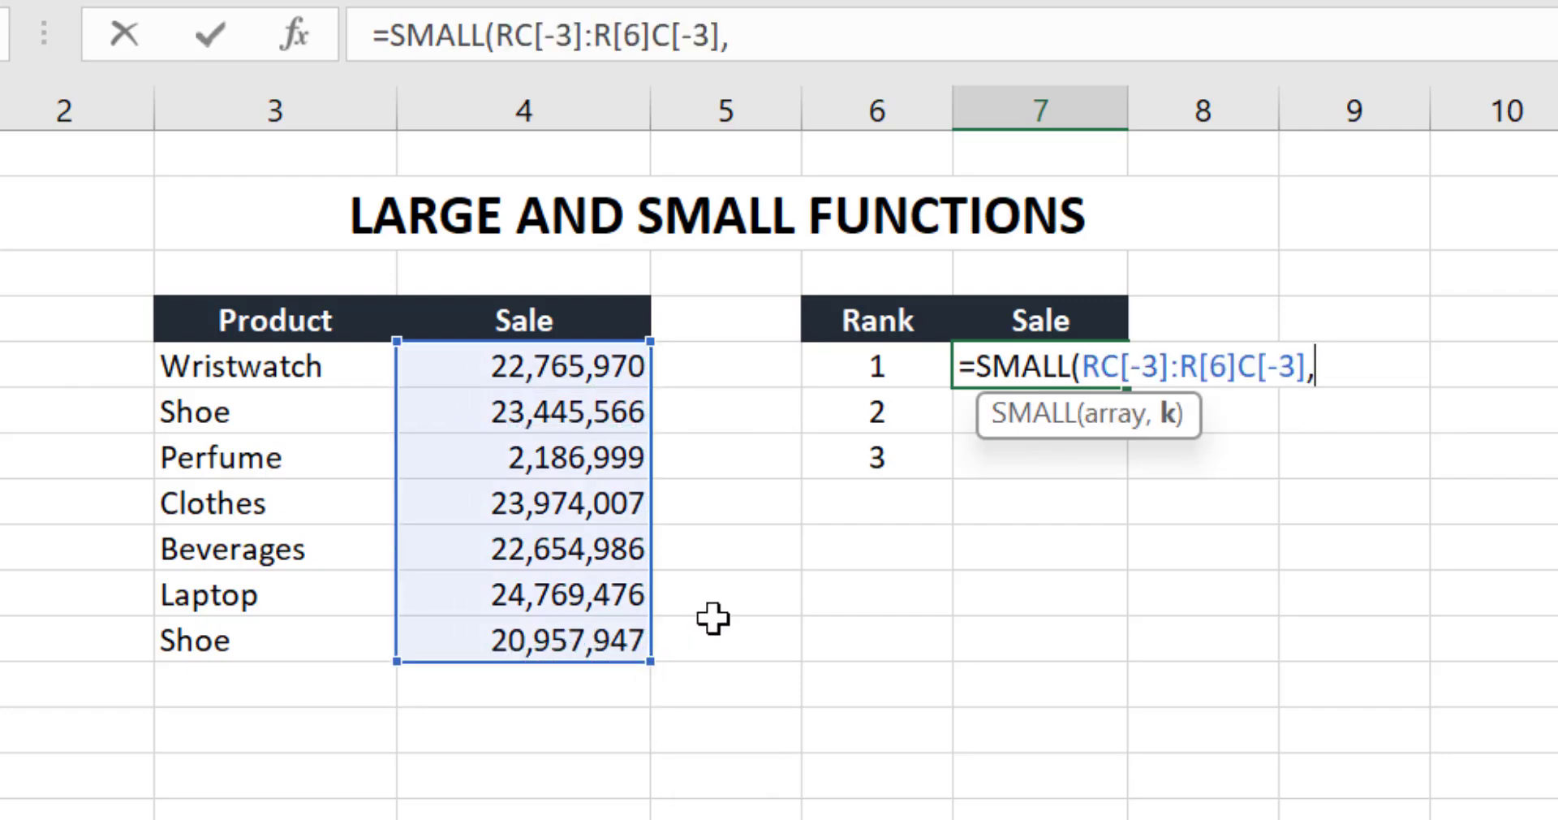
{"action": "left_click_drag", "start_coordinate": [906, 373], "coordinate": [917, 457]}
{"action": "key", "text": "Return"}
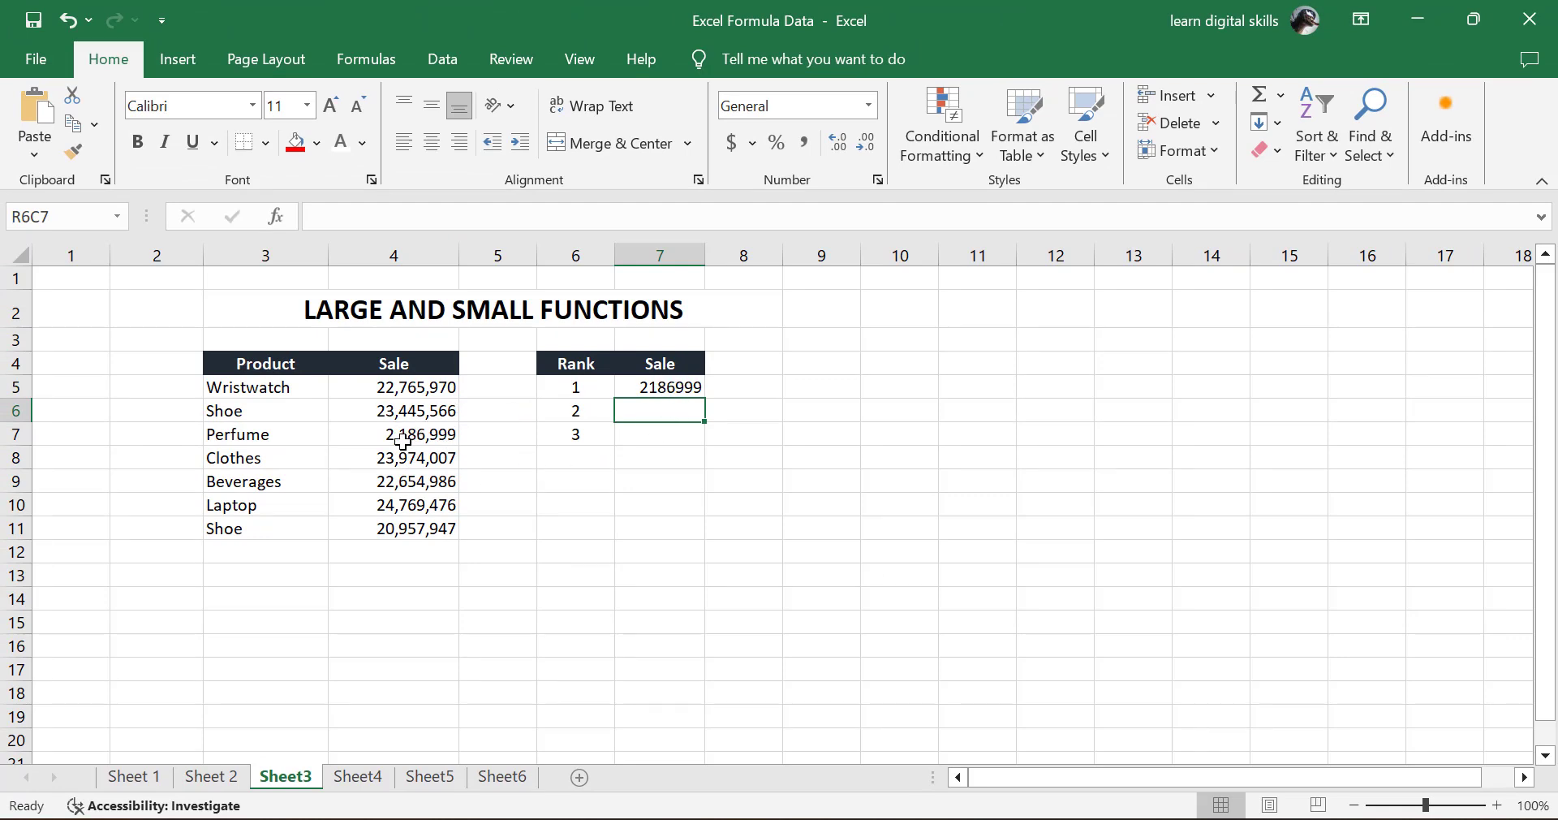
{"action": "left_click", "coordinate": [680, 388]}
{"action": "left_click_drag", "start_coordinate": [705, 396], "coordinate": [705, 439]}
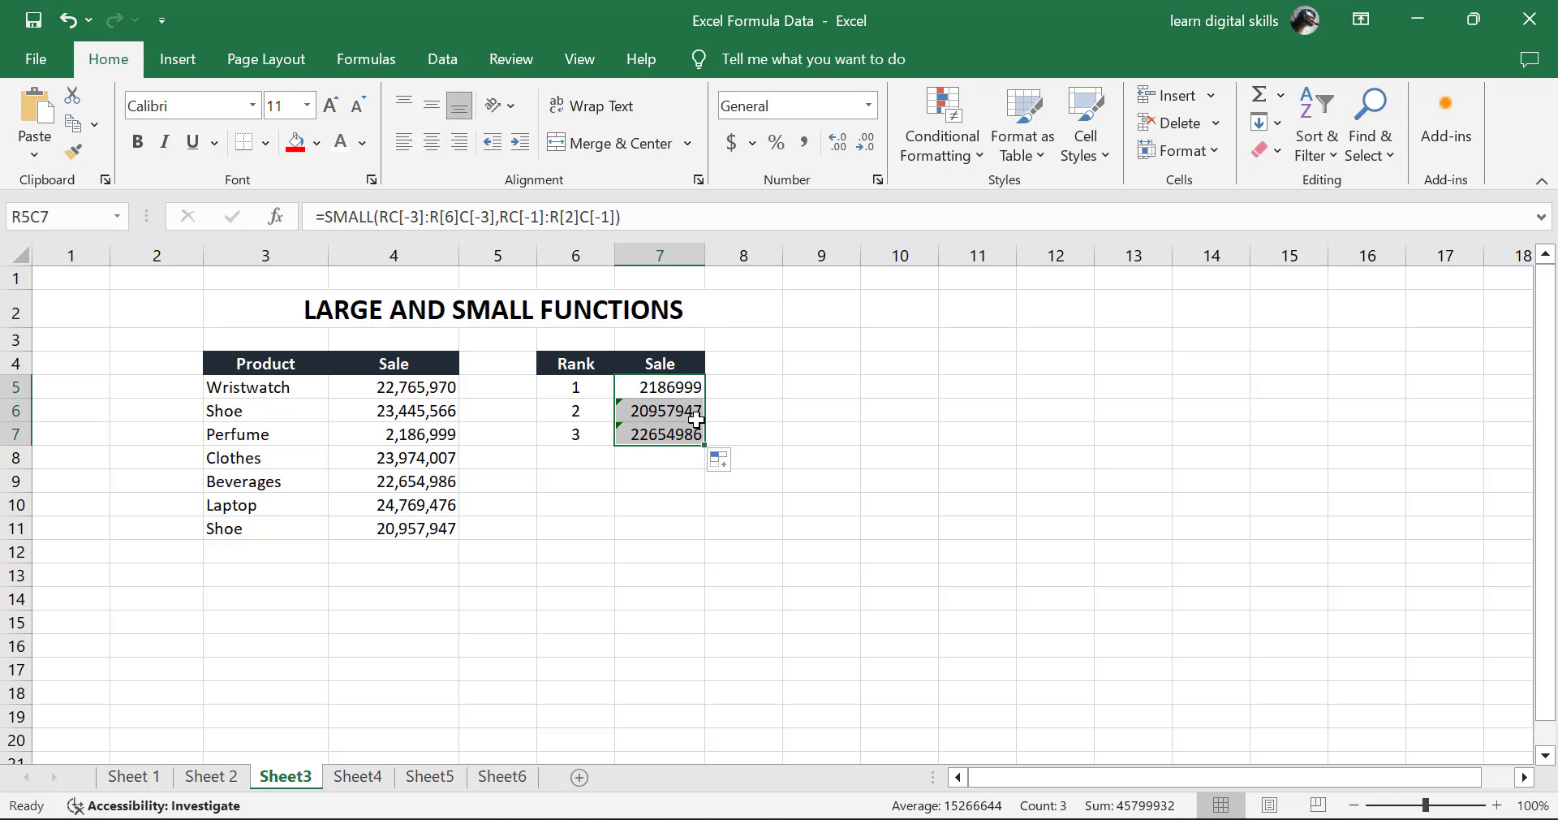
- On Sheet4, start a SUMIFS formula in the Sales cell beside the lookup month, with the five platform sales as sum range
{"action": "key", "text": "ctrl+Page_Down"}
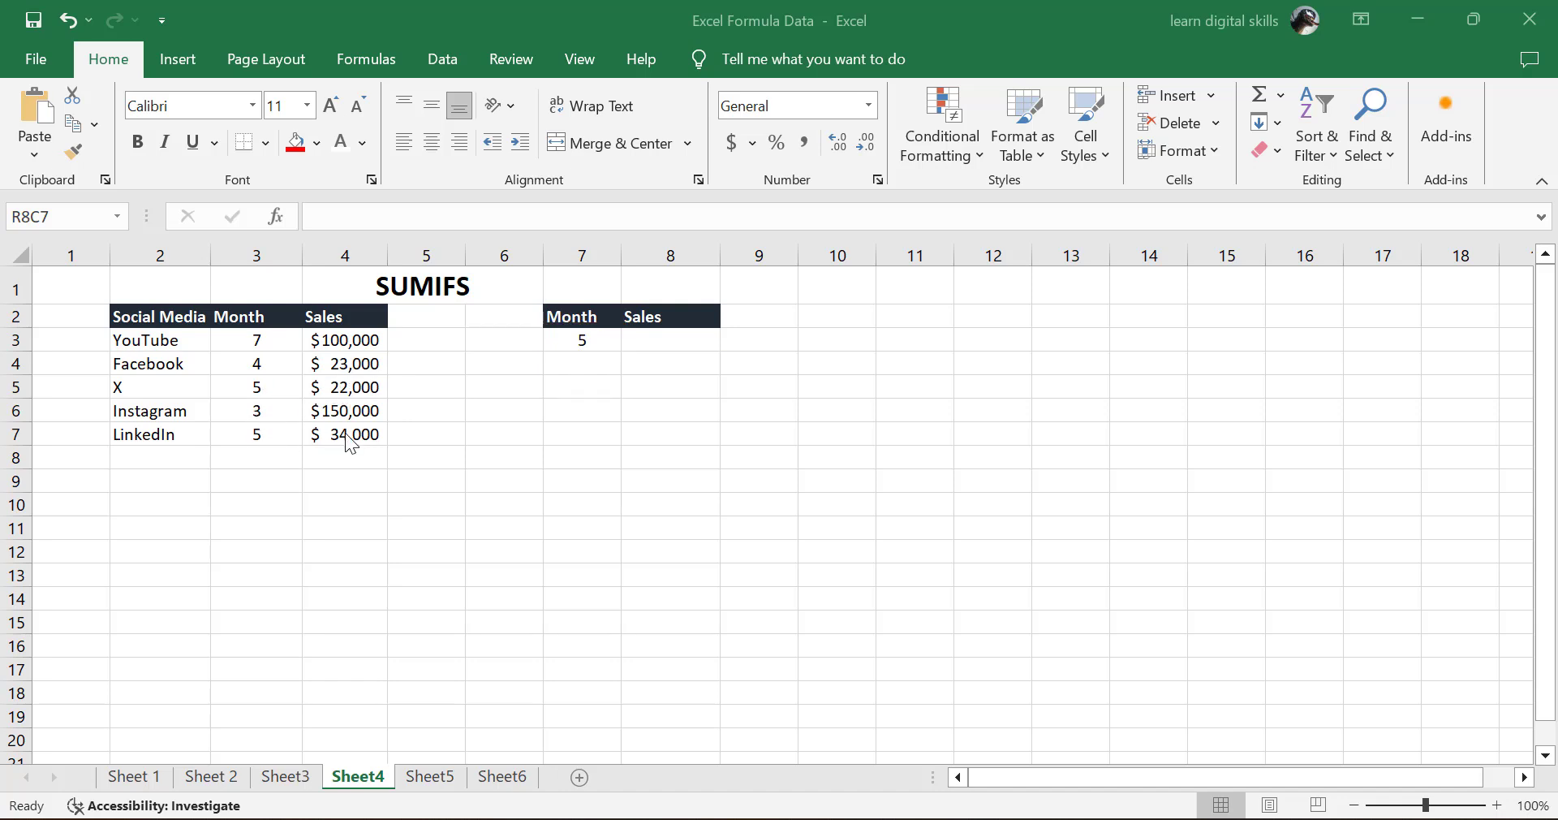
{"action": "left_click", "coordinate": [637, 337]}
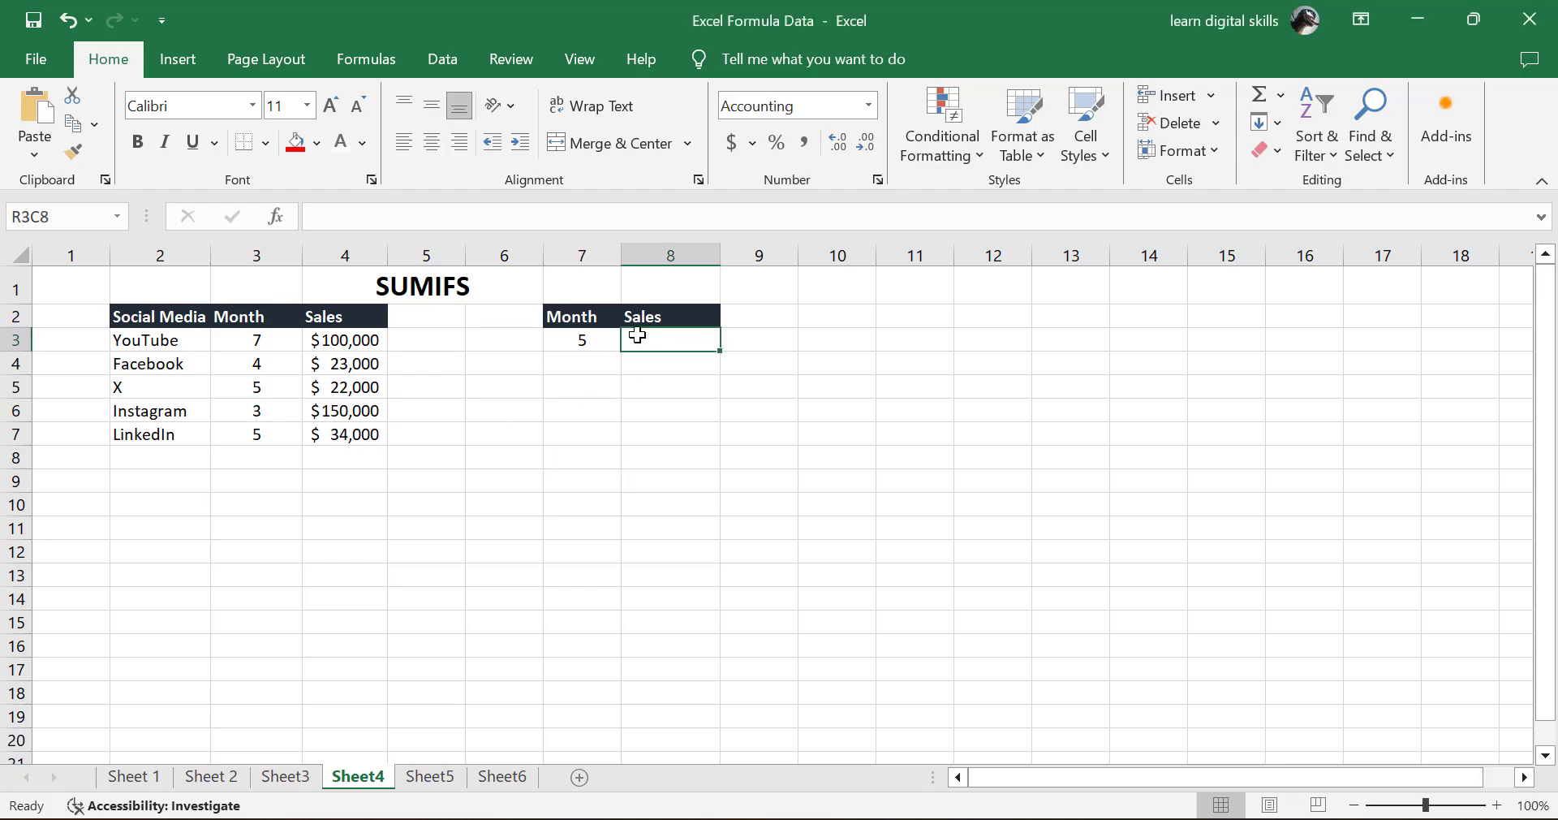
{"action": "type", "text": "=su"}
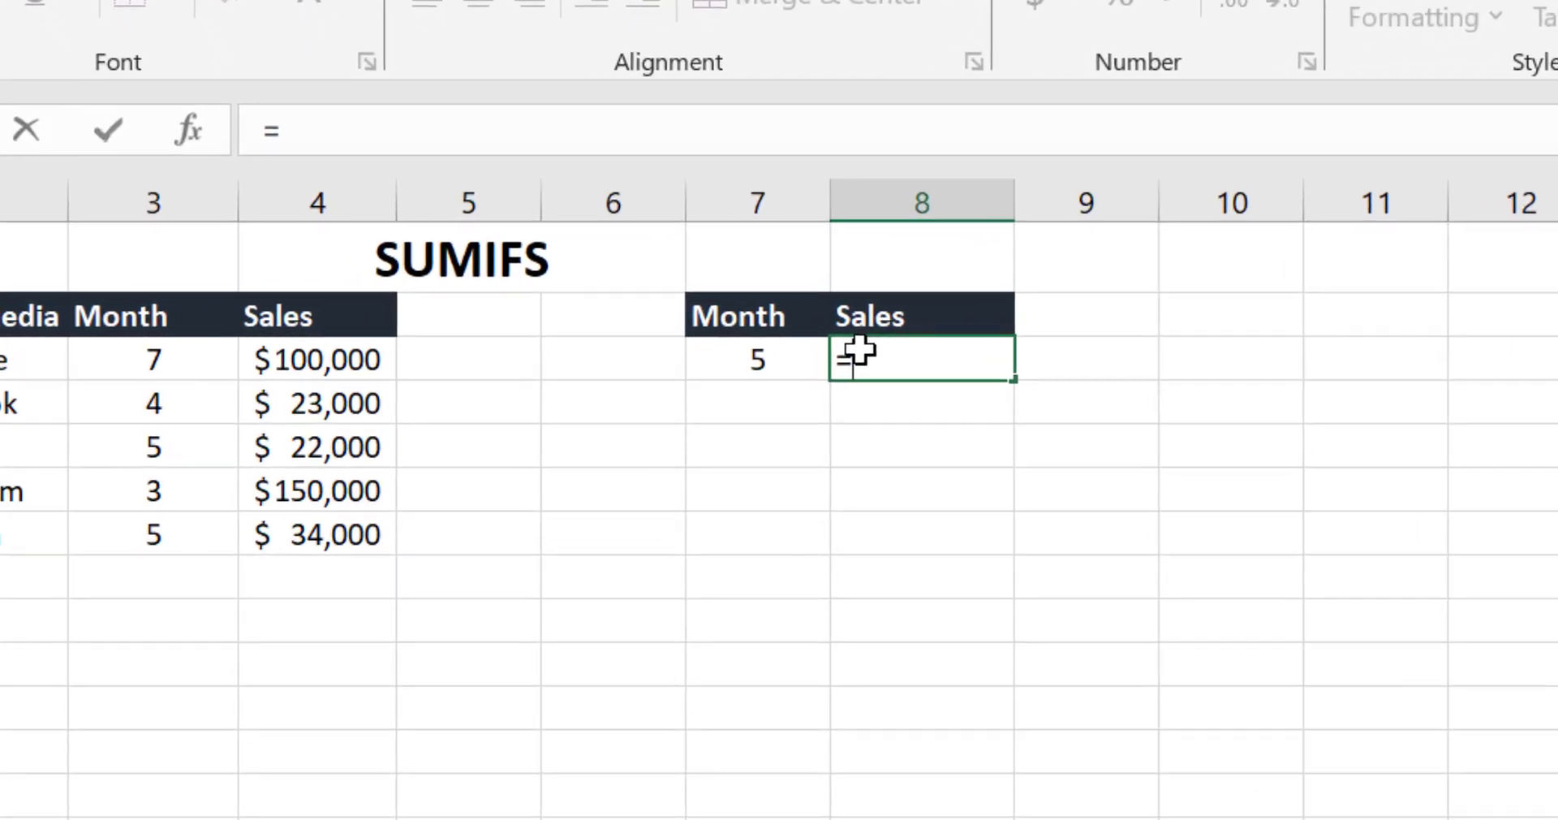
{"action": "type", "text": "m"}
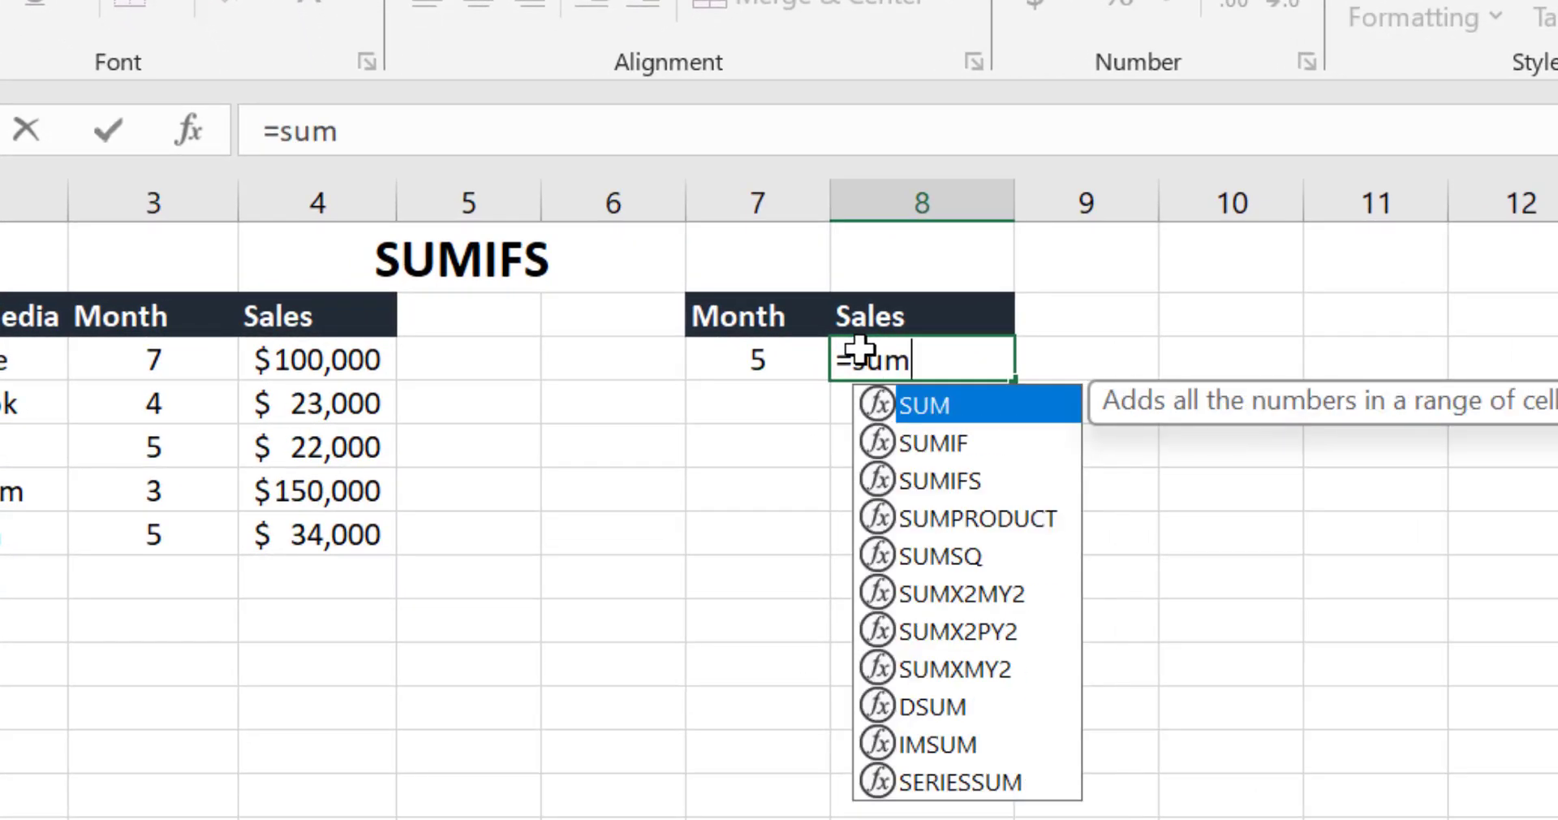
{"action": "left_click", "coordinate": [962, 444]}
{"action": "left_click", "coordinate": [963, 481]}
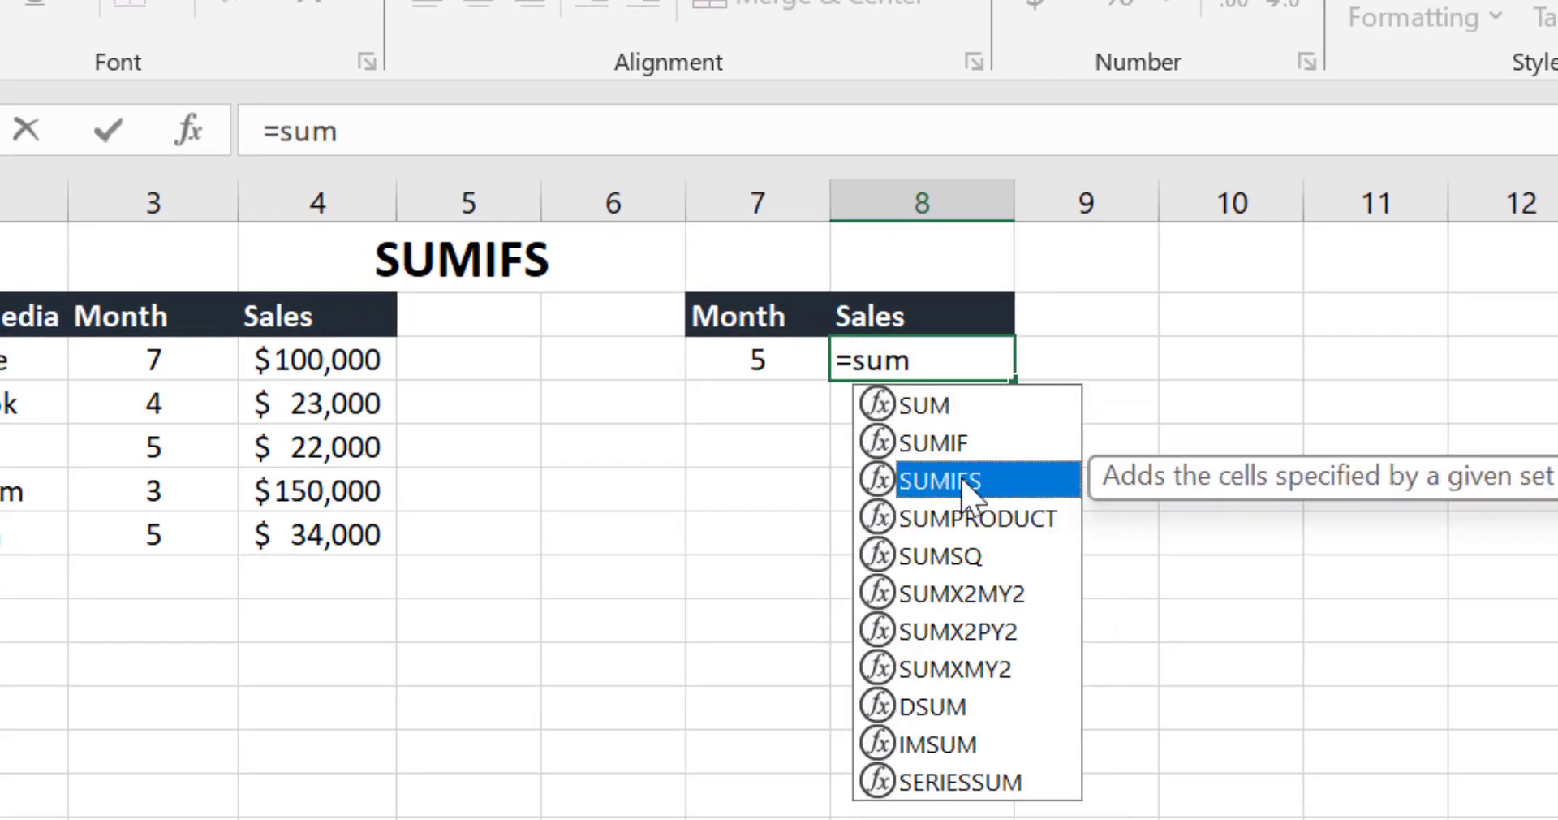
{"action": "double_click", "coordinate": [963, 481]}
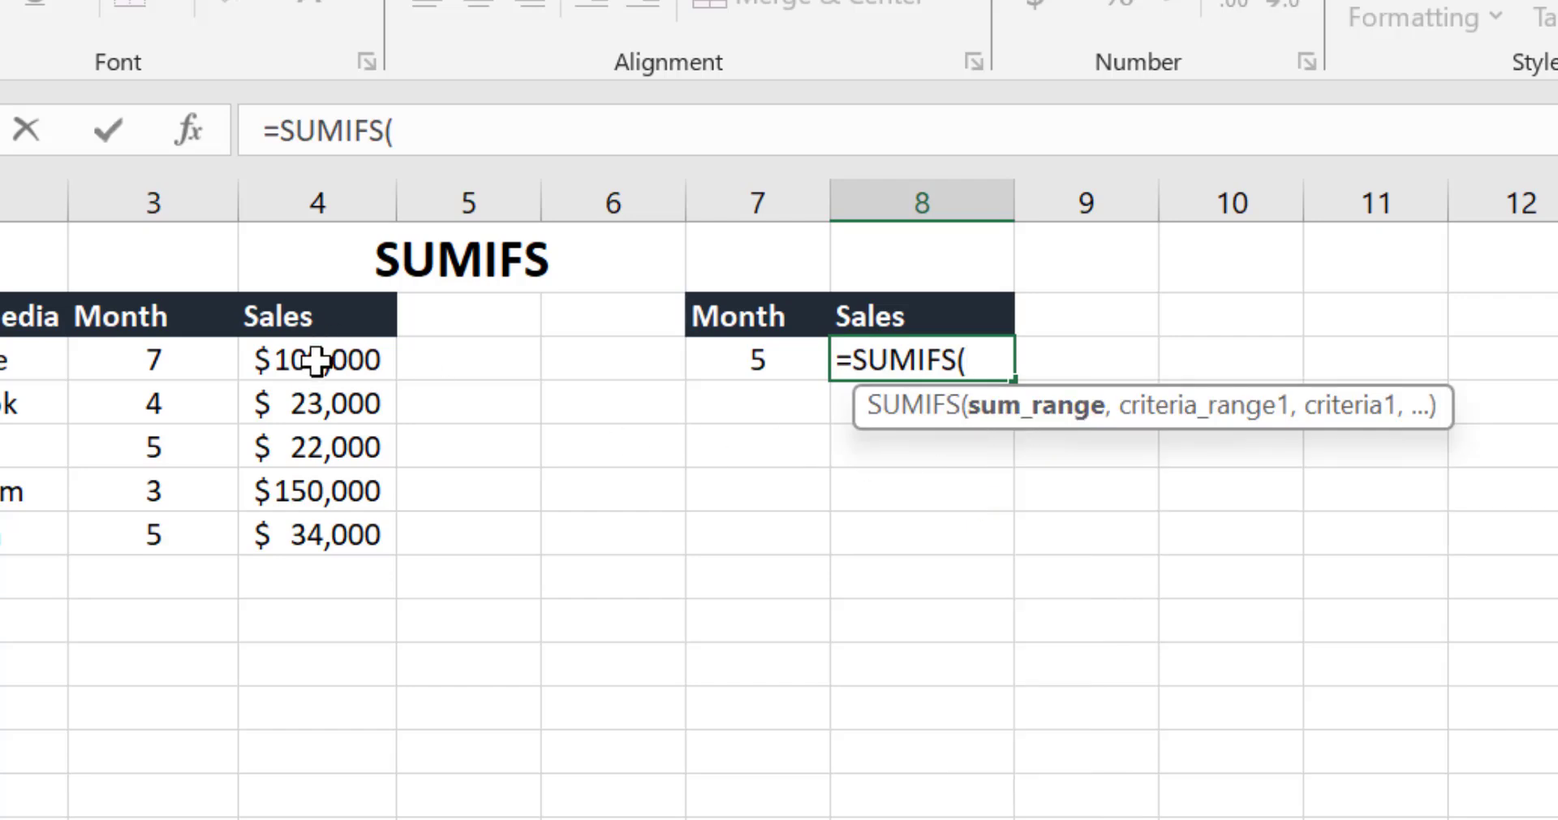
{"action": "left_click_drag", "start_coordinate": [317, 356], "coordinate": [361, 517]}
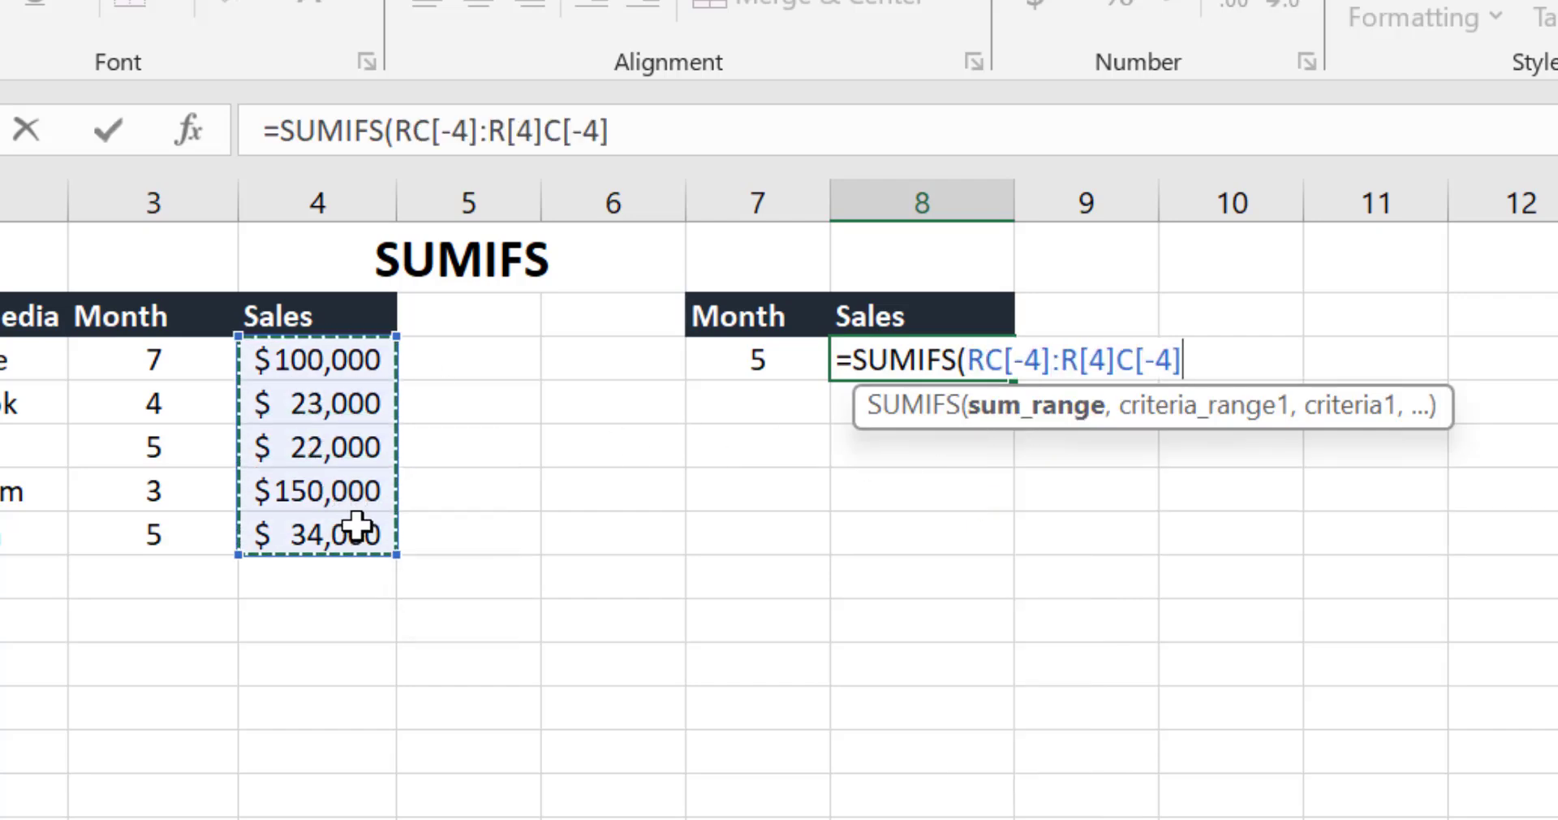
{"action": "type", "text": ","}
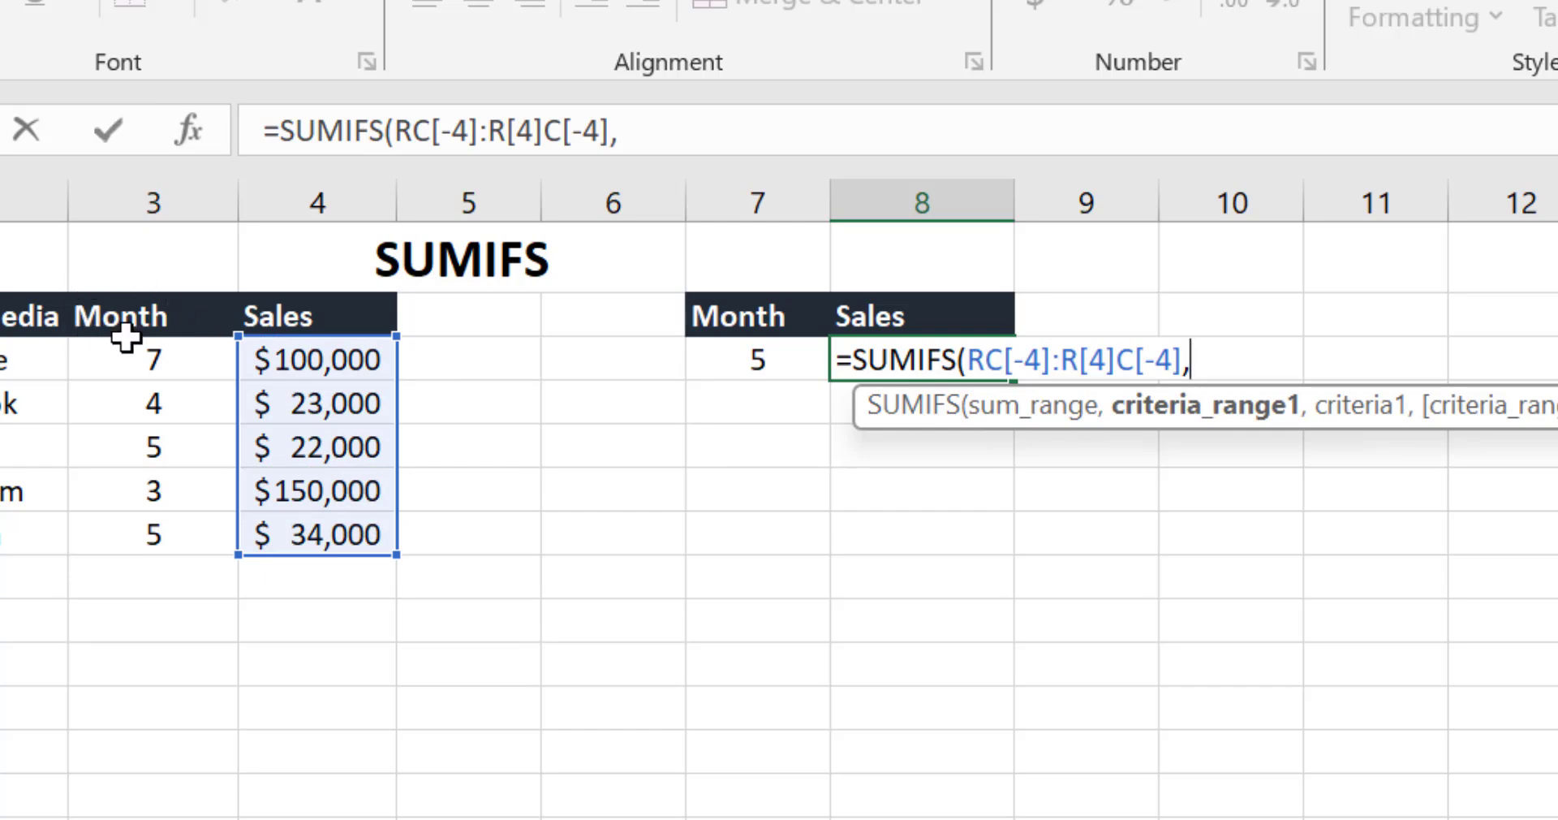
- Complete the SUMIFS formula with the platforms' Month values as criteria range and the lookup Month cell as criterion, and check the formula
{"action": "left_click_drag", "start_coordinate": [146, 358], "coordinate": [203, 519]}
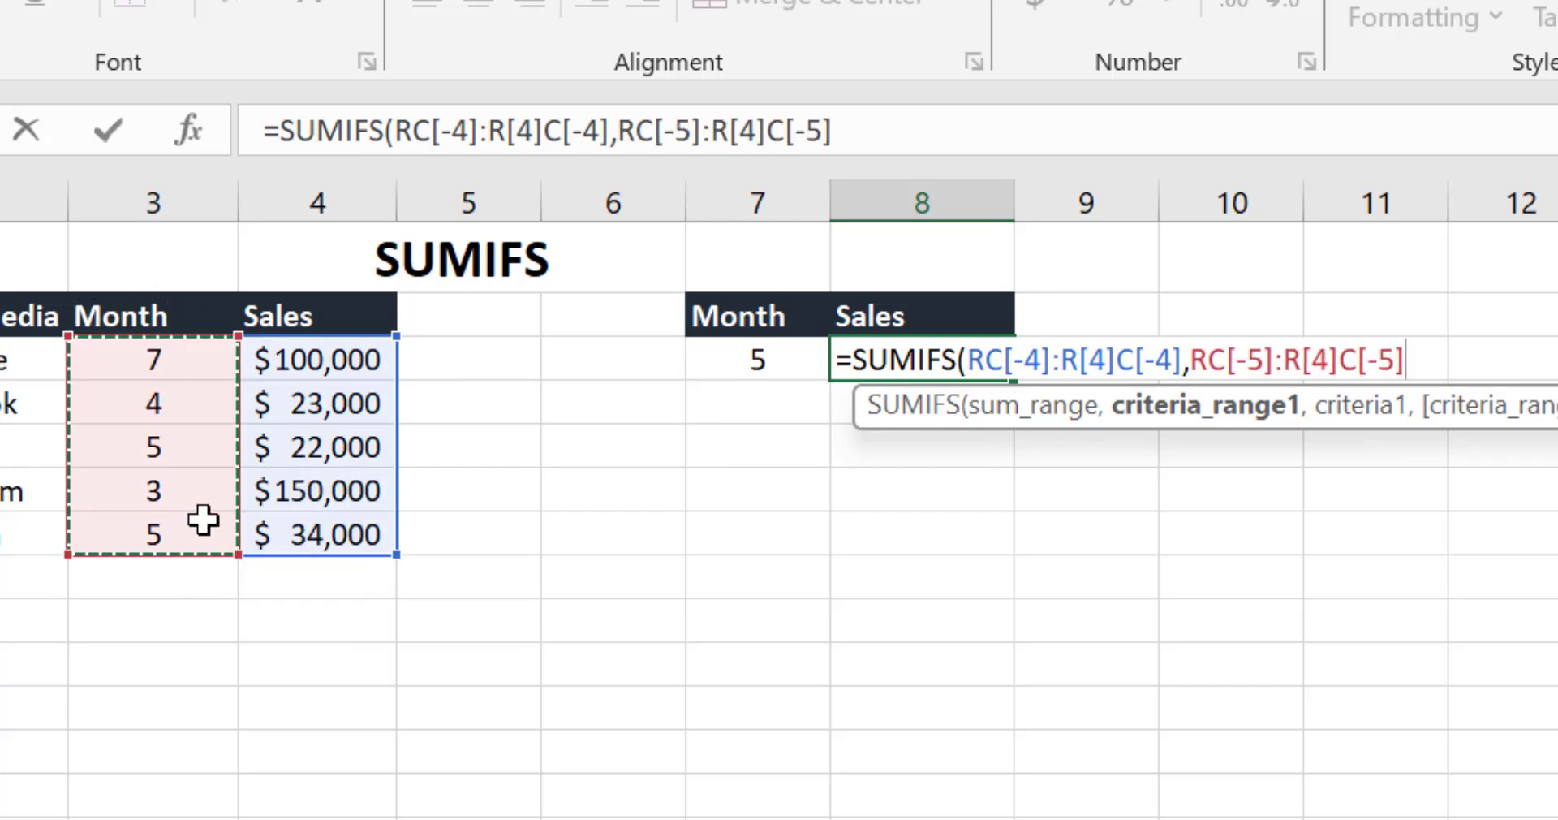
{"action": "type", "text": ","}
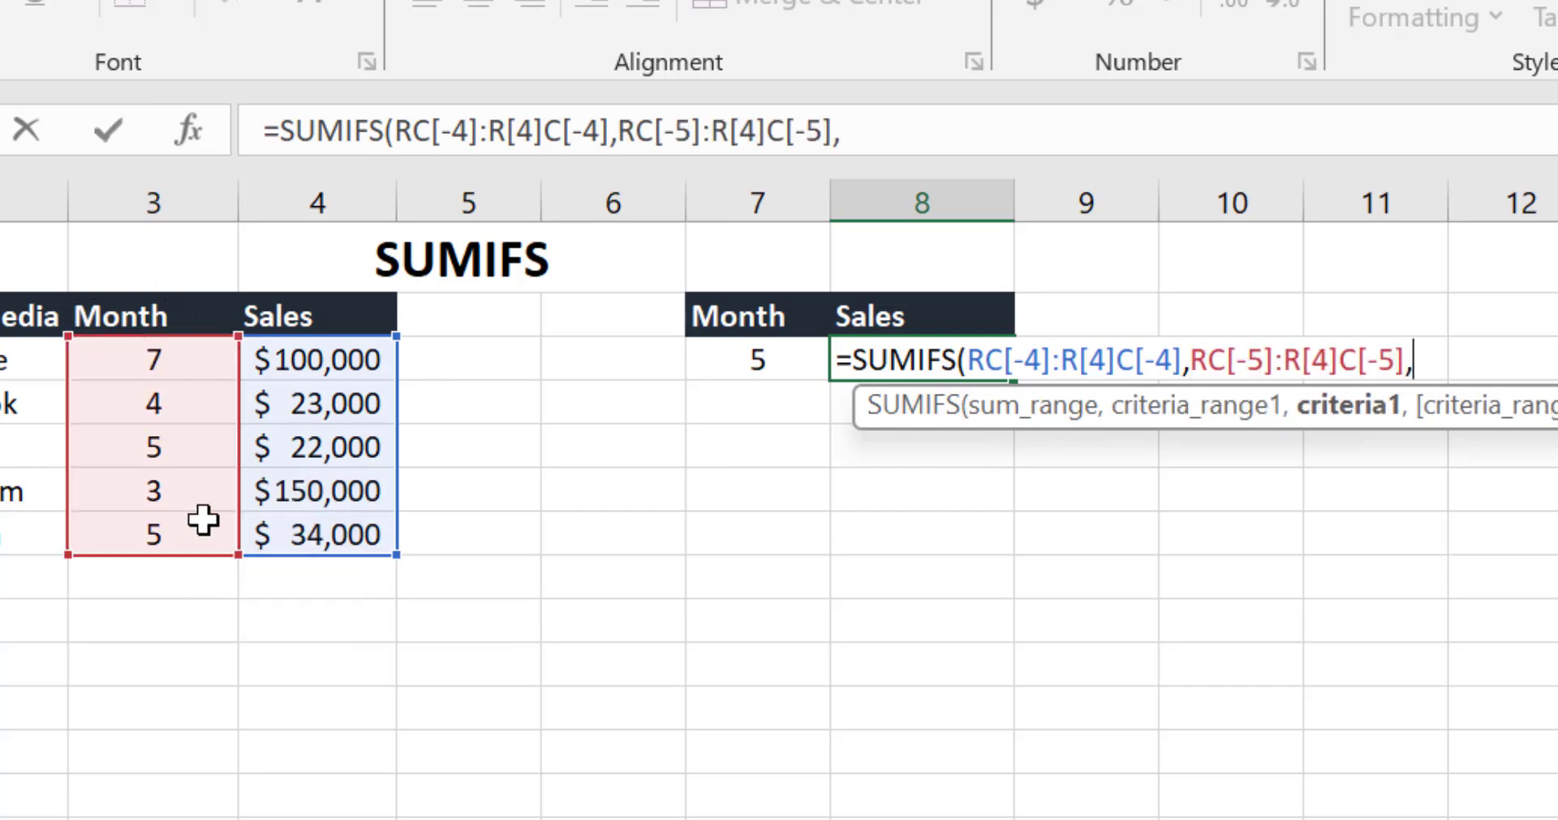
{"action": "left_click", "coordinate": [763, 359]}
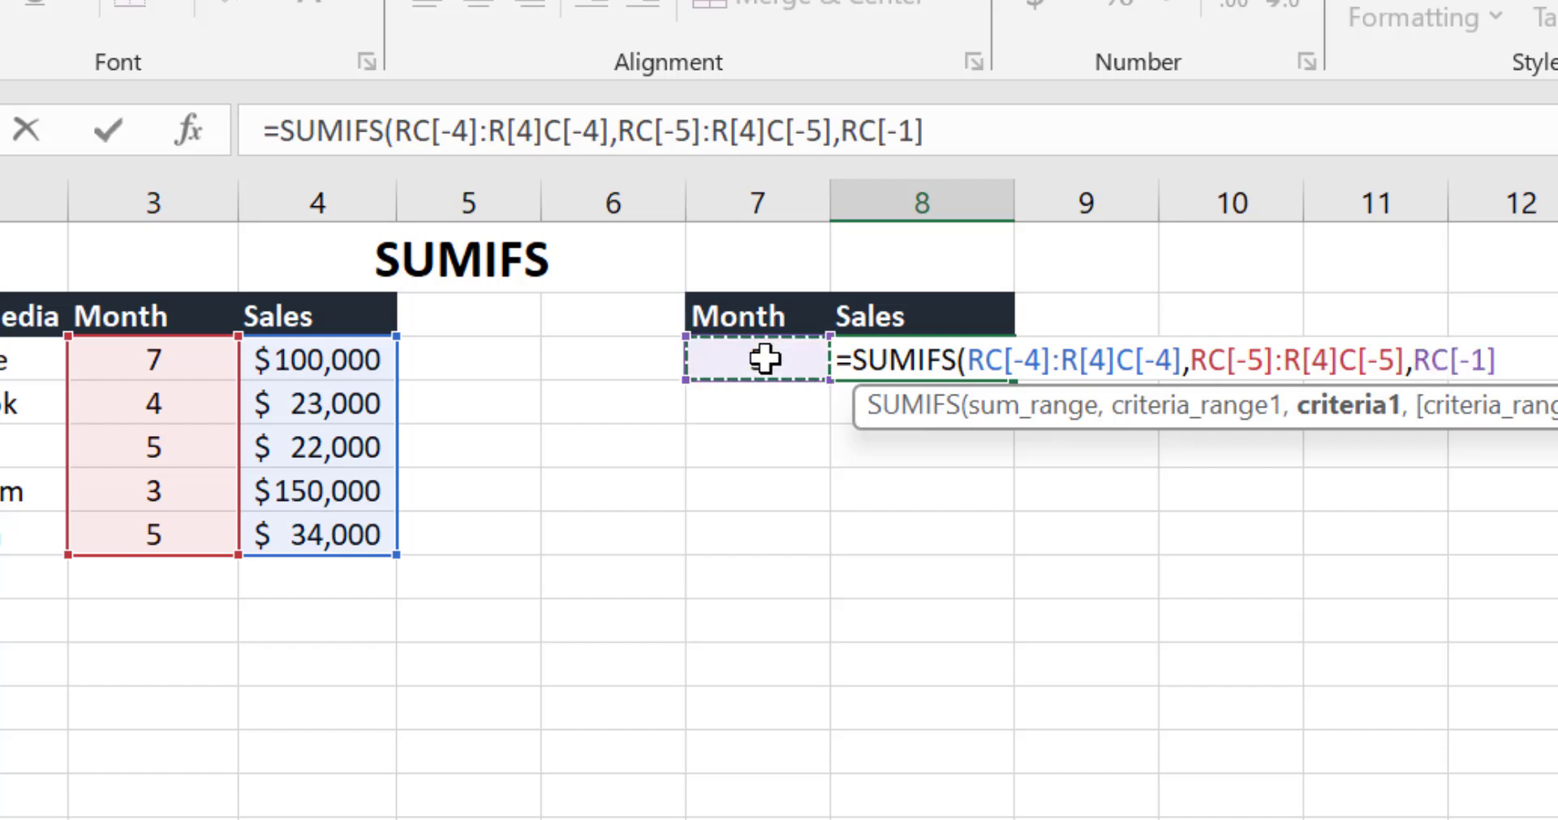
{"action": "key", "text": "Return"}
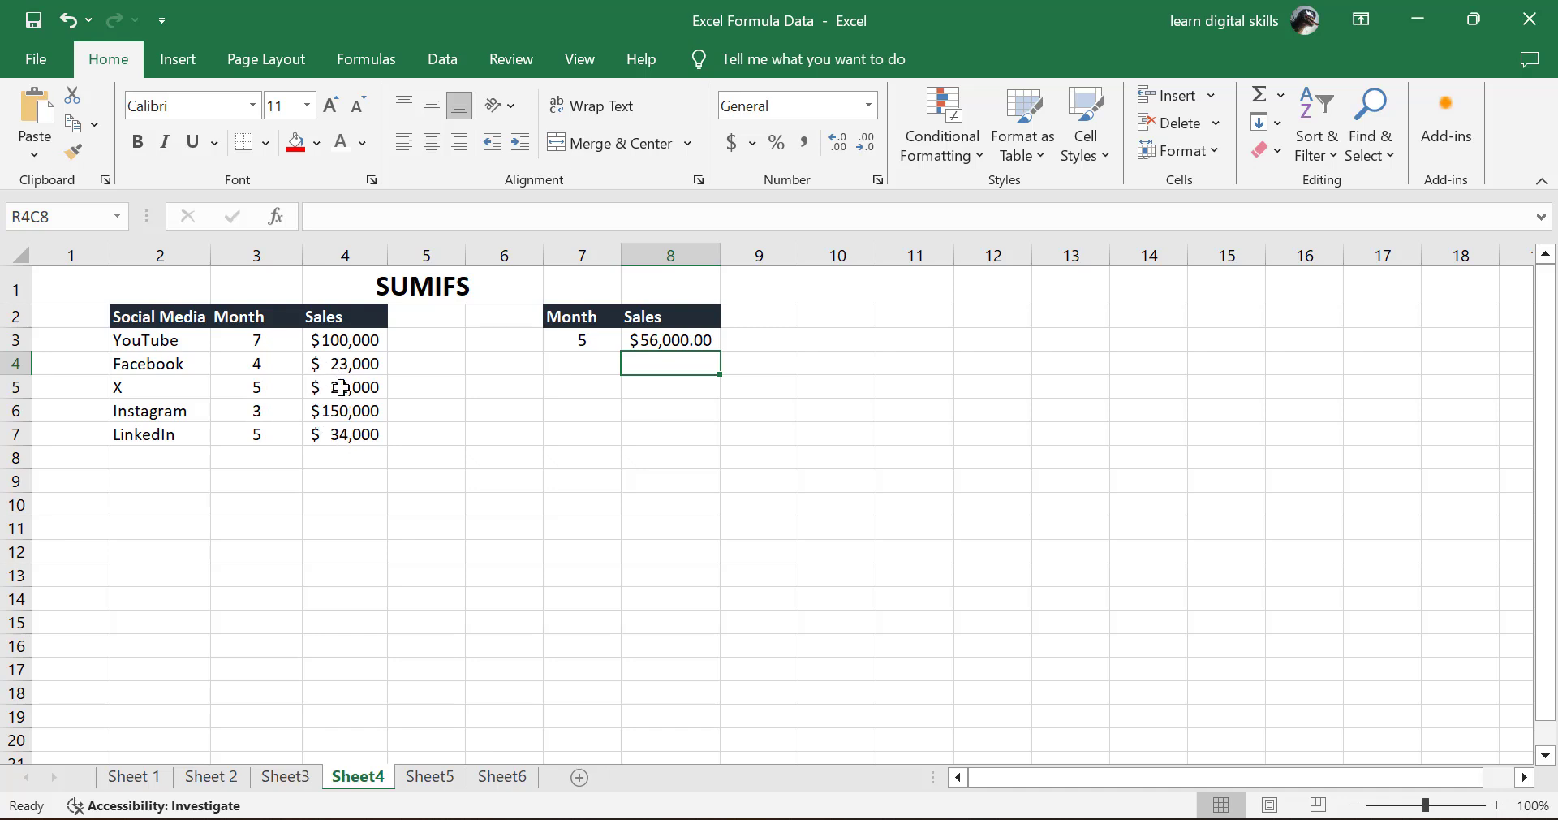
{"action": "left_click", "coordinate": [664, 341]}
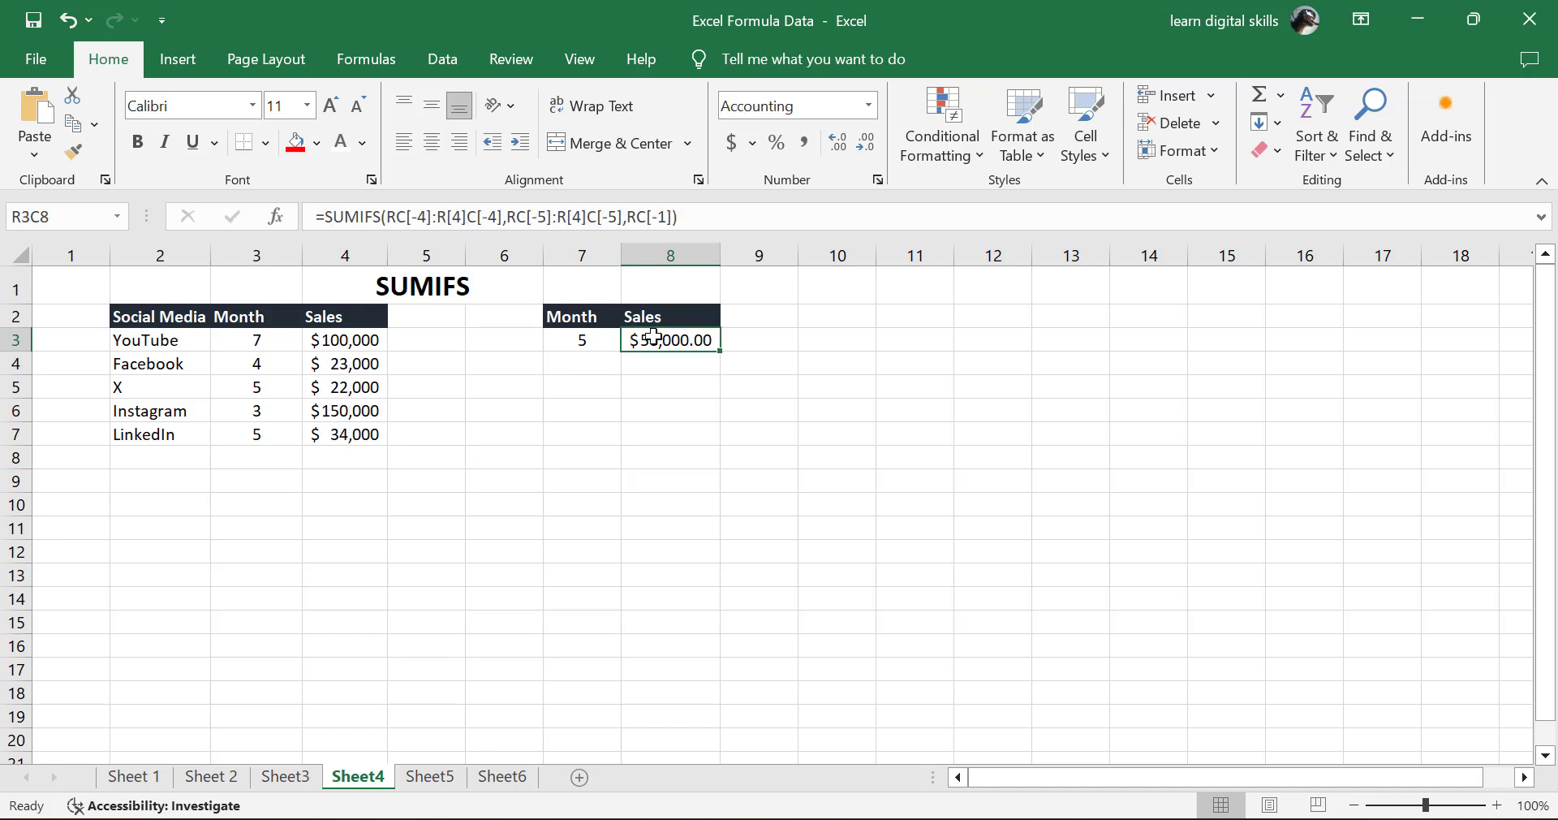
- Set the lookup month to 7 and autofit column 8 to its SUMIFS result
{"action": "left_click", "coordinate": [584, 341]}
{"action": "key", "text": "BackSpace"}
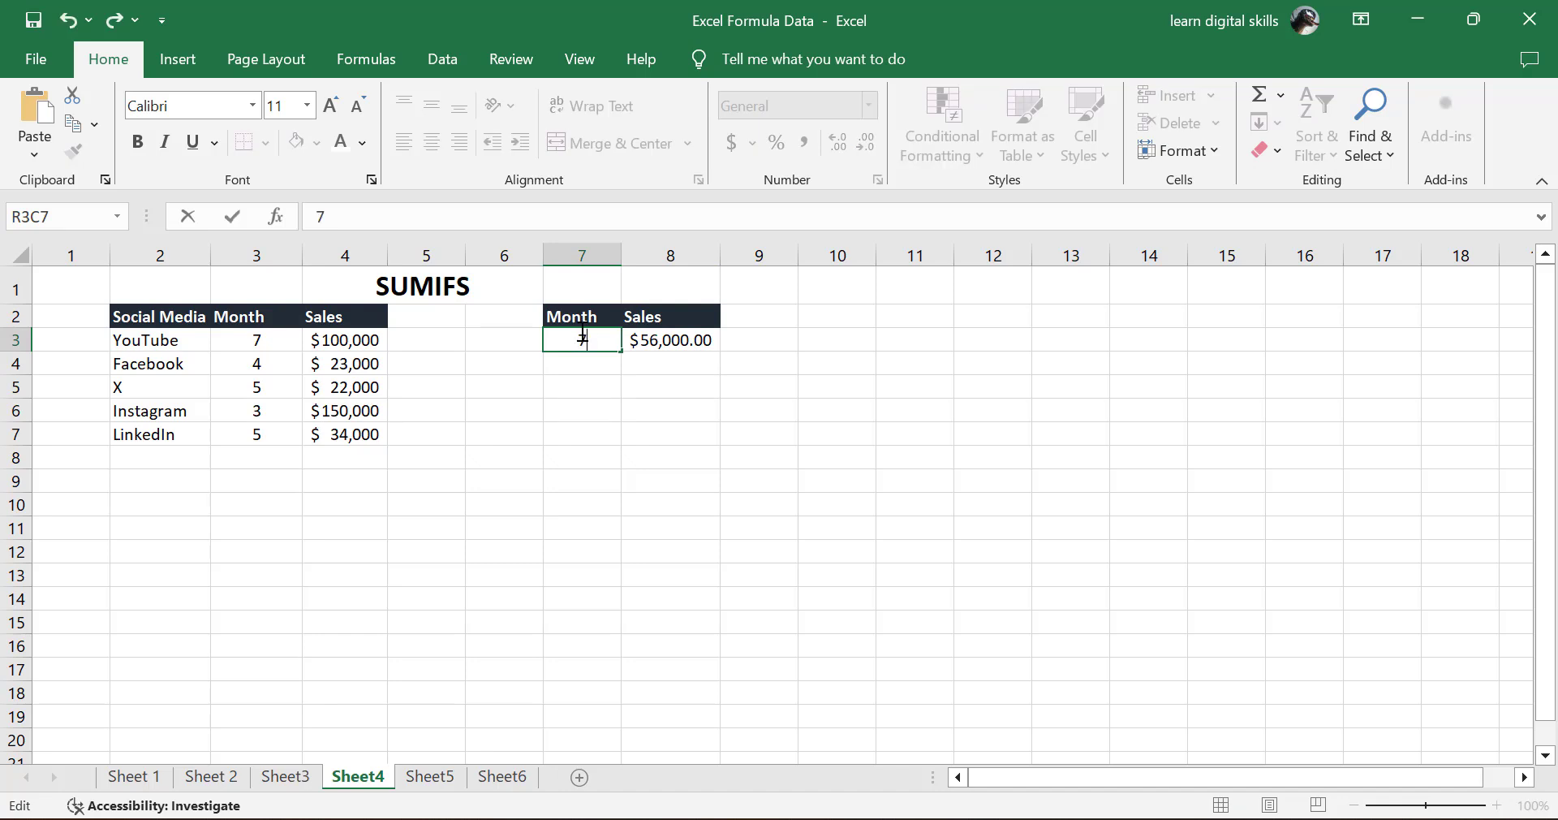
{"action": "left_click", "coordinate": [618, 390]}
{"action": "left_click", "coordinate": [653, 338]}
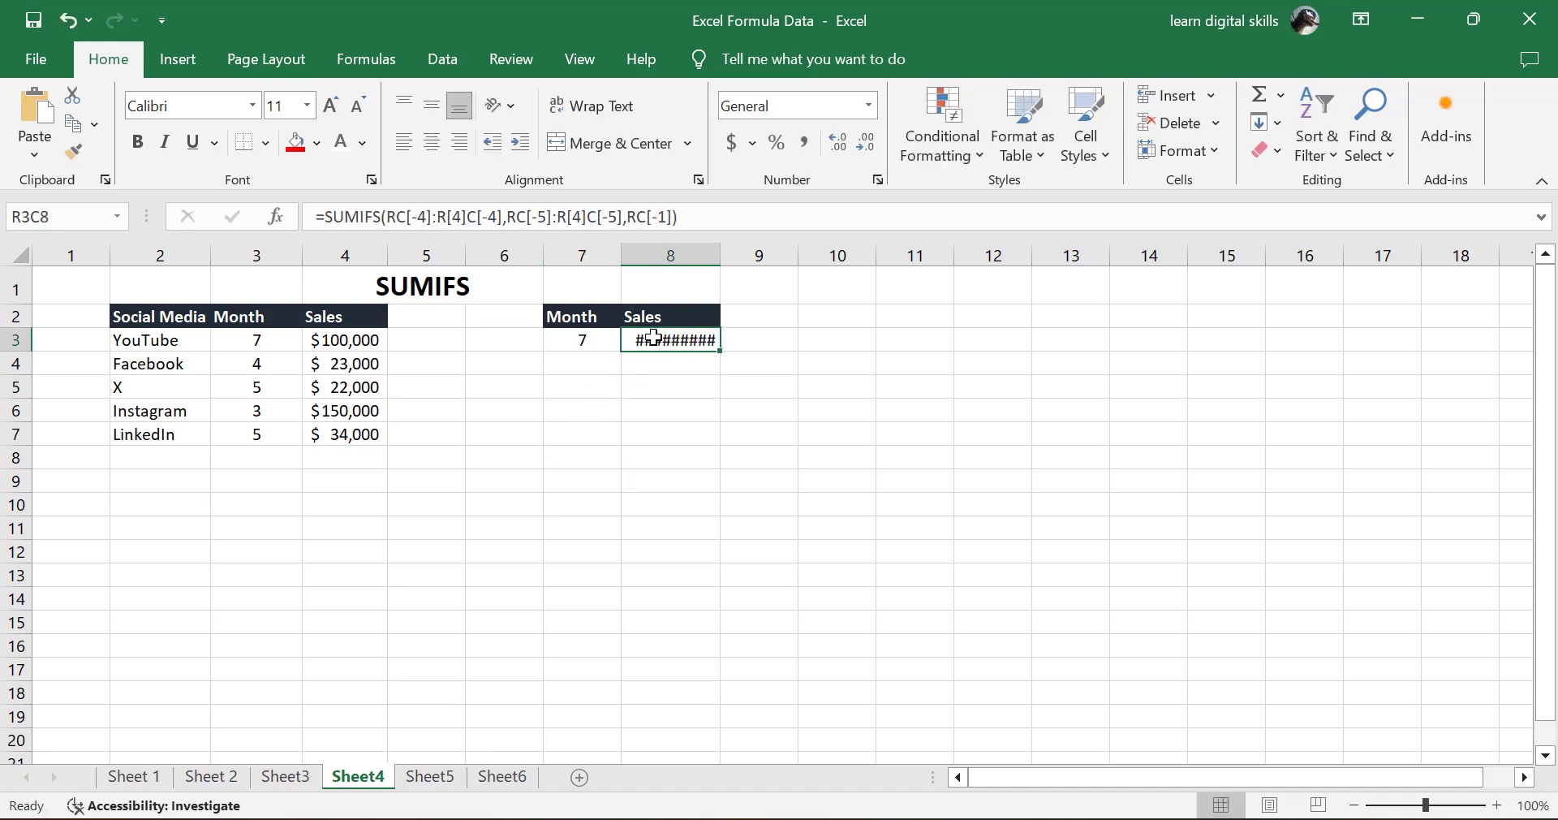
{"action": "double_click", "coordinate": [720, 254]}
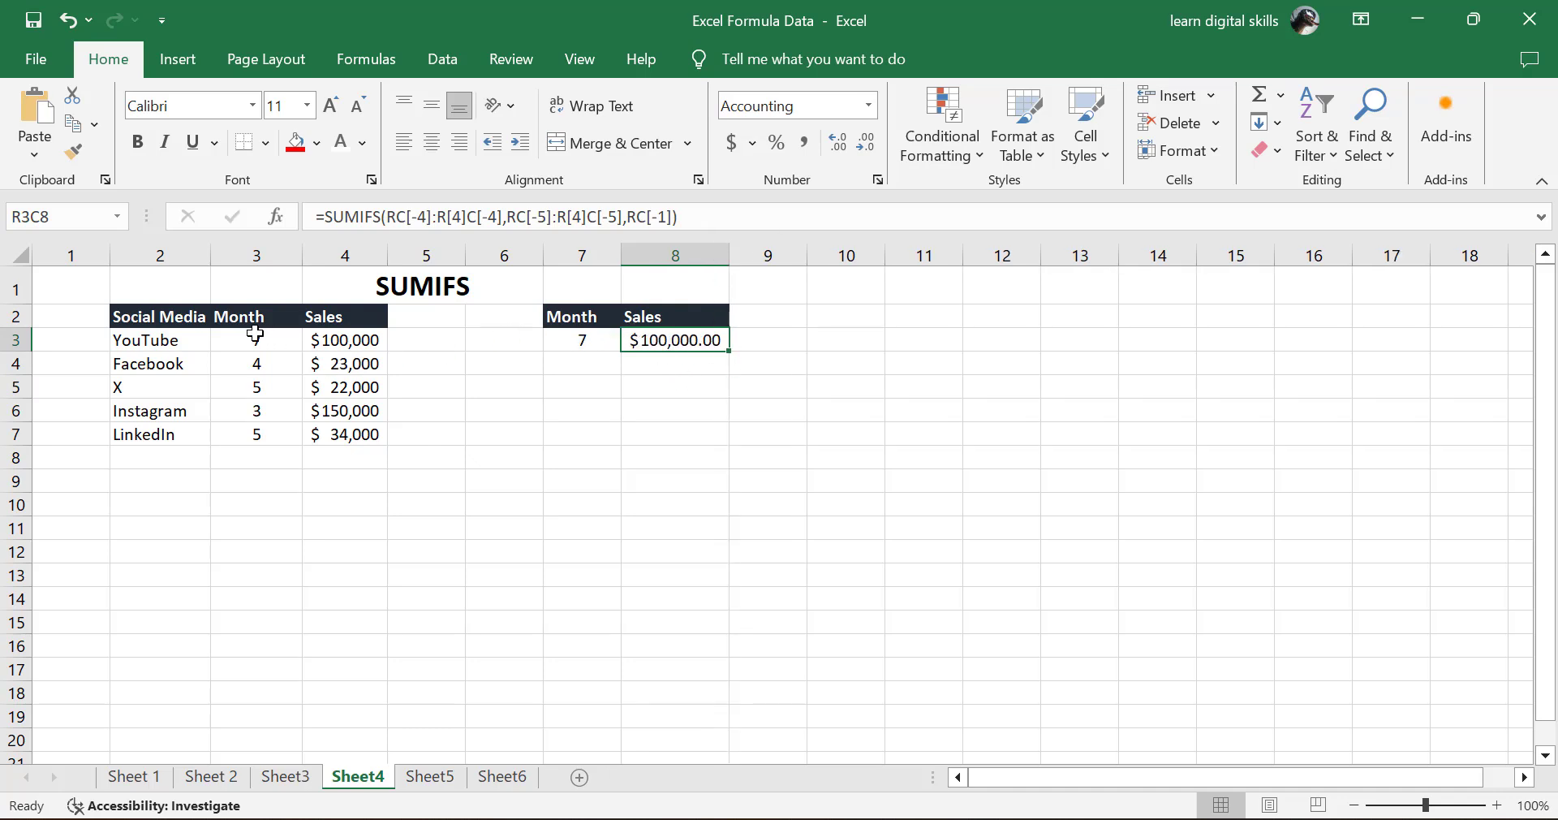
- Change Instagram's month to 7 in the social media table
{"action": "left_click", "coordinate": [260, 412]}
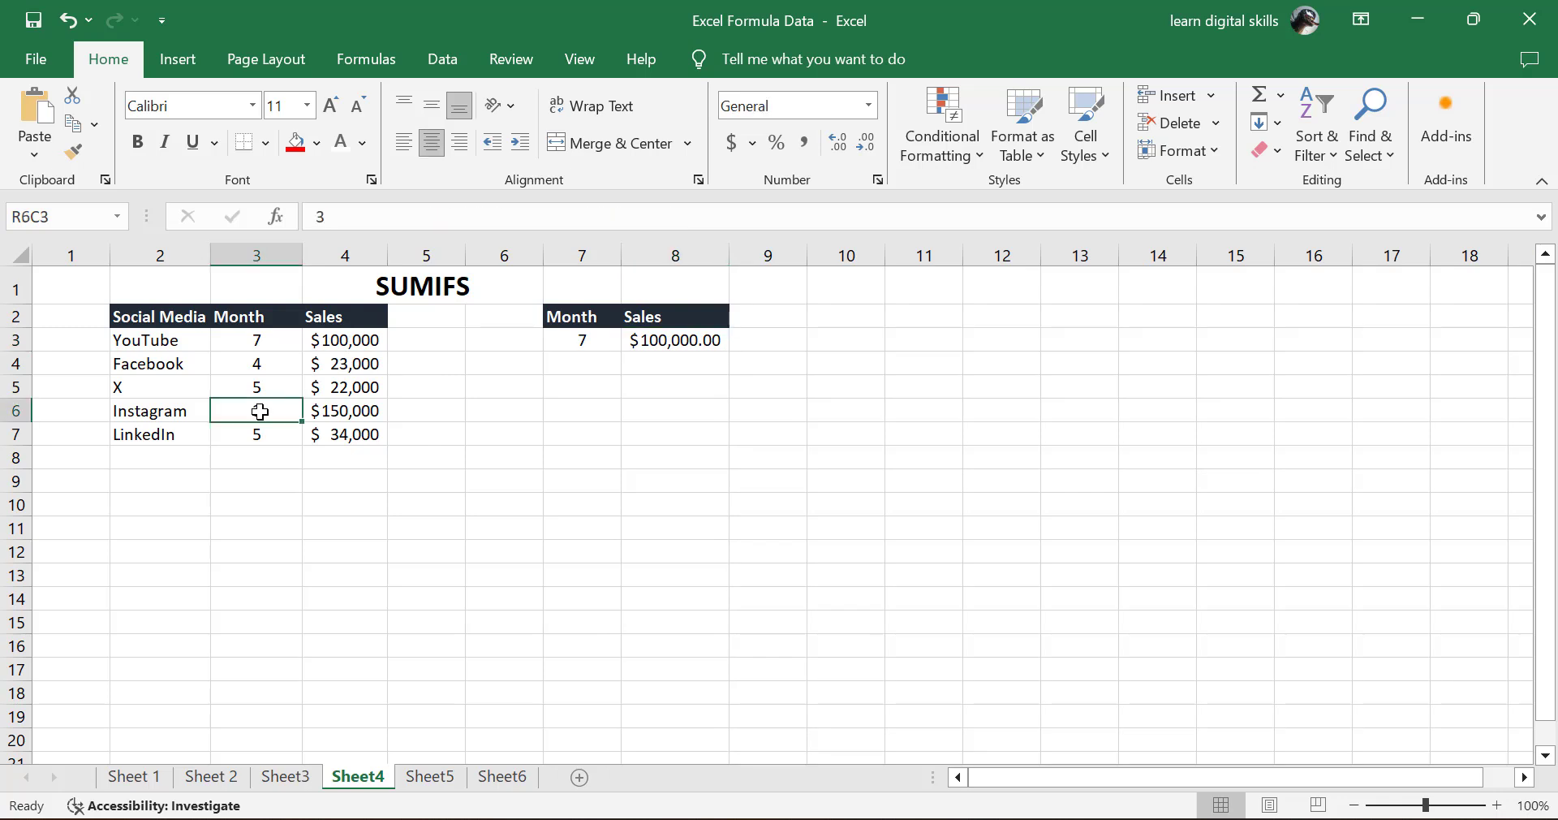
{"action": "type", "text": "7"}
{"action": "left_click", "coordinate": [290, 500]}
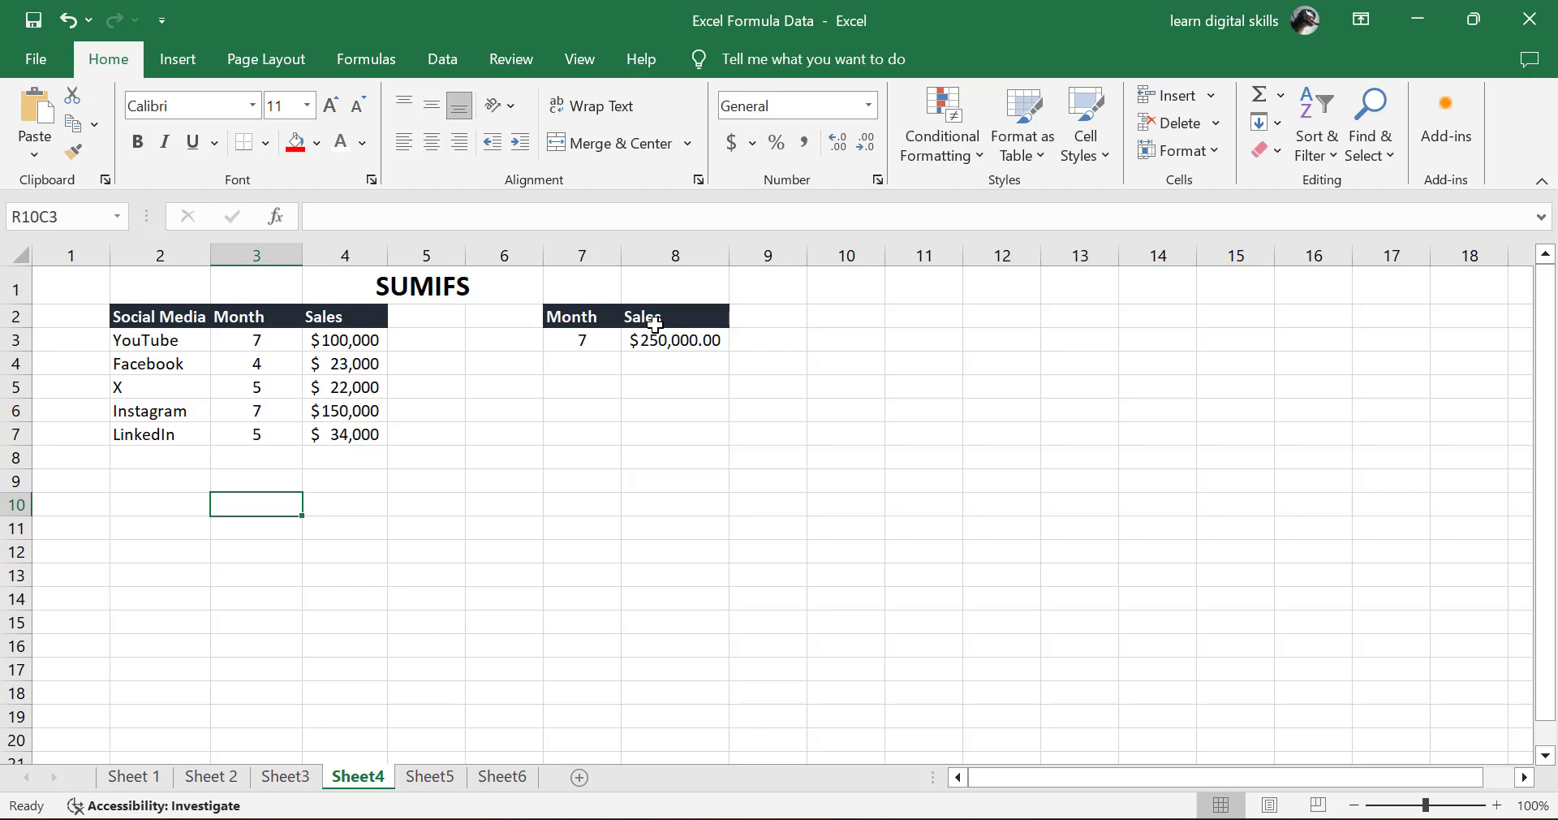
- On Sheet5, start an INDEX formula in the Sales cell of the lookup table, with all products' January to December figures as the array
{"action": "key", "text": "ctrl+Page_Down"}
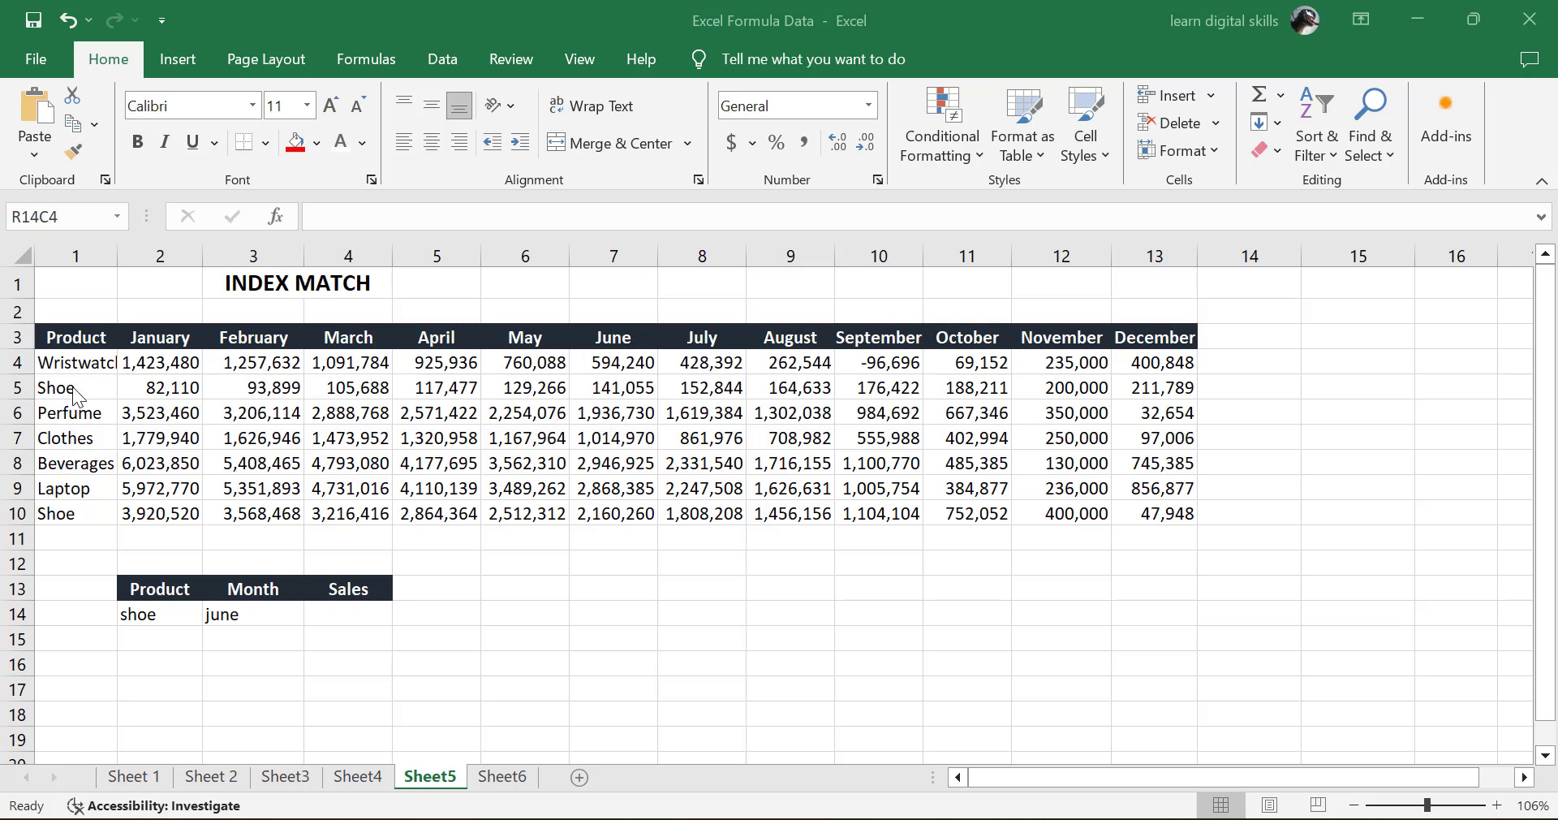
{"action": "left_click", "coordinate": [338, 610]}
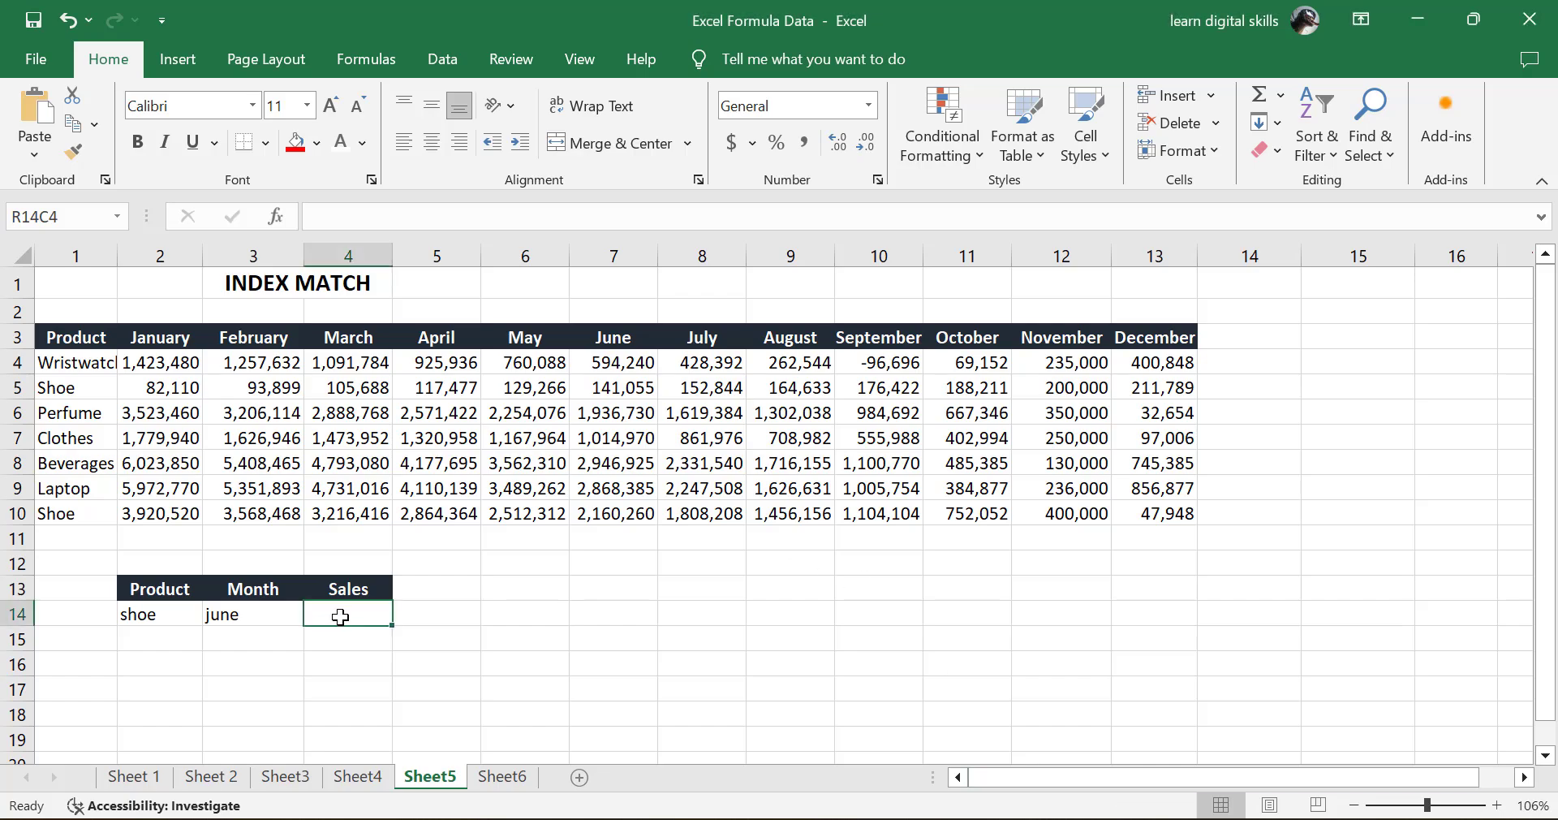
{"action": "type", "text": "="}
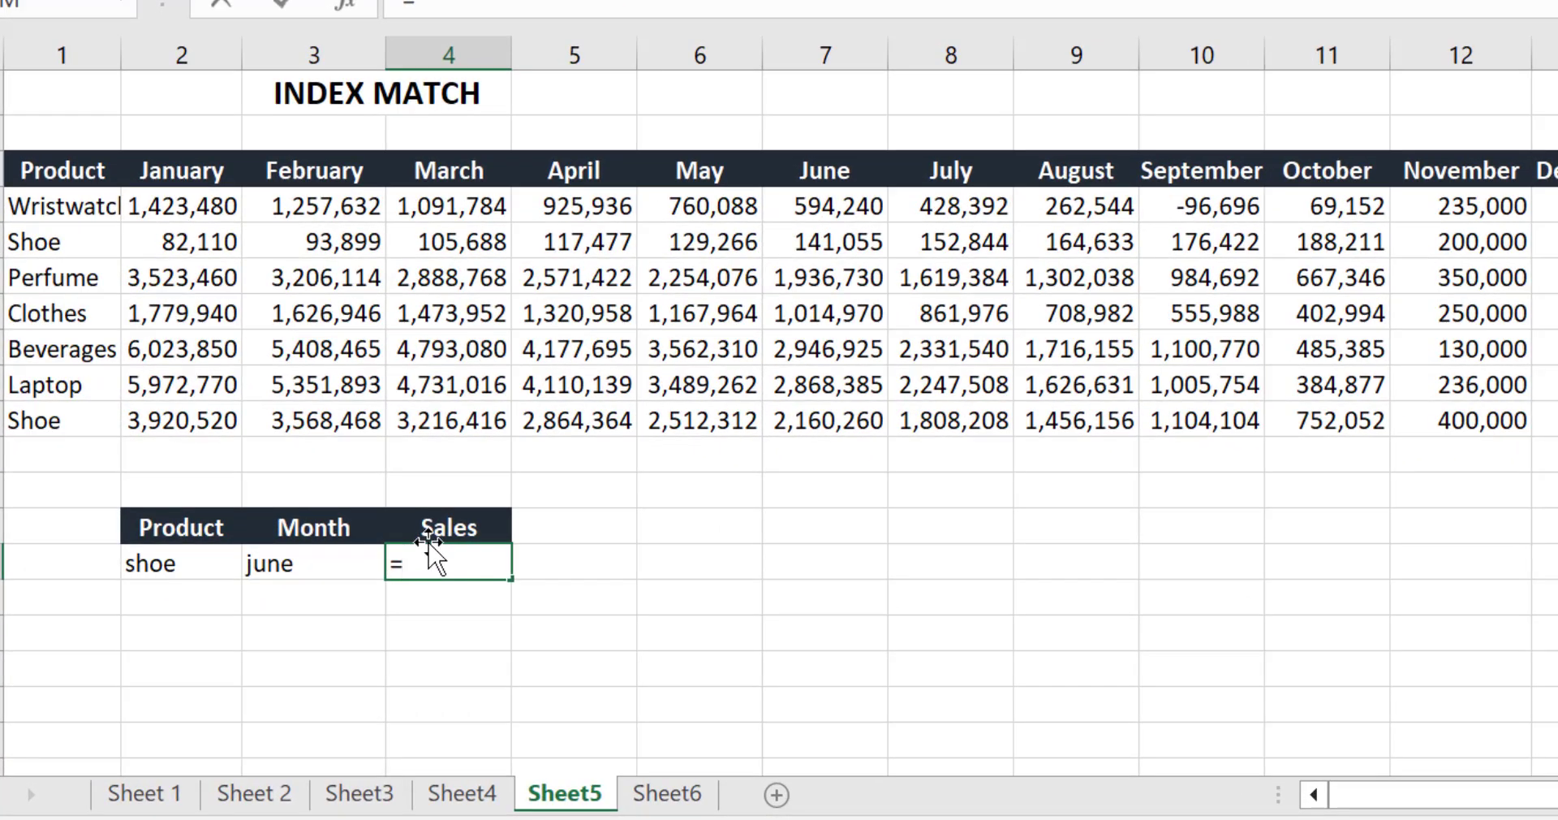
{"action": "type", "text": "ind"}
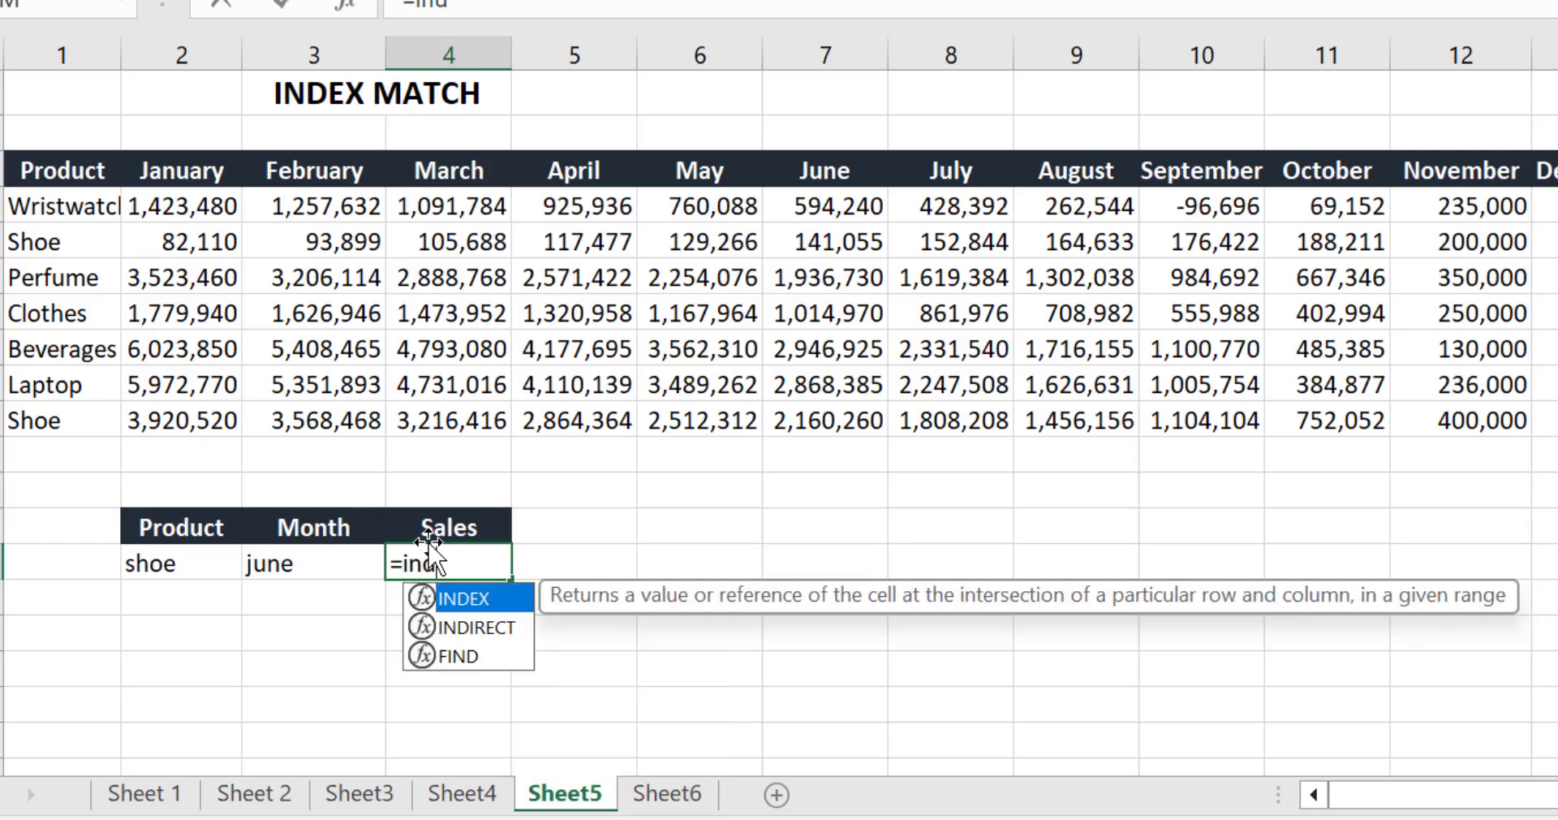
{"action": "key", "text": "Tab"}
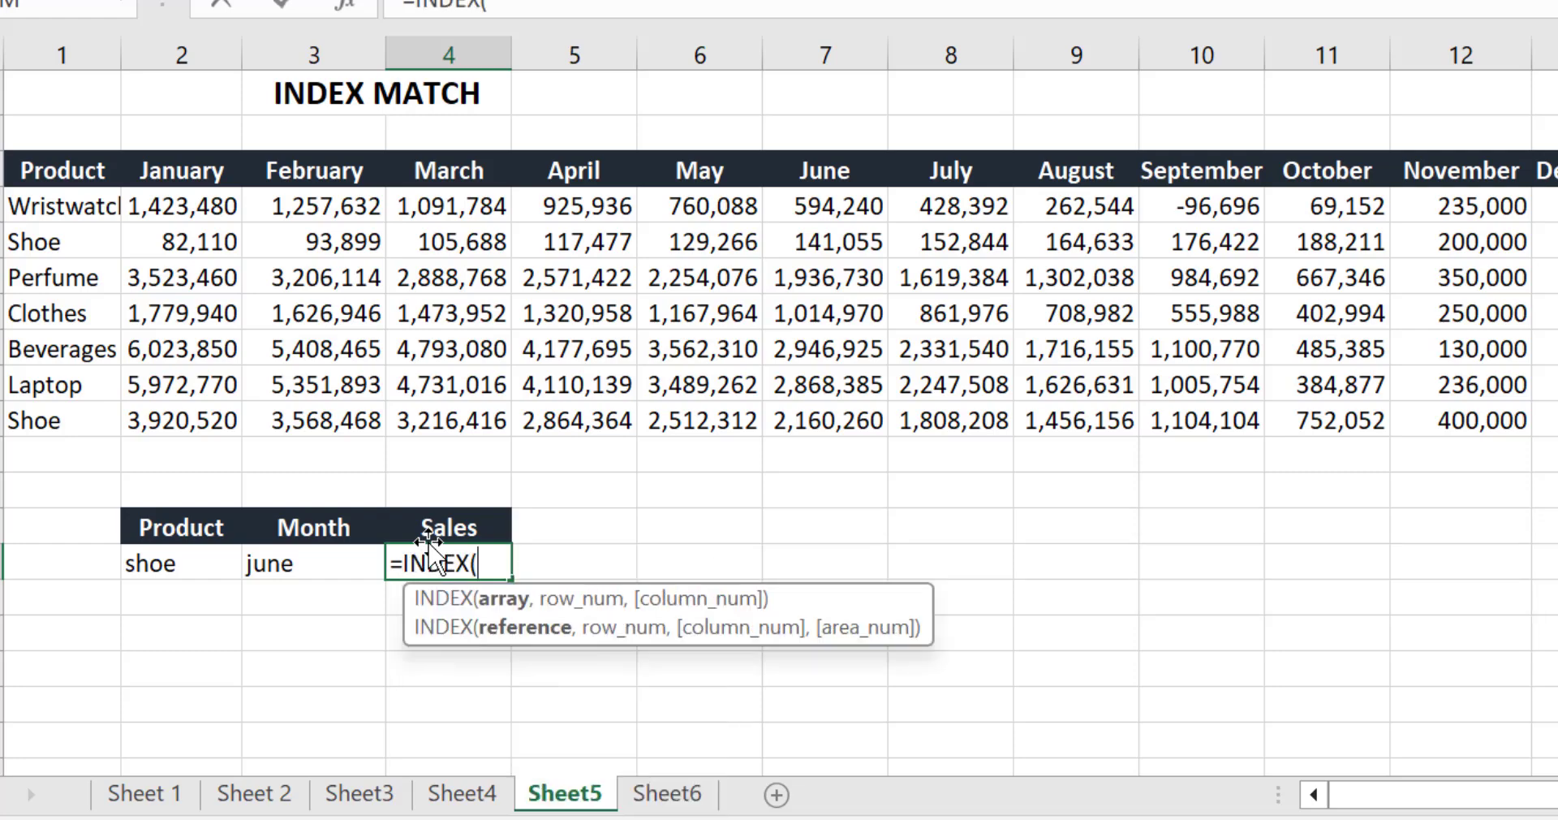
{"action": "left_click", "coordinate": [160, 205]}
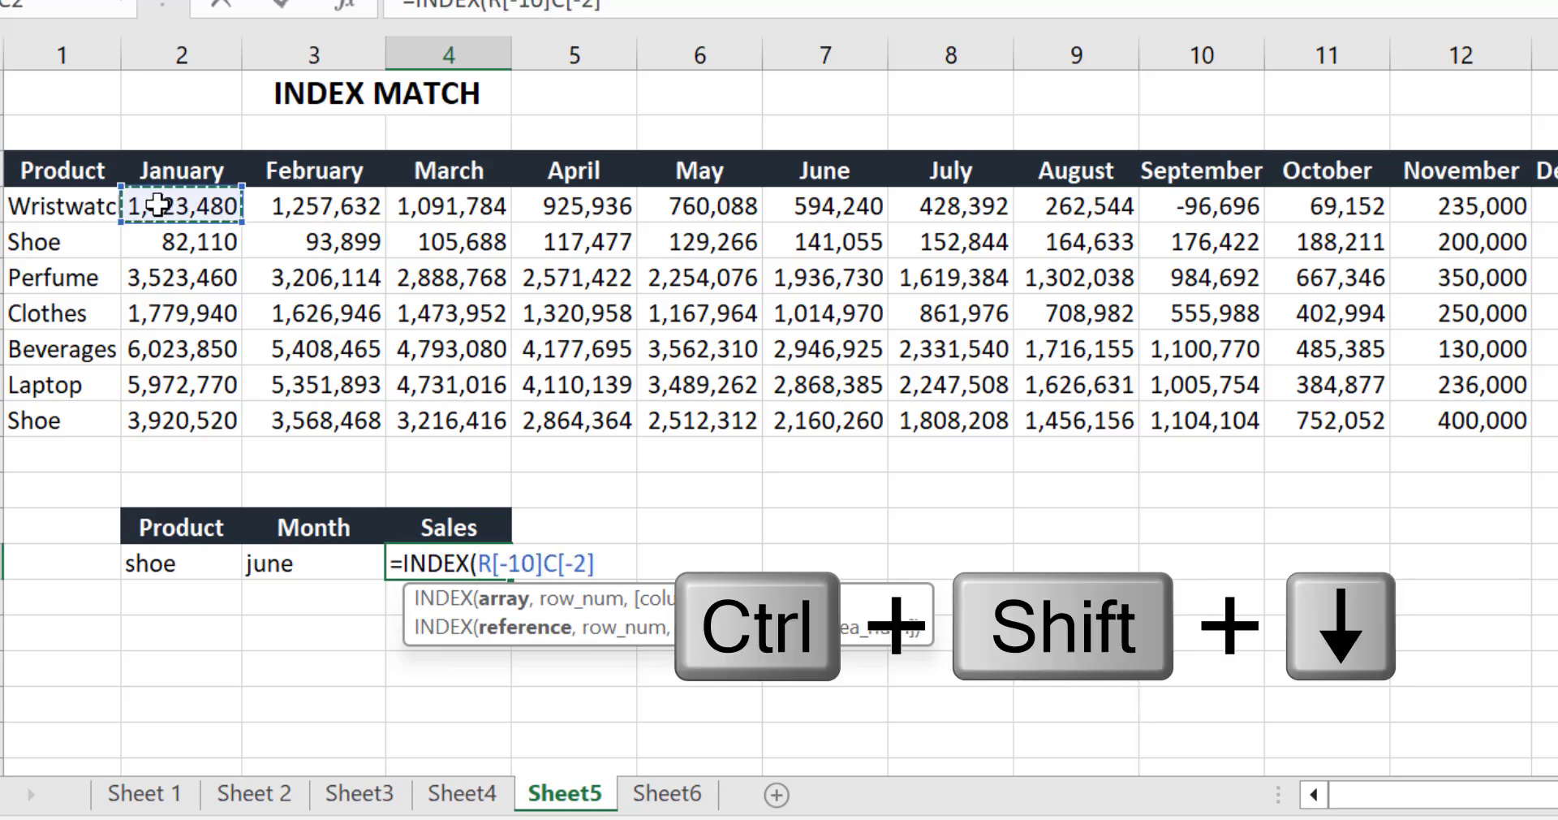
{"action": "key", "text": "ctrl+shift+Down"}
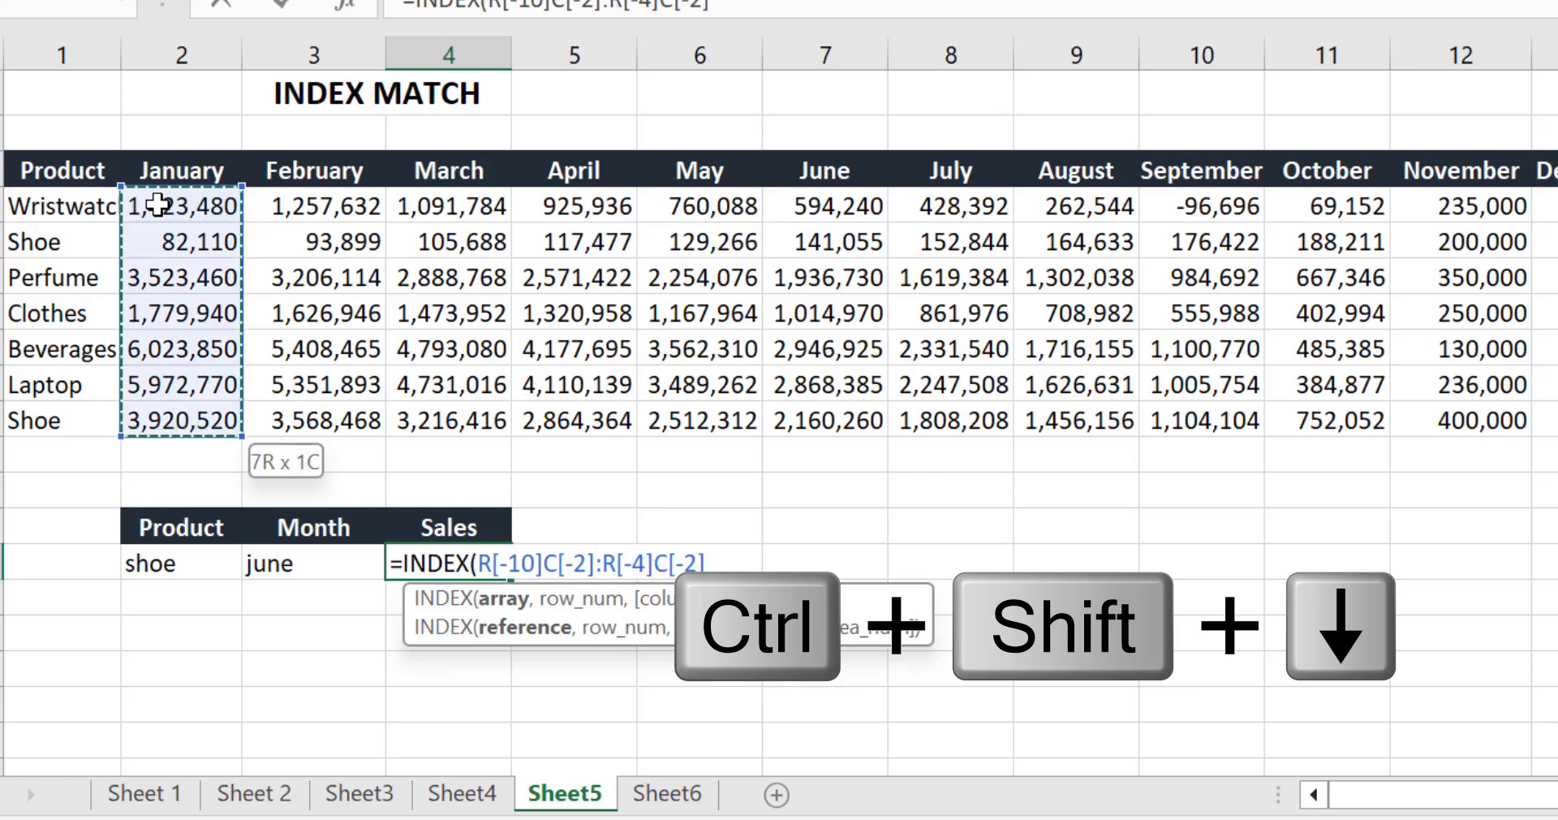
{"action": "key", "text": "ctrl+shift+Right"}
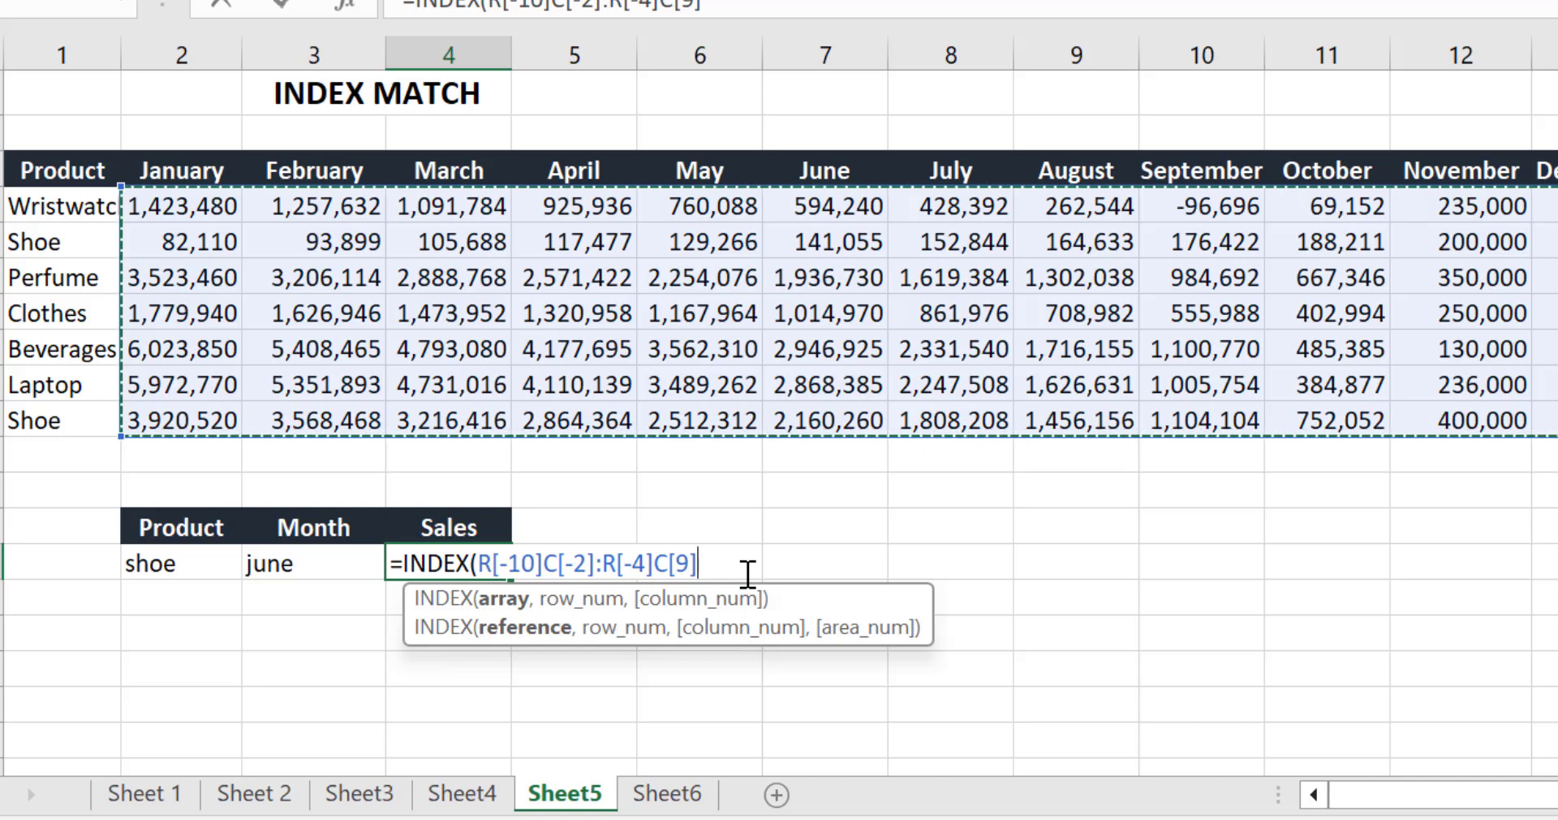
- Add a MATCH as the INDEX row number, finding the lookup Product cell in the product names with exact match (0)
{"action": "type", "text": ","}
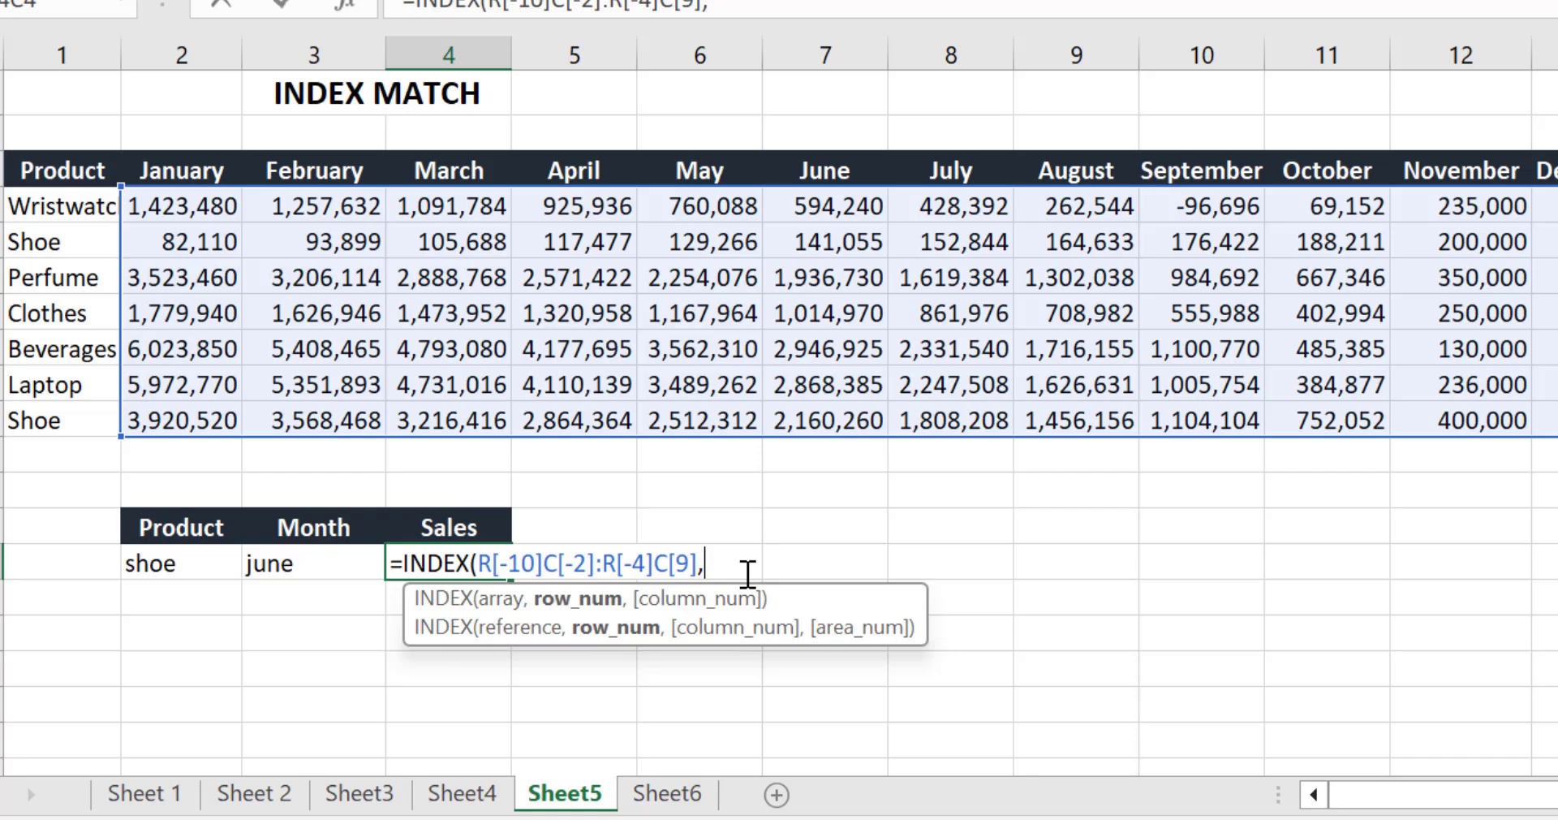
{"action": "type", "text": "matc"}
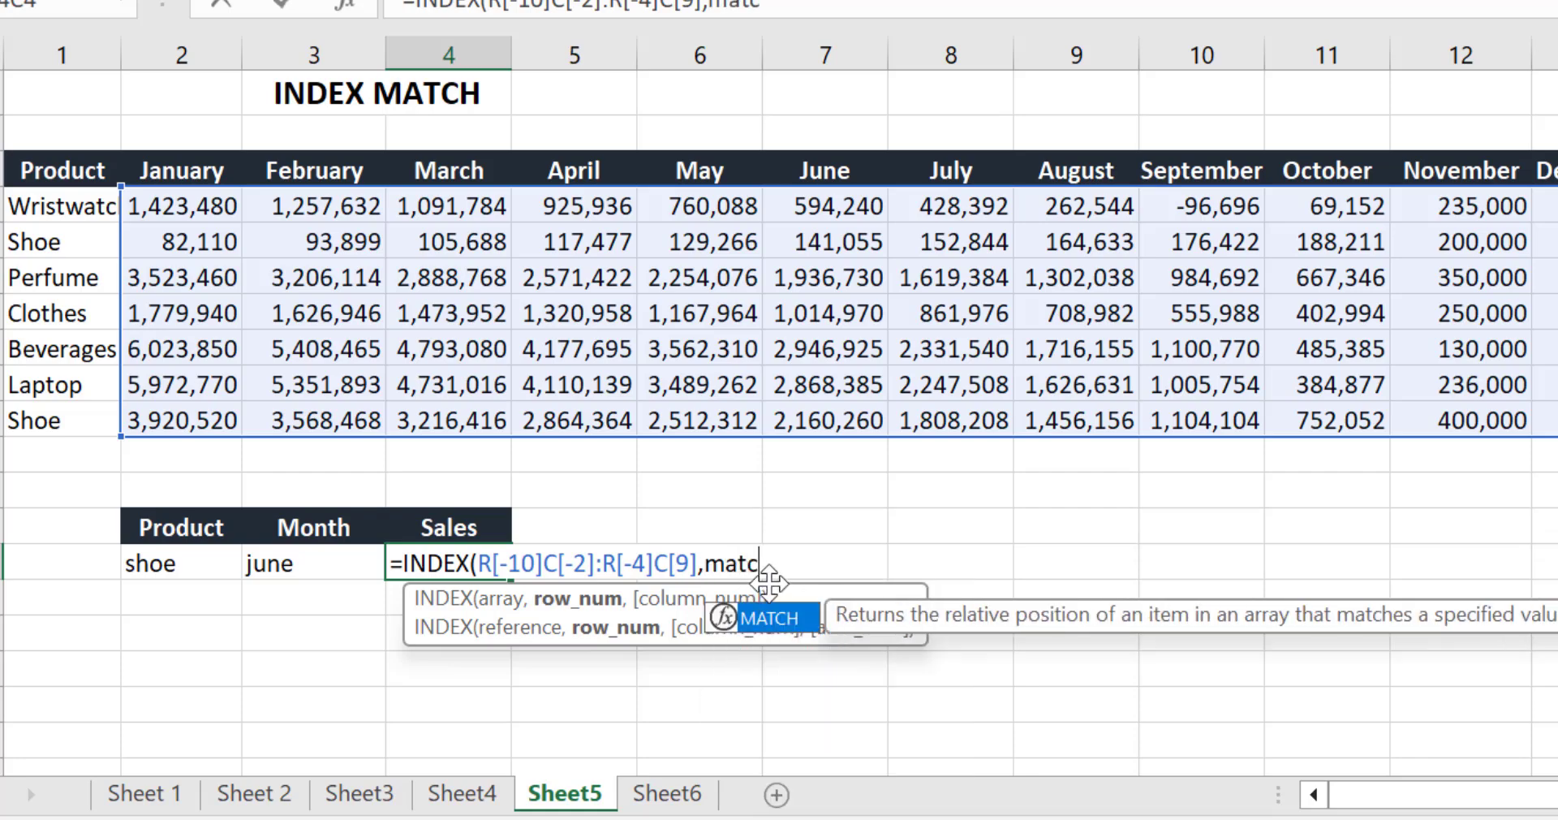
{"action": "key", "text": "Tab"}
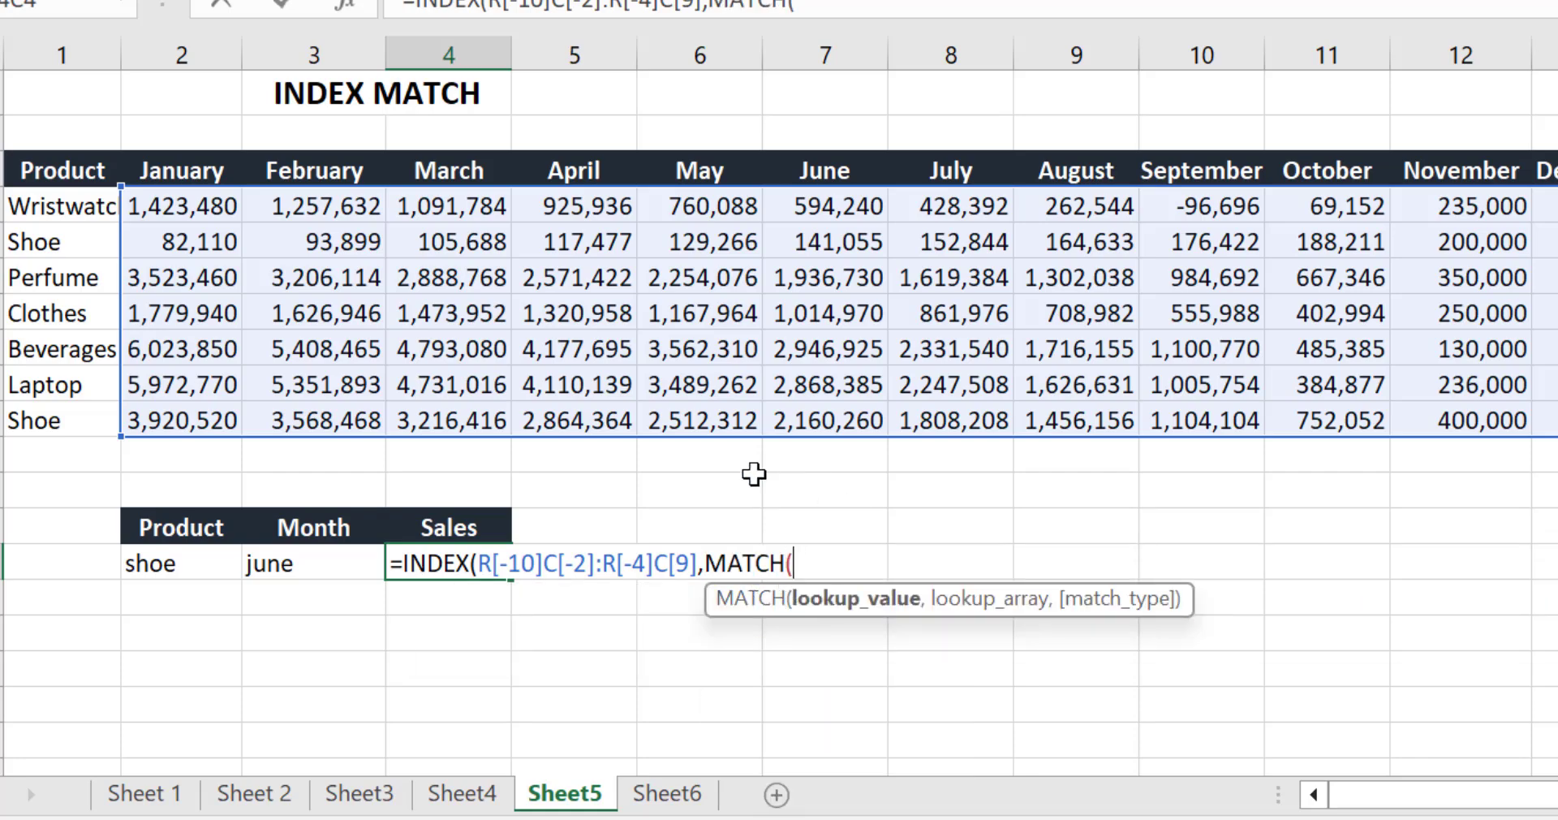
{"action": "left_click", "coordinate": [176, 566]}
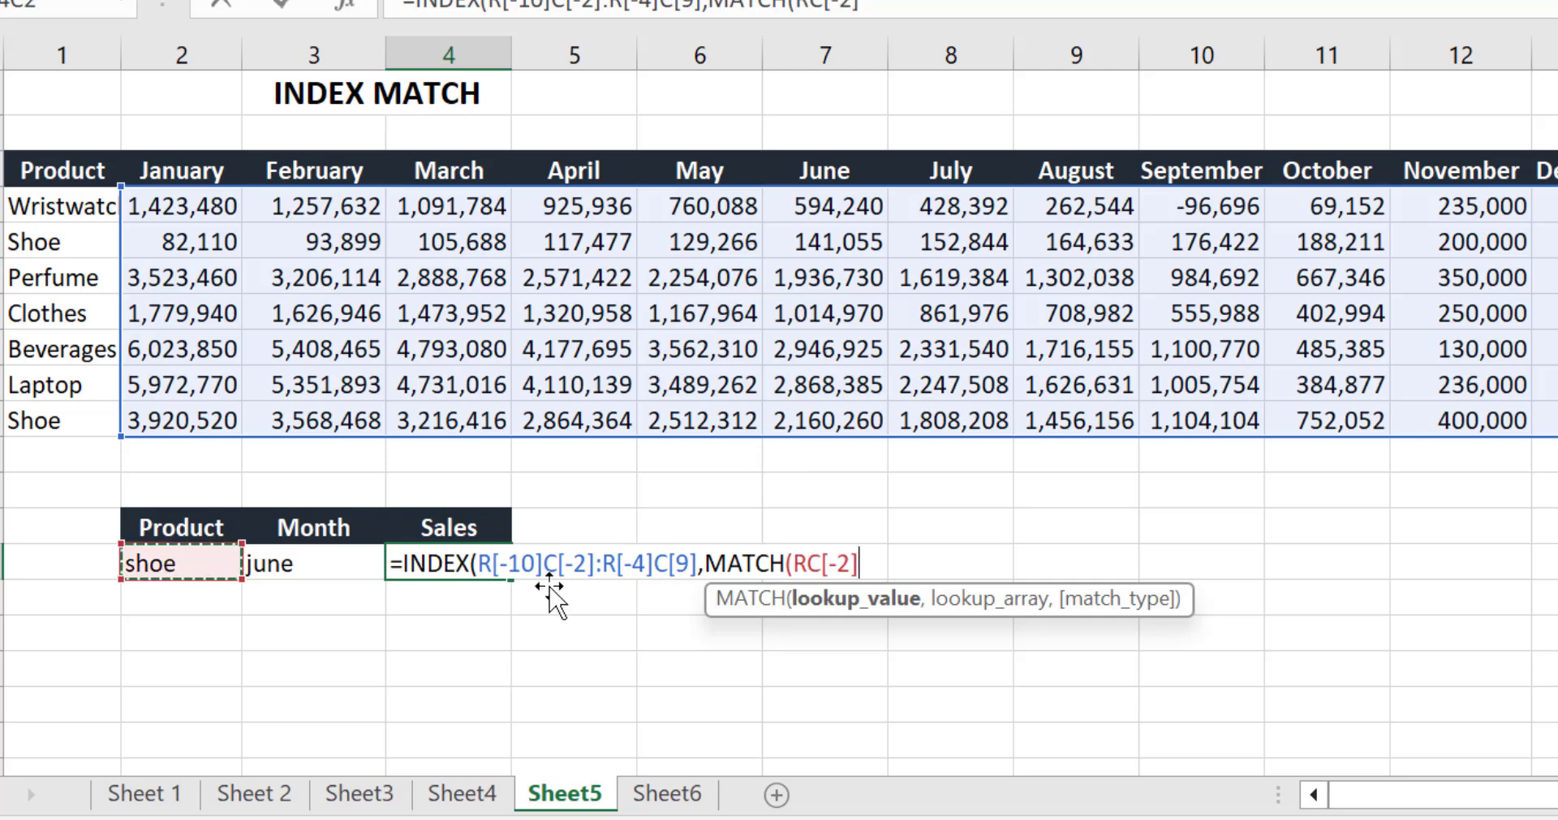
{"action": "type", "text": ","}
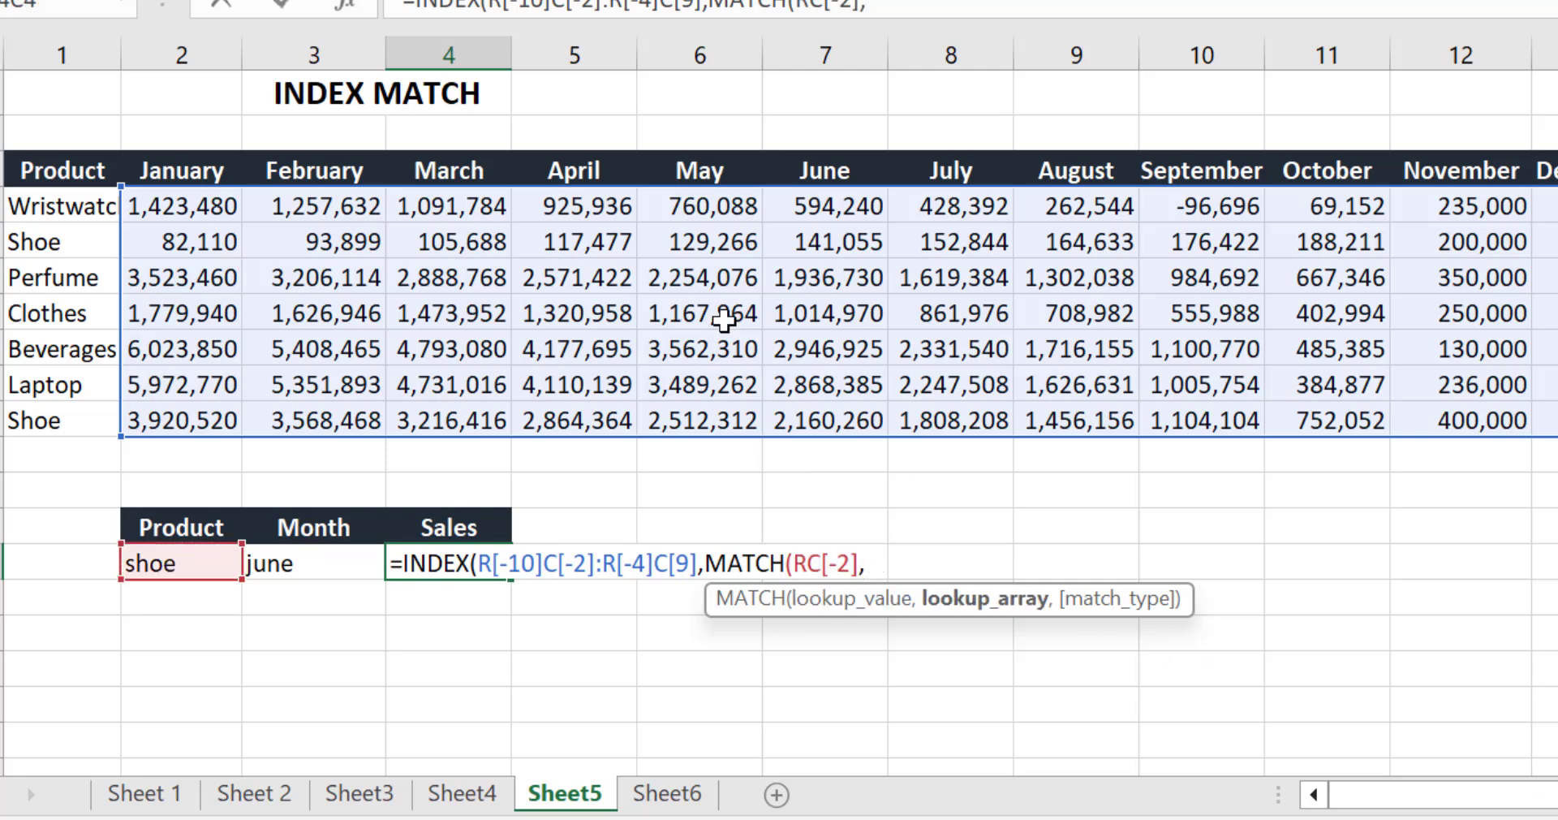
{"action": "left_click", "coordinate": [59, 218]}
{"action": "left_click_drag", "start_coordinate": [59, 219], "coordinate": [84, 416]}
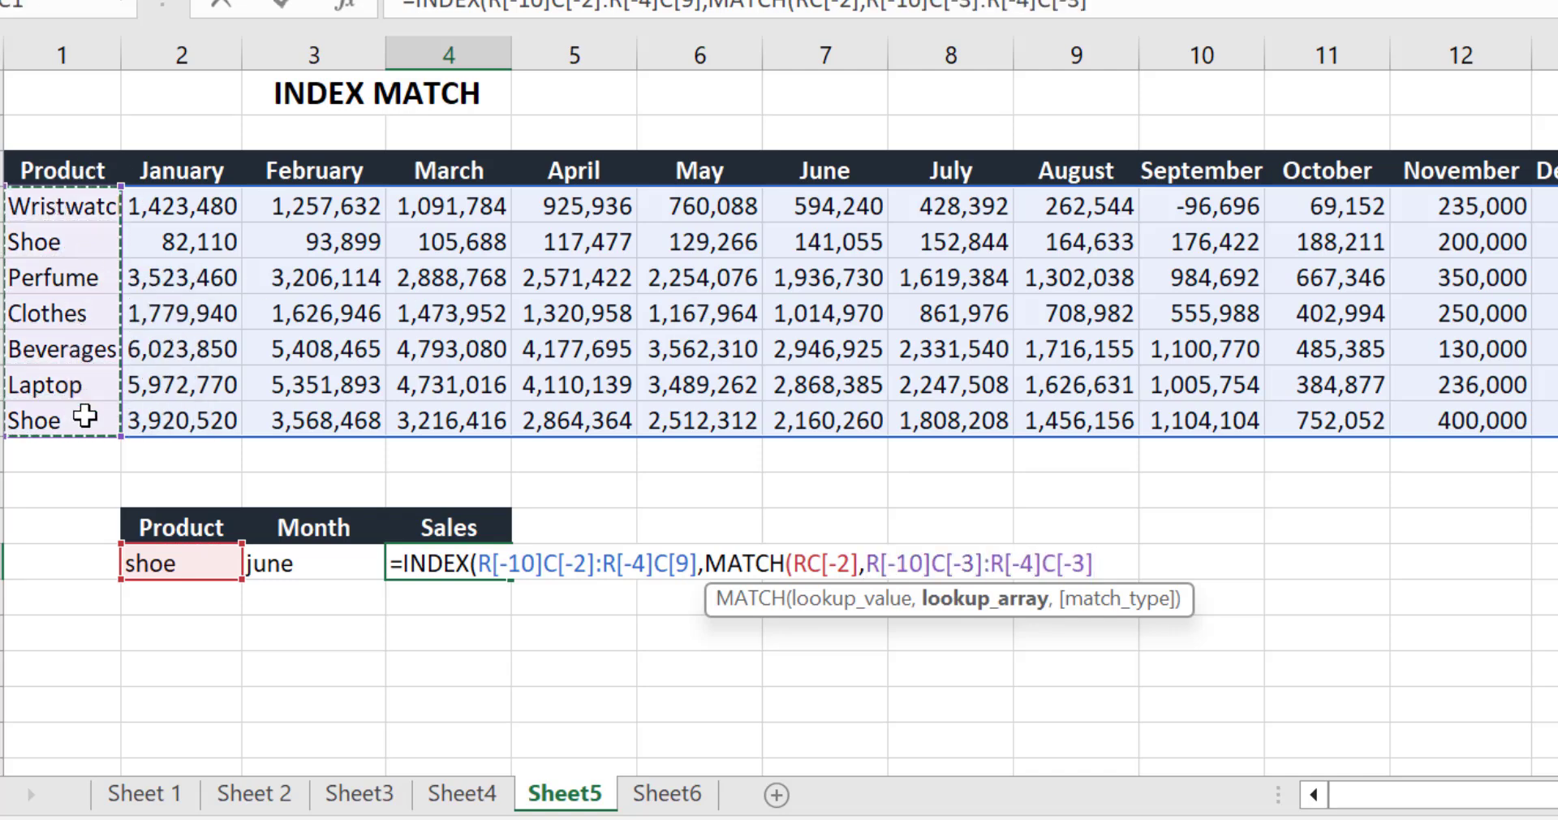
{"action": "type", "text": ","}
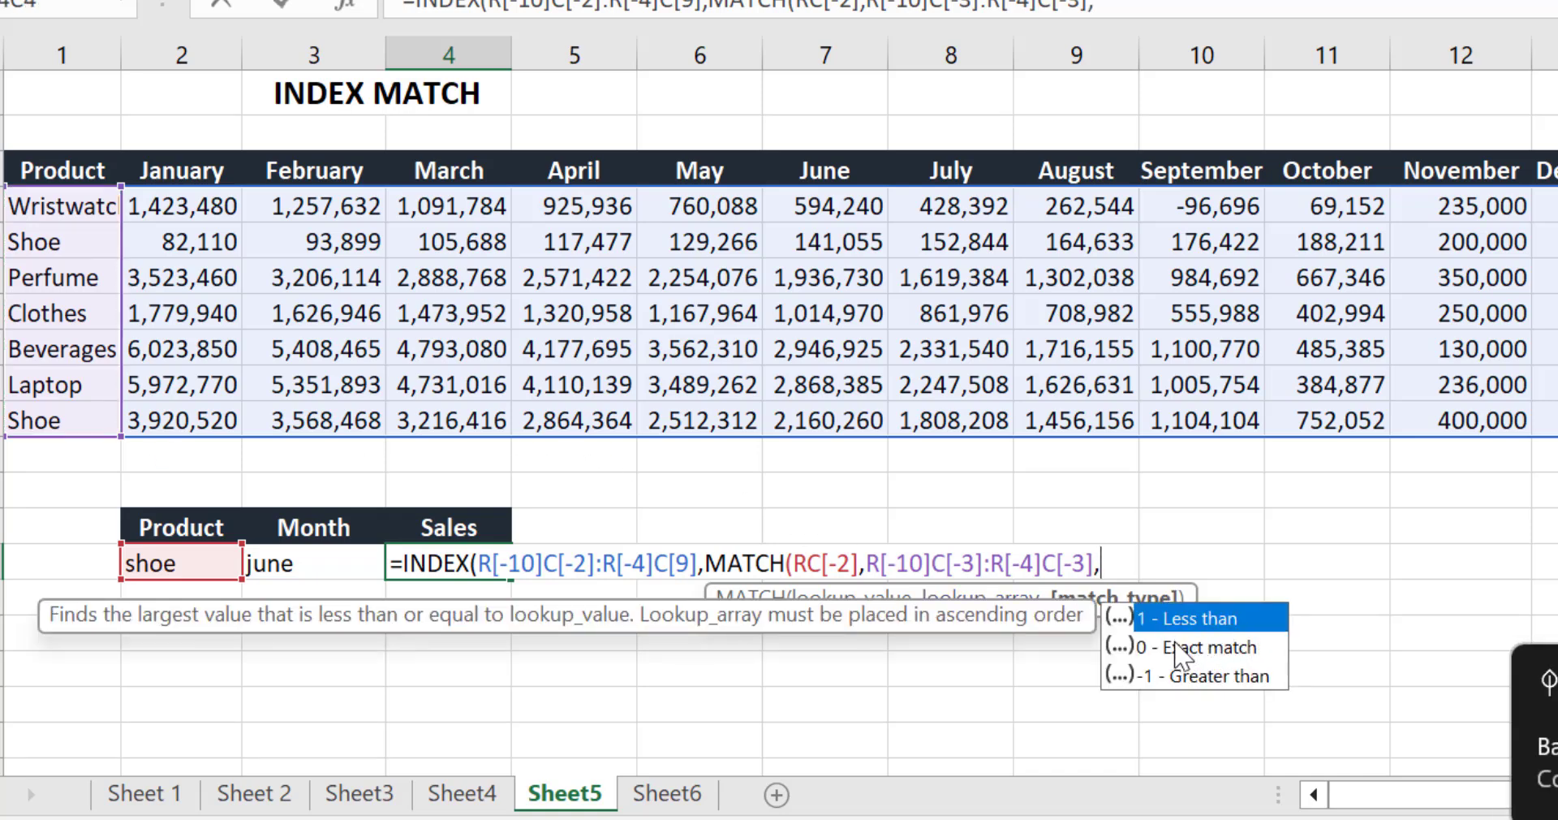
{"action": "left_click", "coordinate": [1183, 648]}
{"action": "double_click", "coordinate": [1178, 649]}
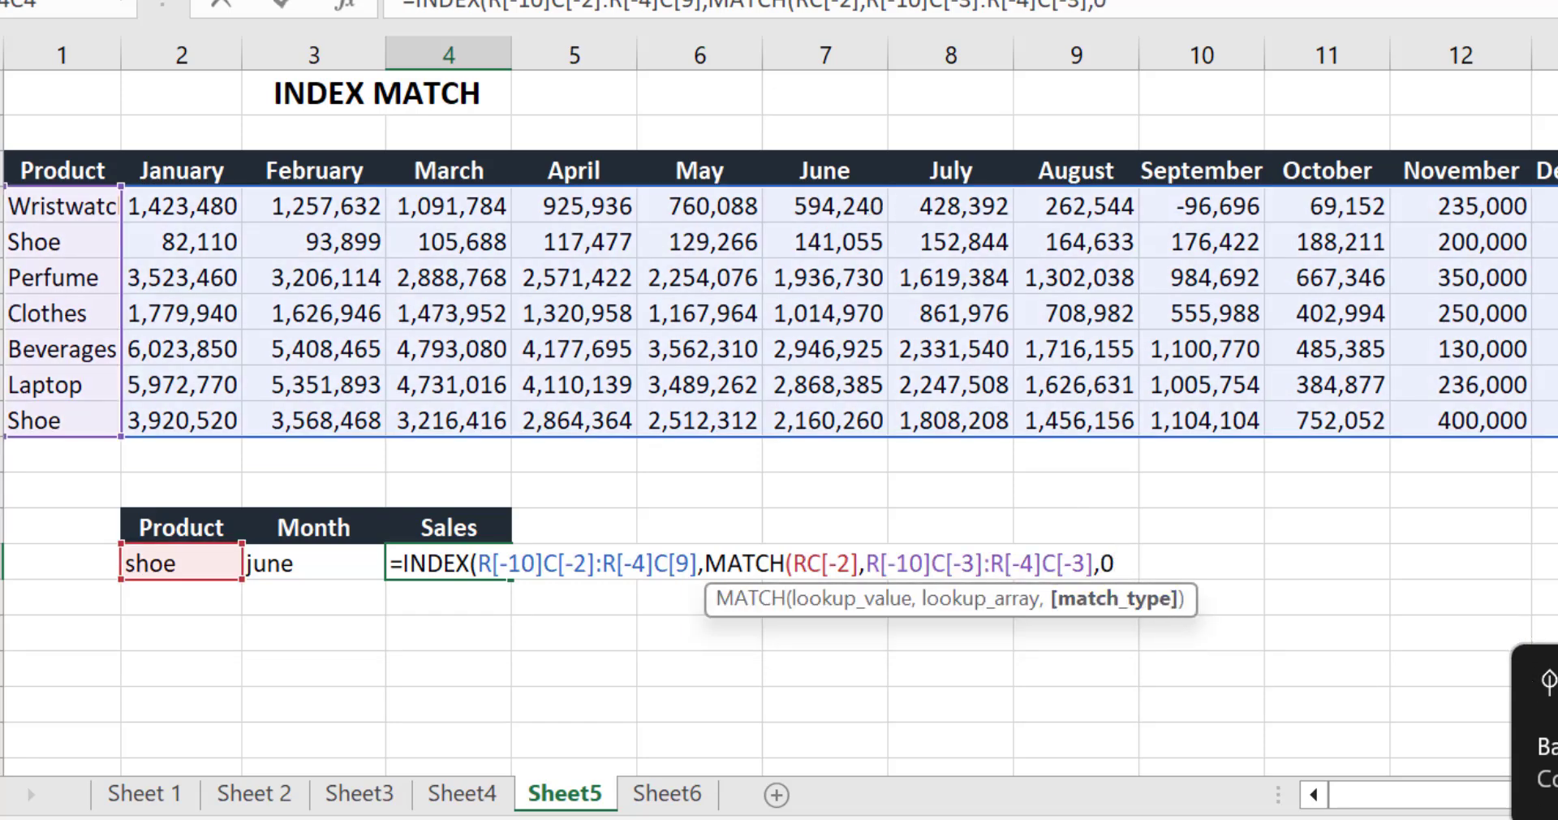
{"action": "type", "text": ")"}
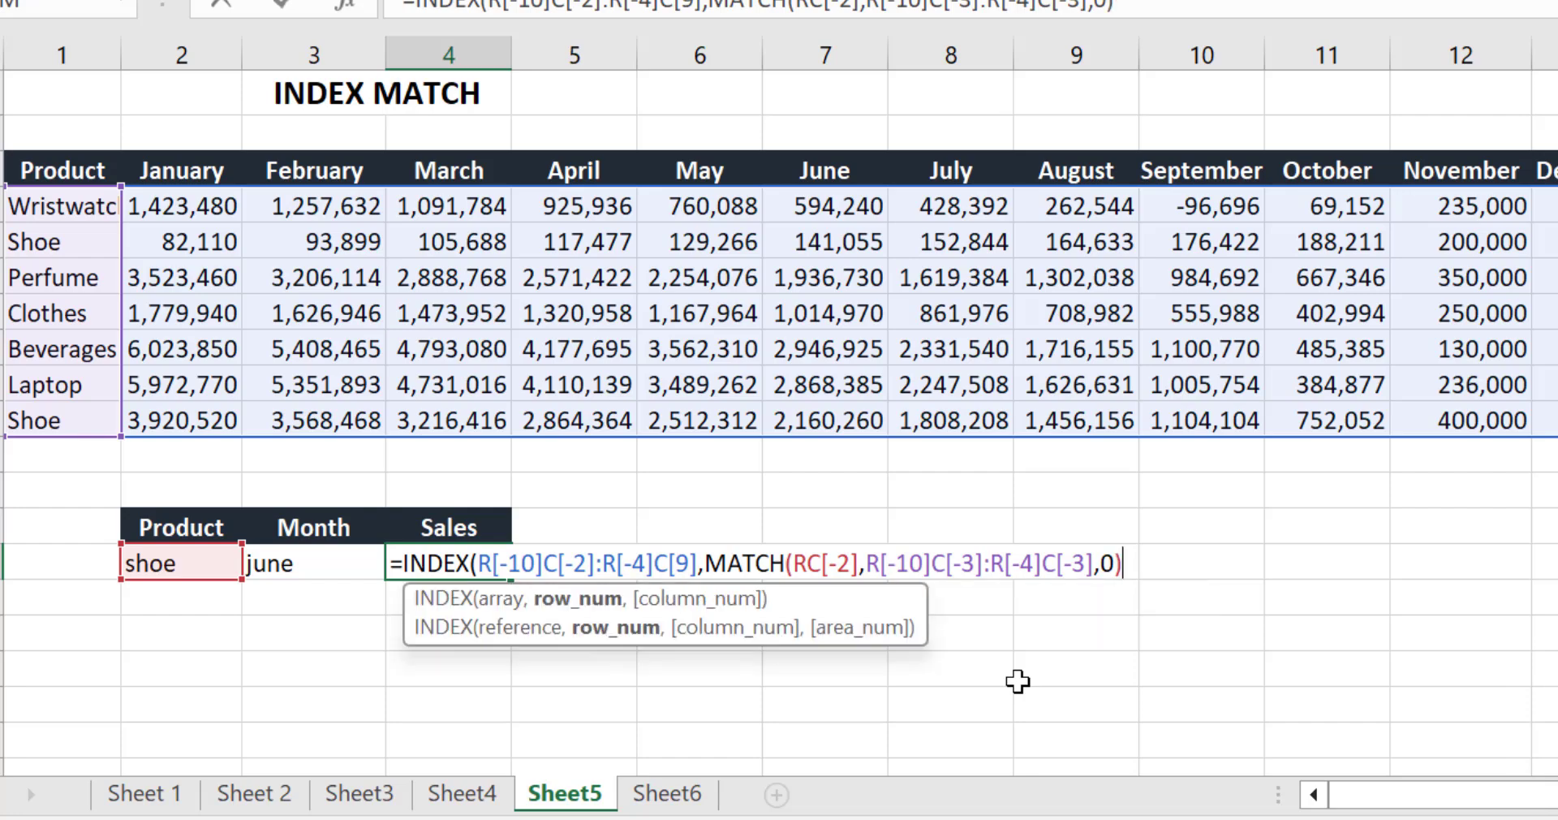
- Complete the formula with a MATCH column number finding the lookup Month cell in the month headers, exact match (0), and check it against June
{"action": "type", "text": ","}
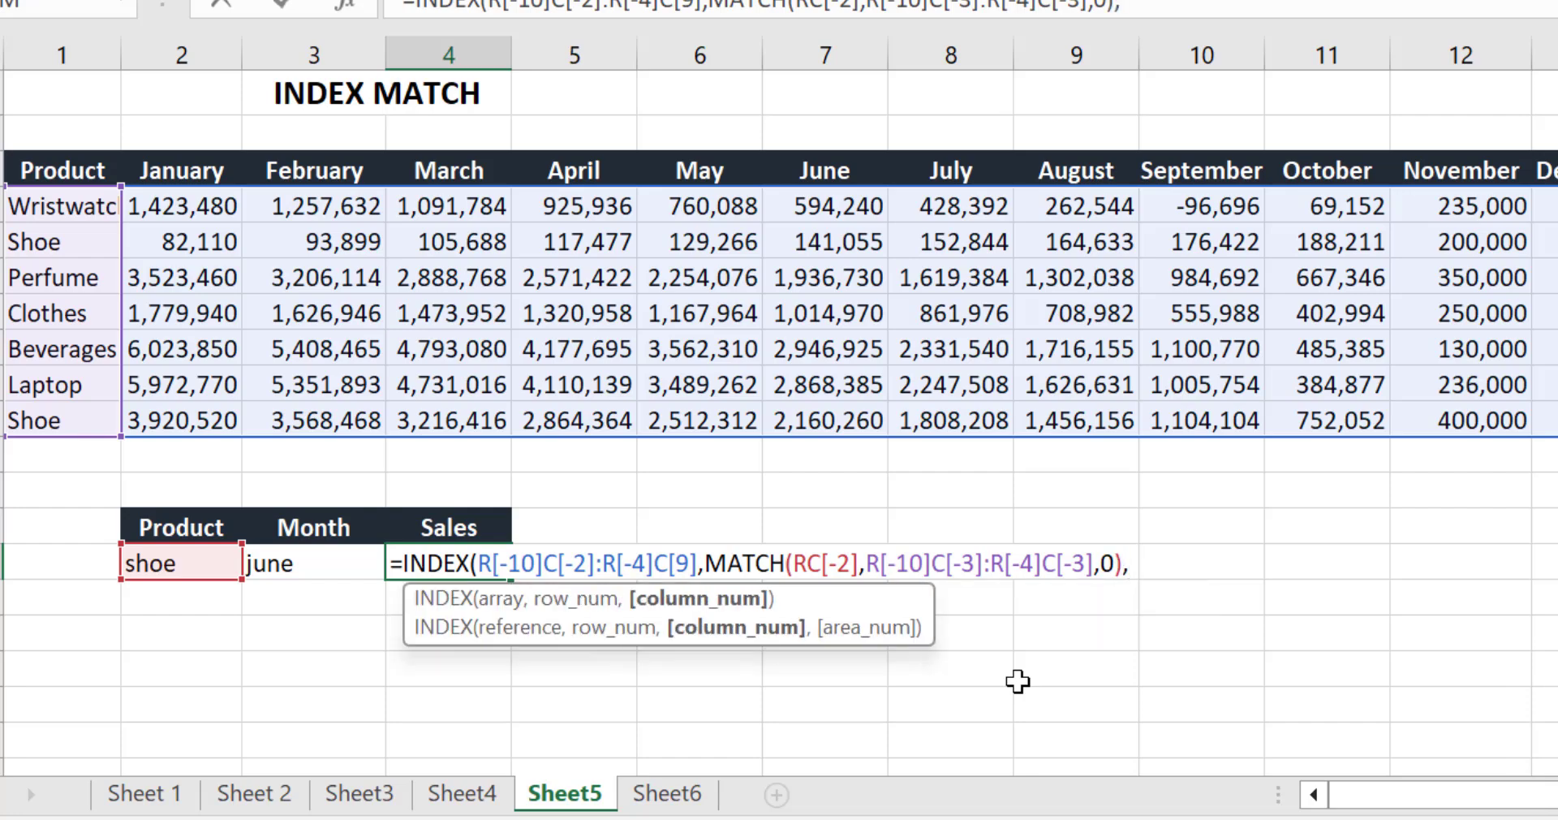
{"action": "type", "text": "mat"}
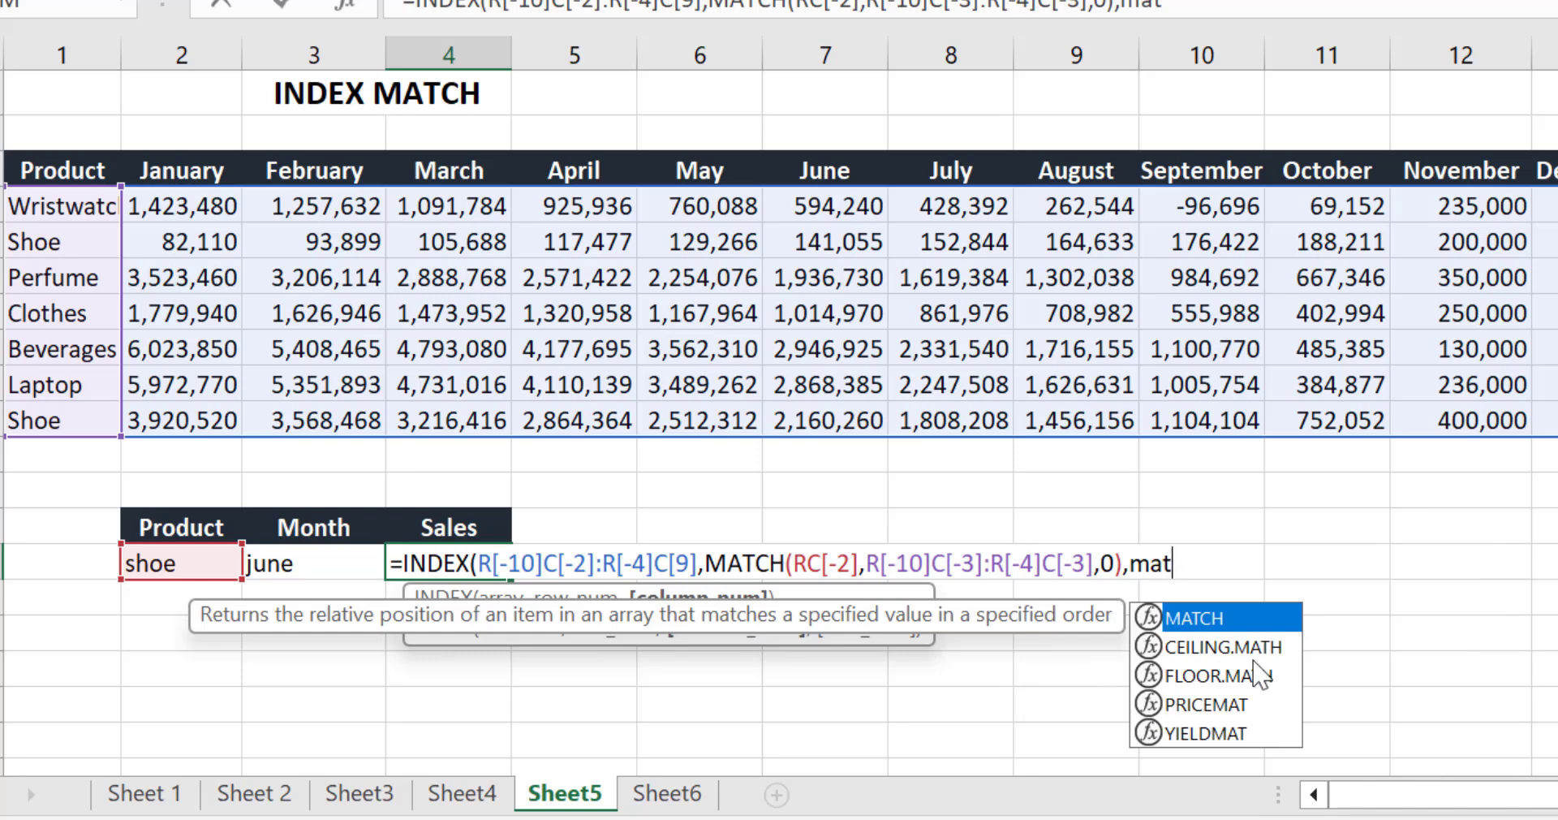
{"action": "double_click", "coordinate": [1199, 620]}
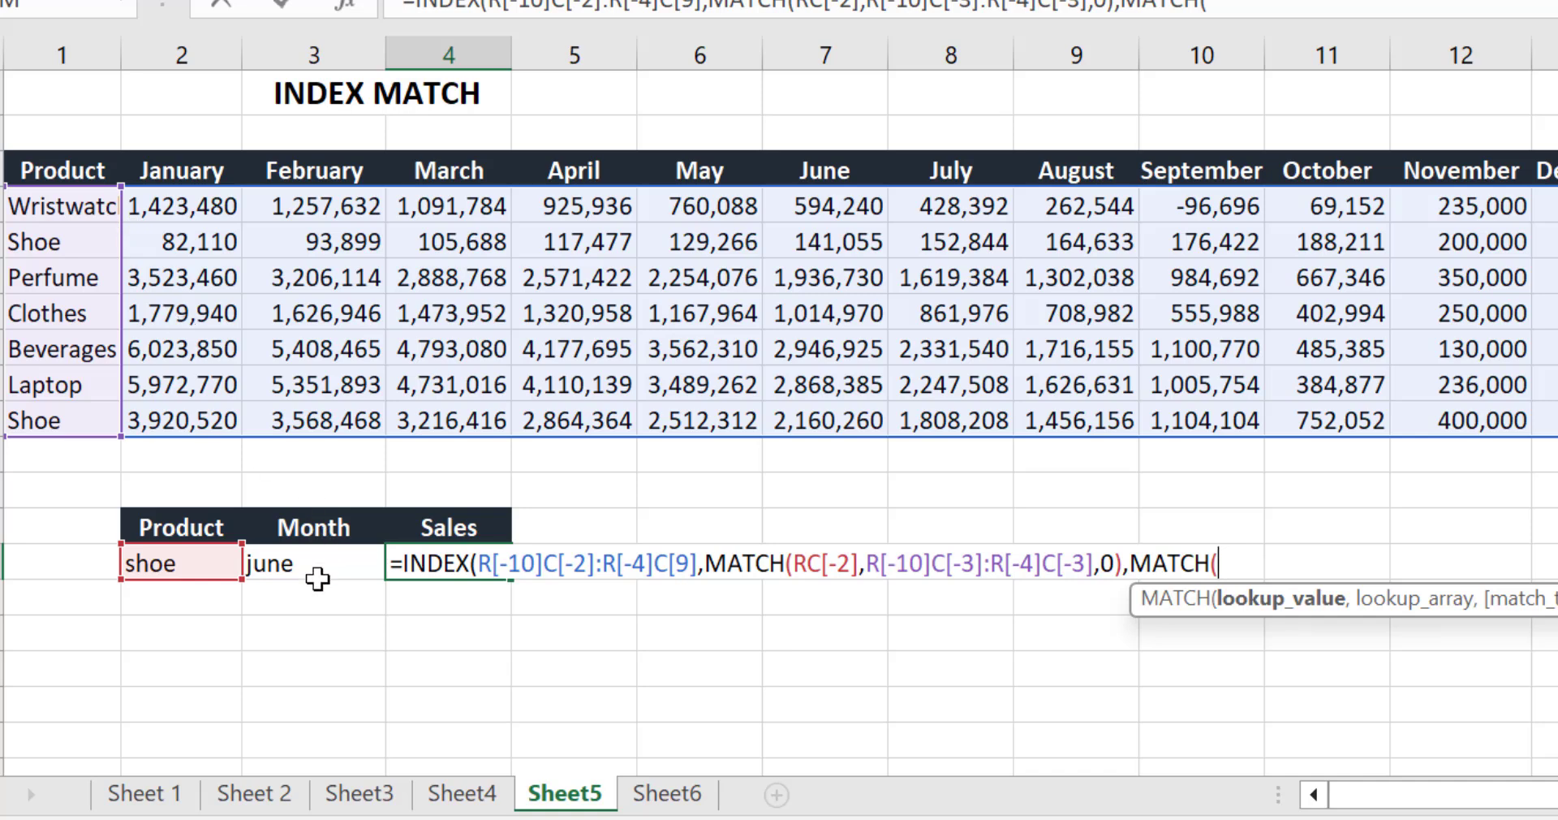
{"action": "left_click", "coordinate": [302, 565]}
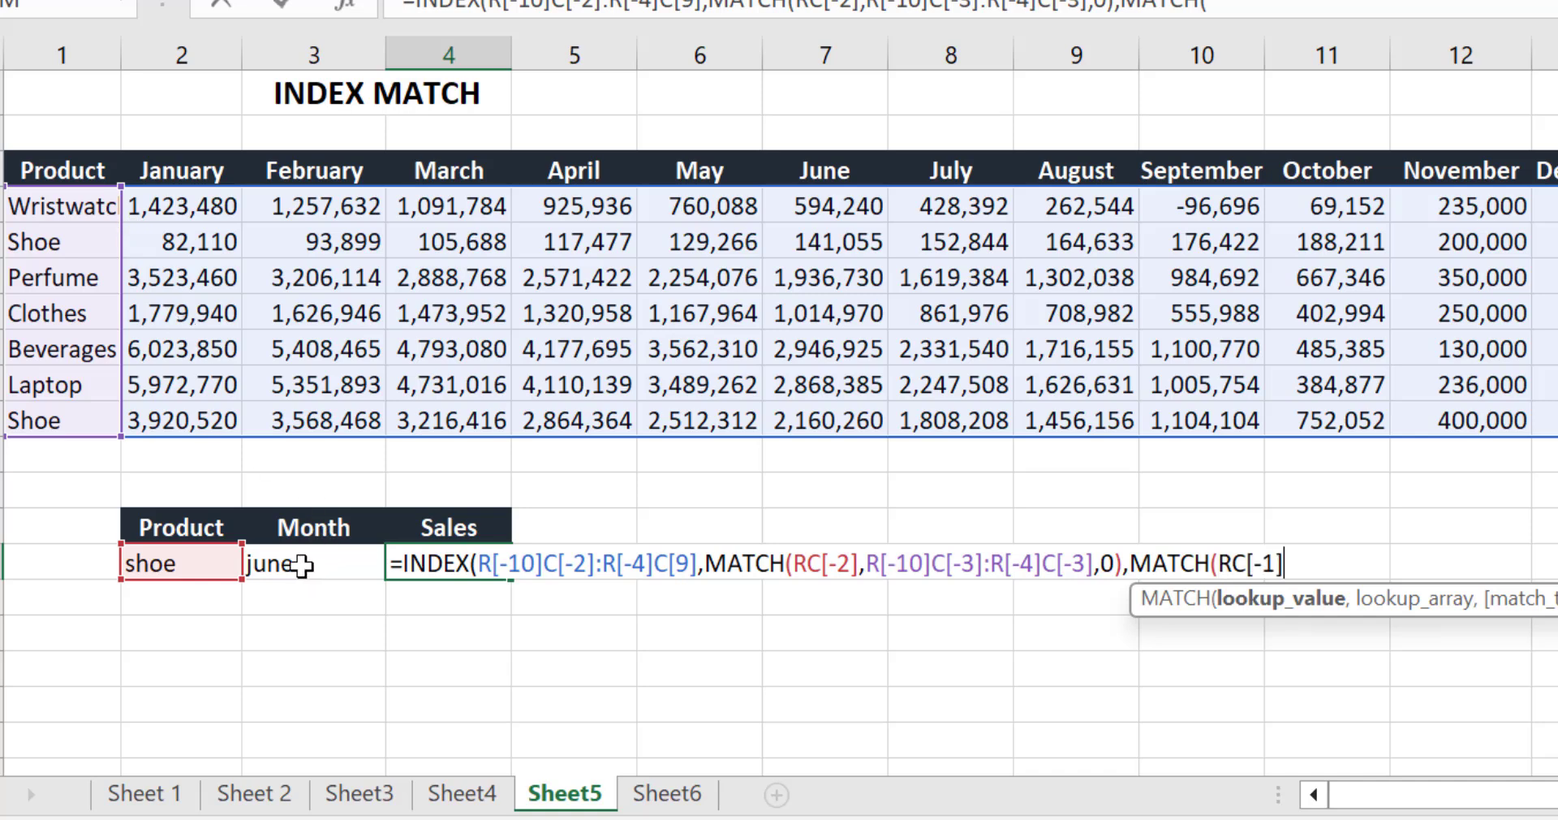
{"action": "type", "text": ","}
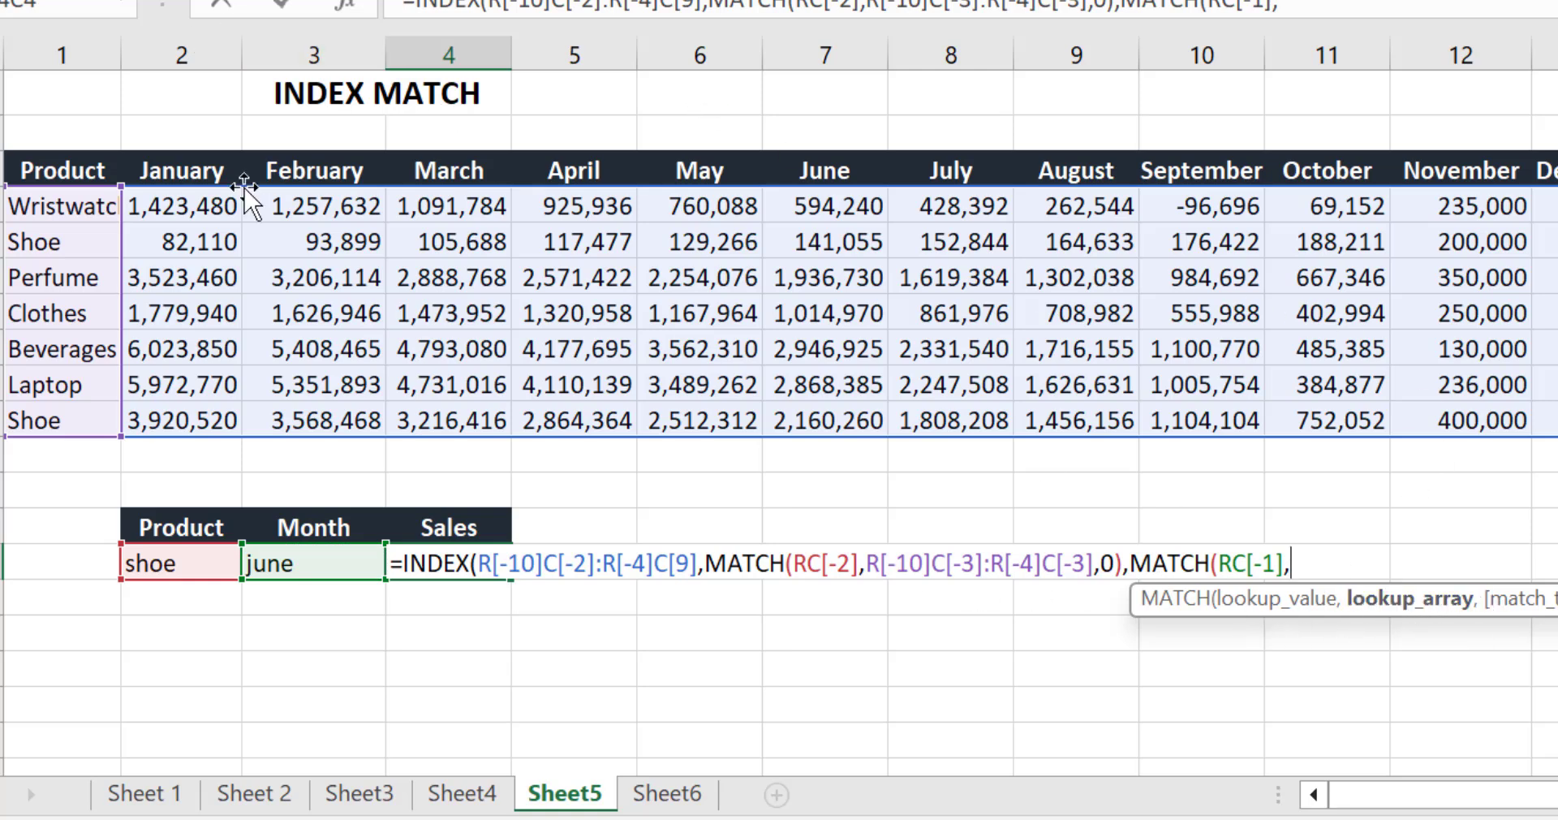
{"action": "left_click_drag", "start_coordinate": [181, 165], "coordinate": [1547, 171]}
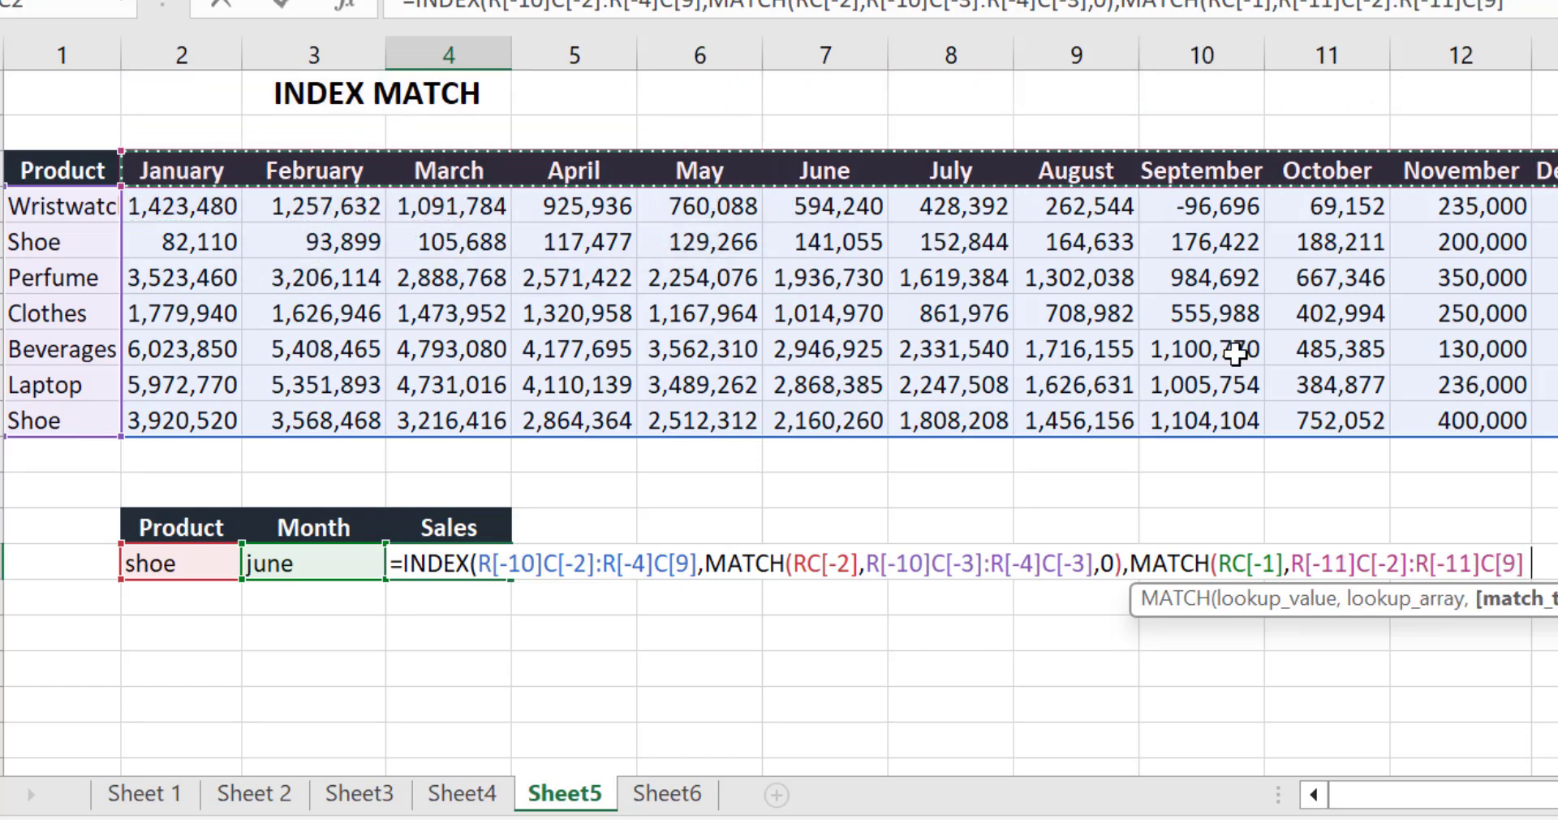
{"action": "type", "text": ","}
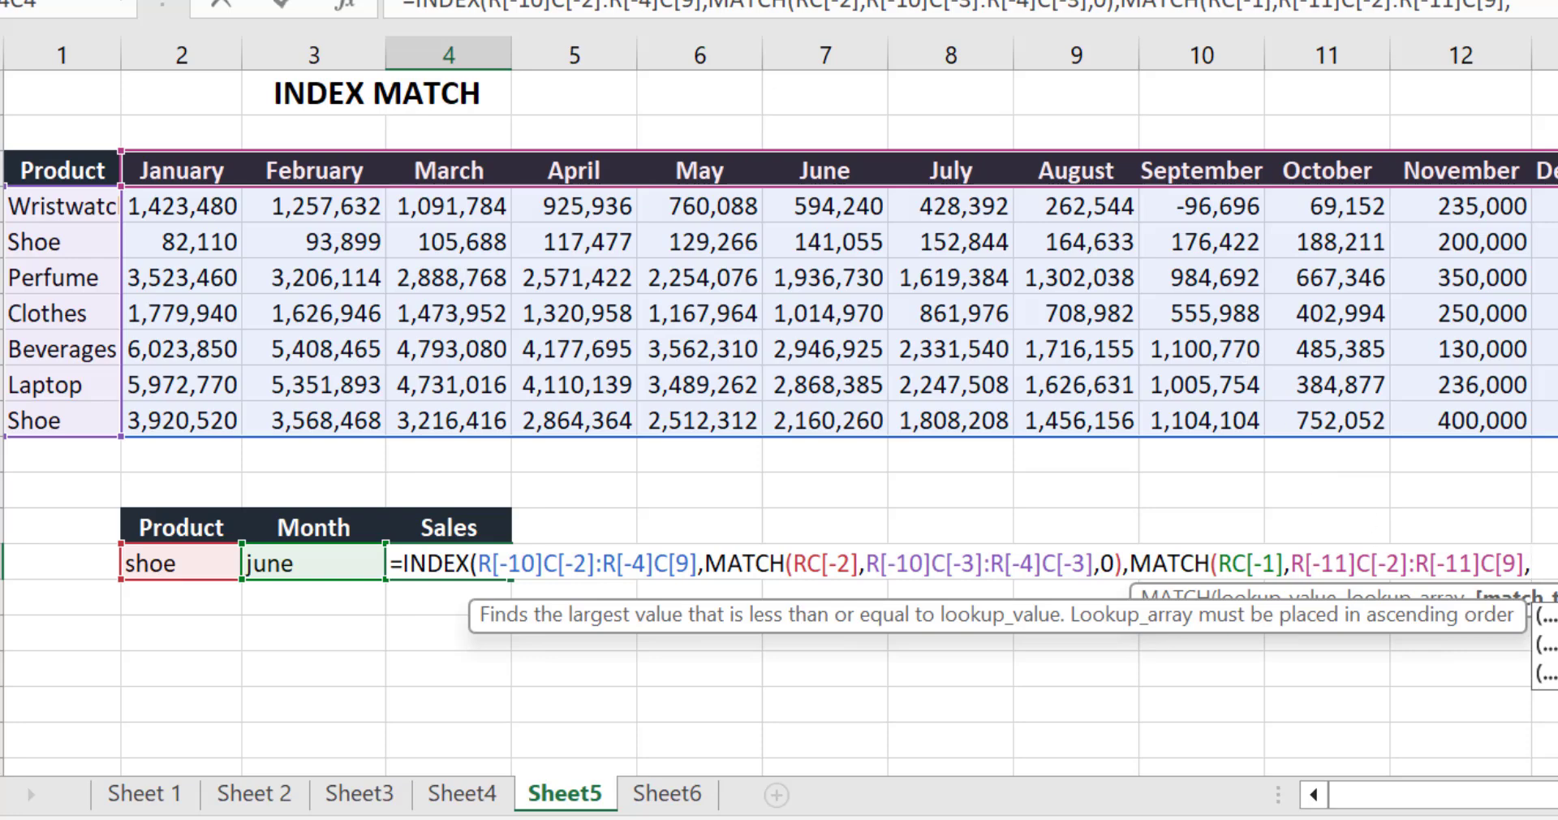
{"action": "type", "text": "0"}
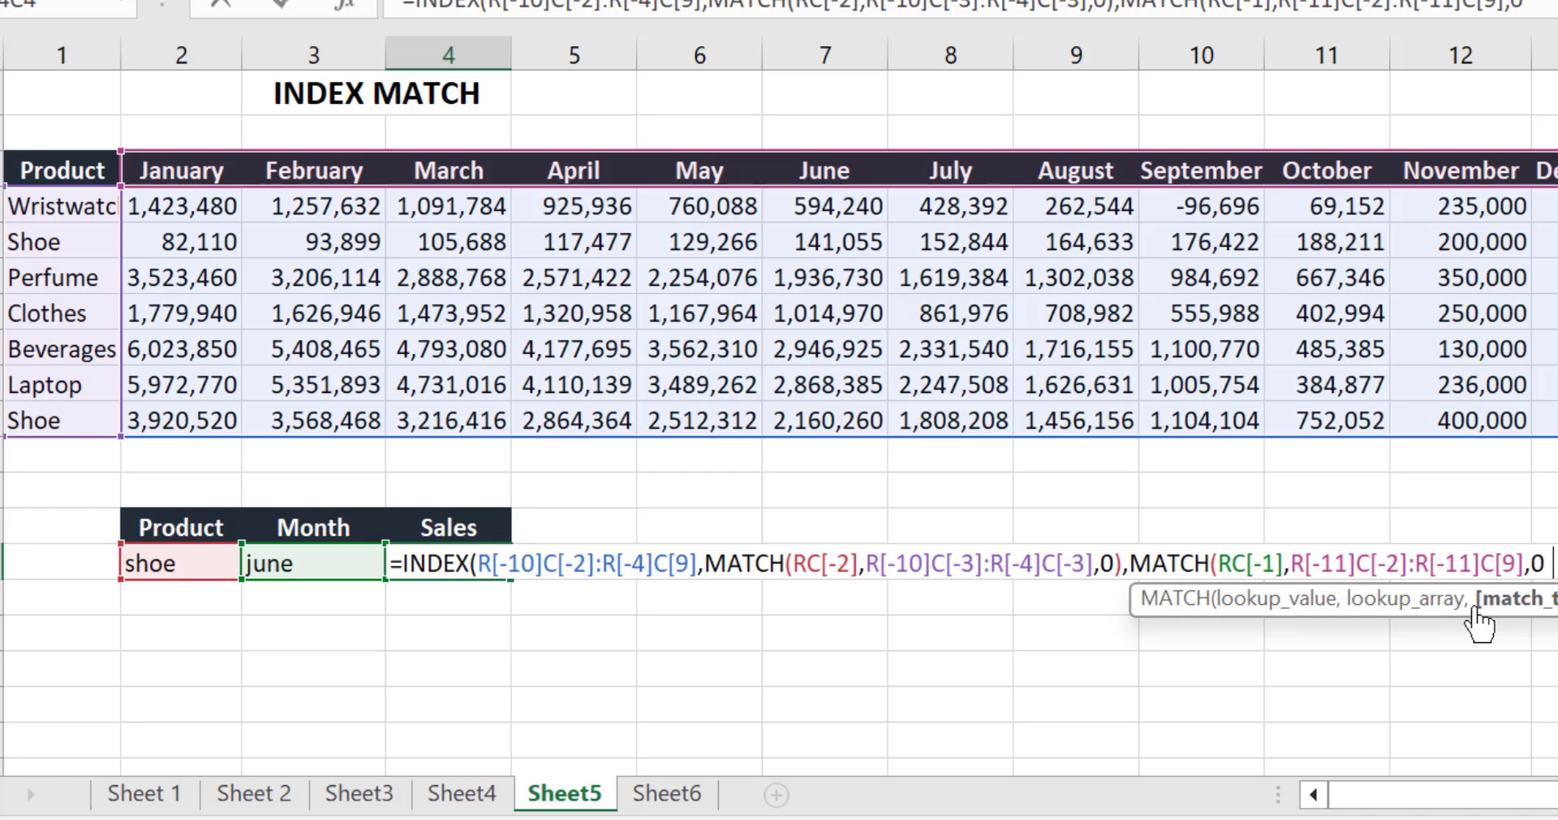
{"action": "type", "text": ")"}
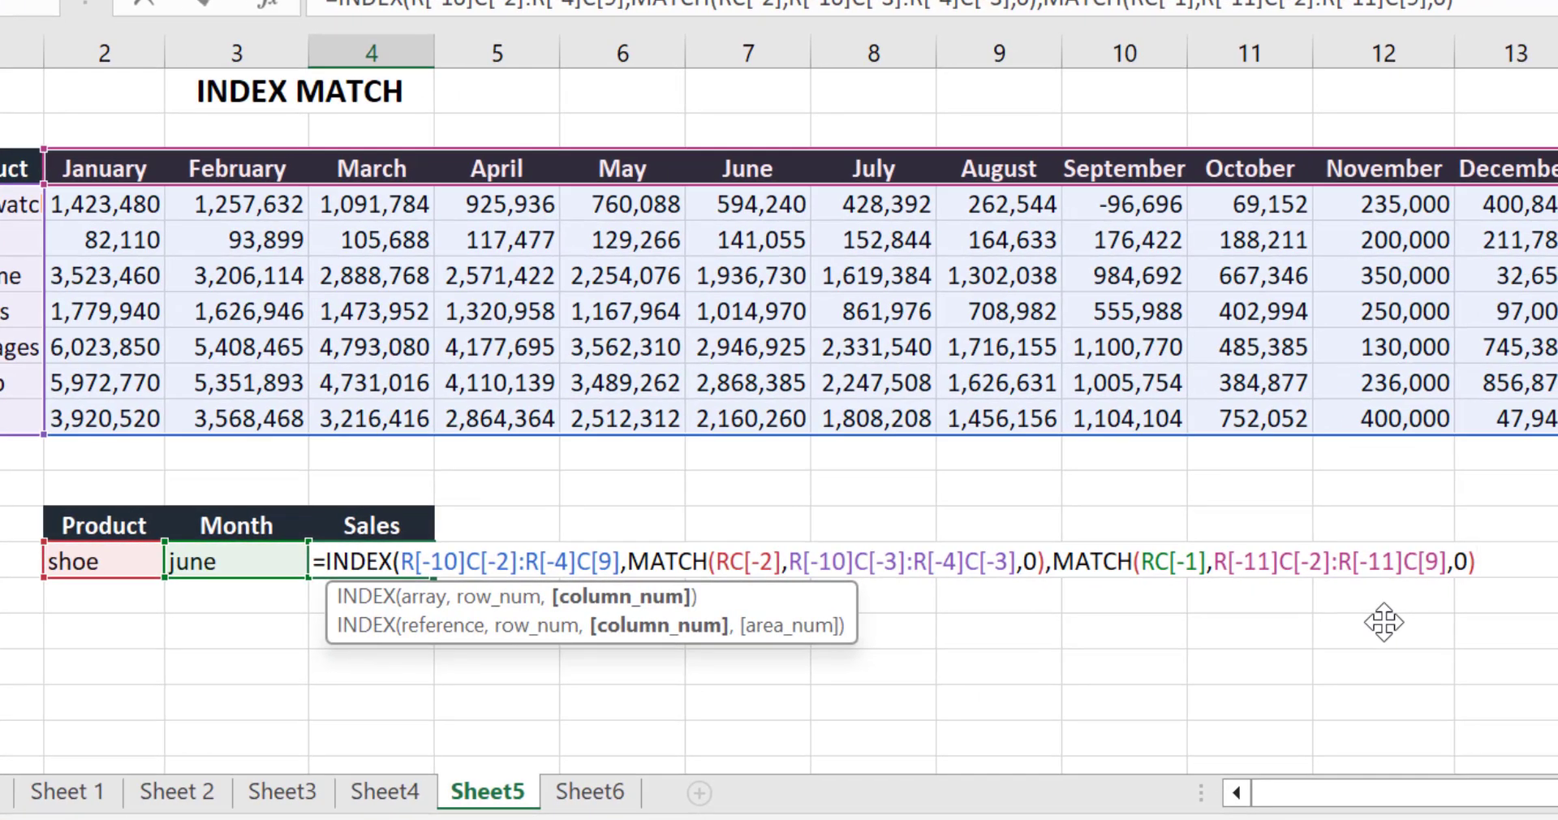
{"action": "type", "text": ")"}
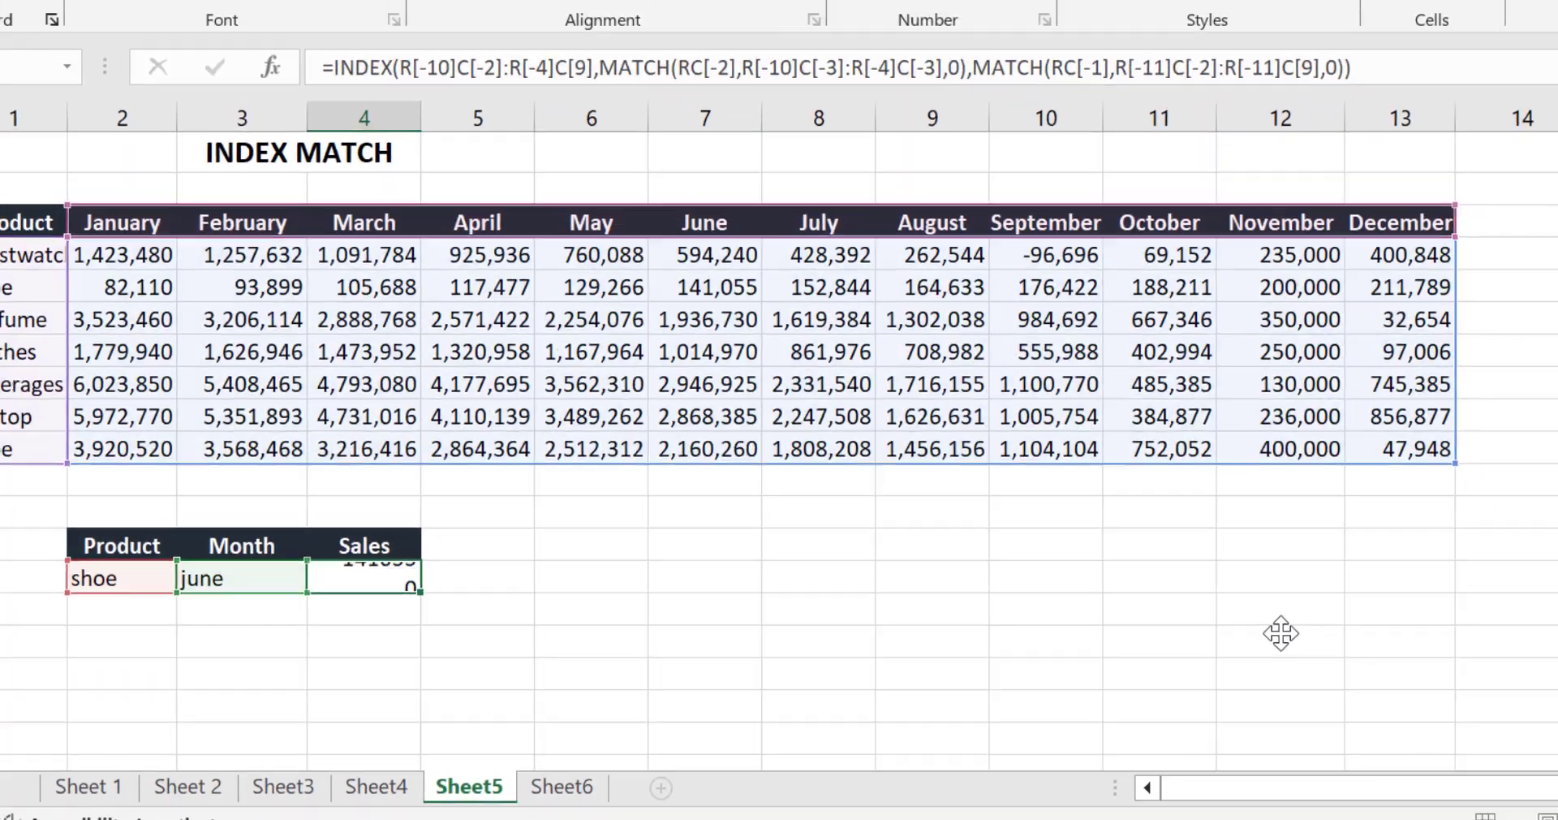
{"action": "key", "text": "Return"}
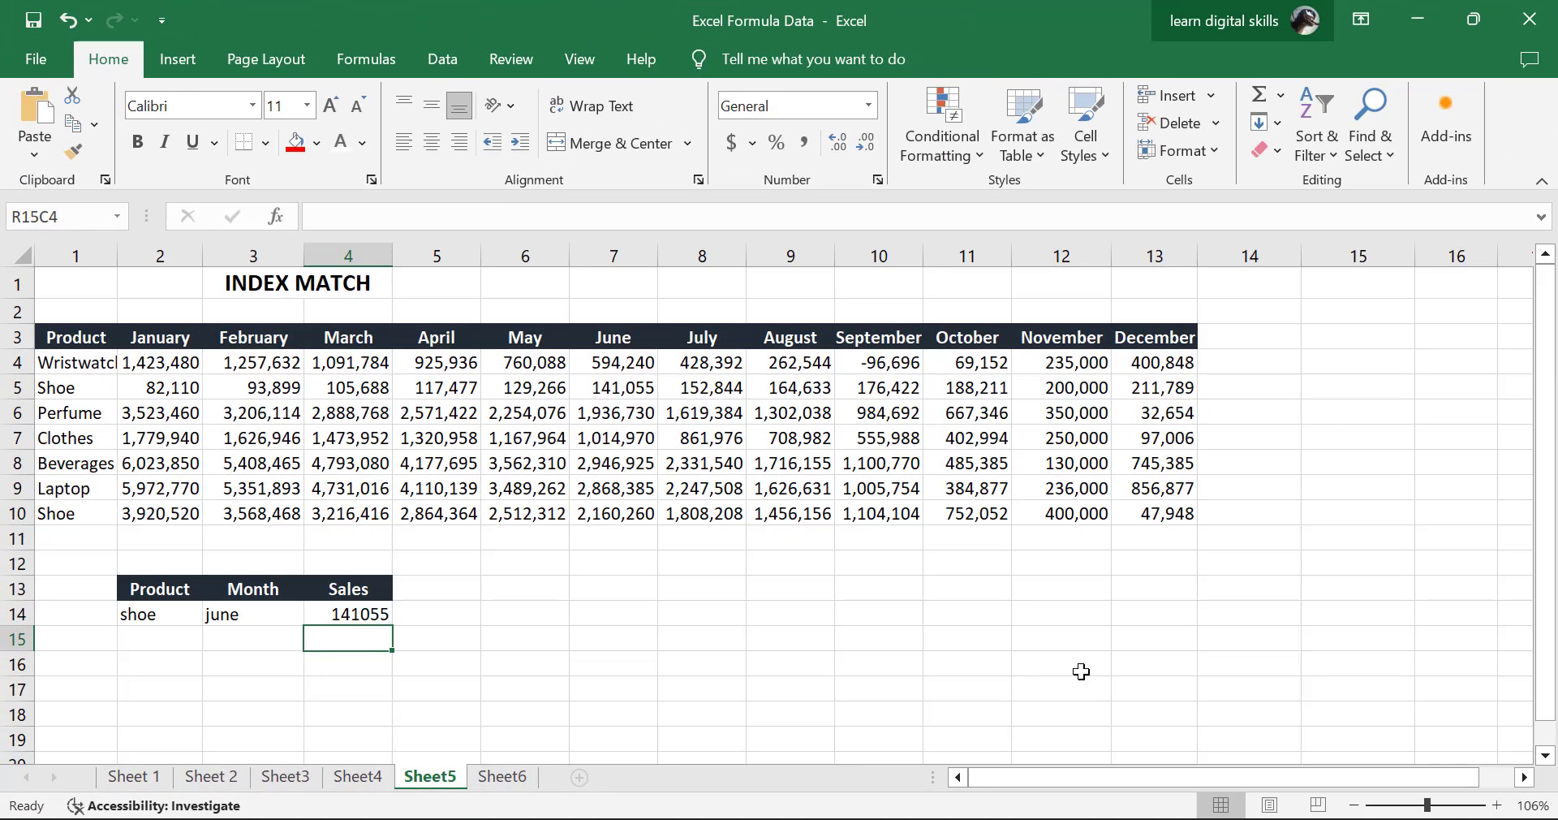
{"action": "left_click", "coordinate": [368, 614]}
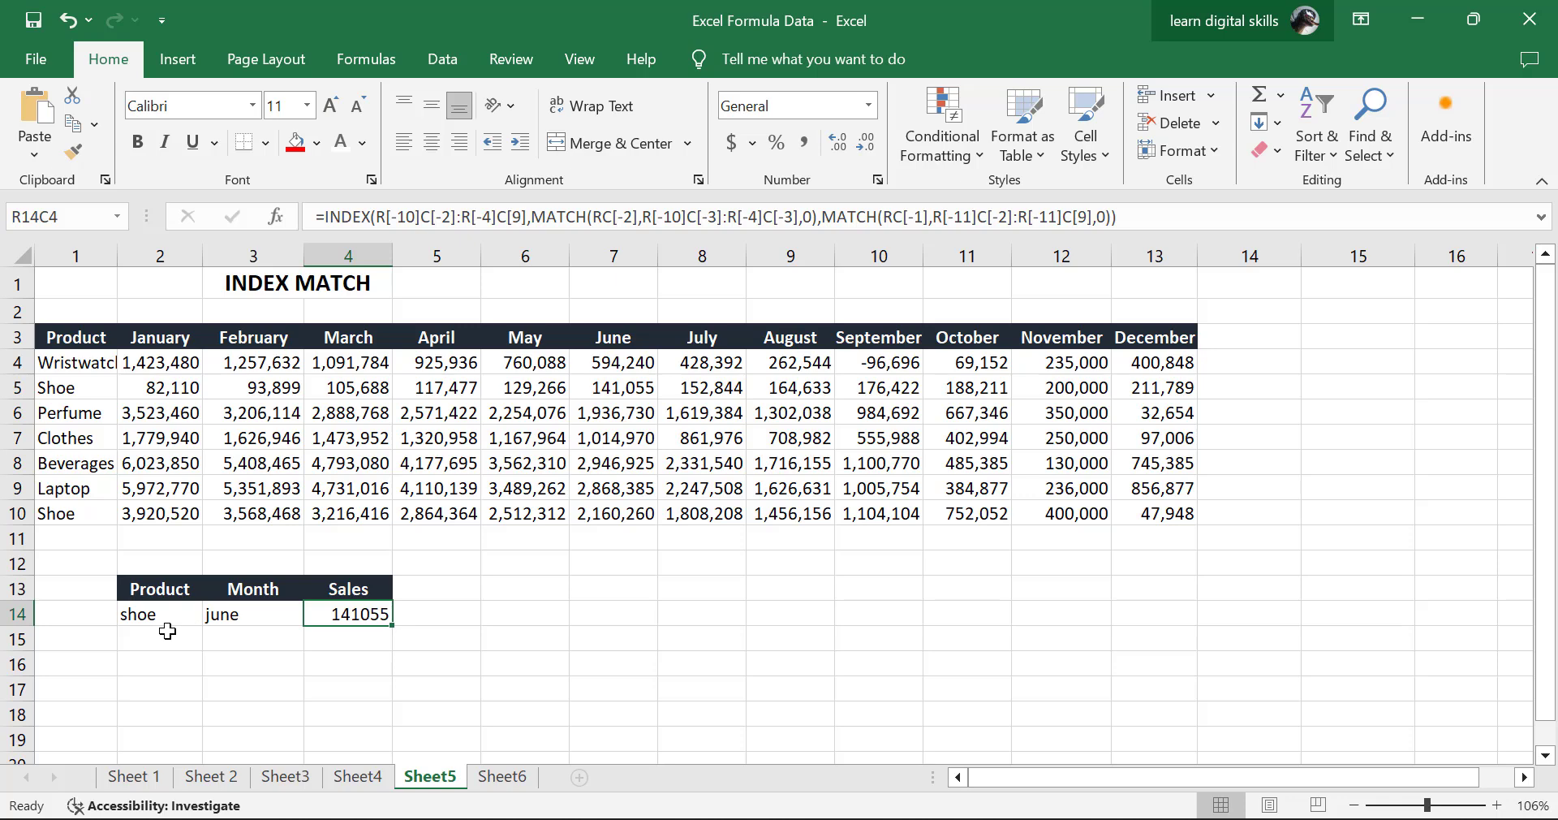
{"action": "left_click", "coordinate": [627, 336]}
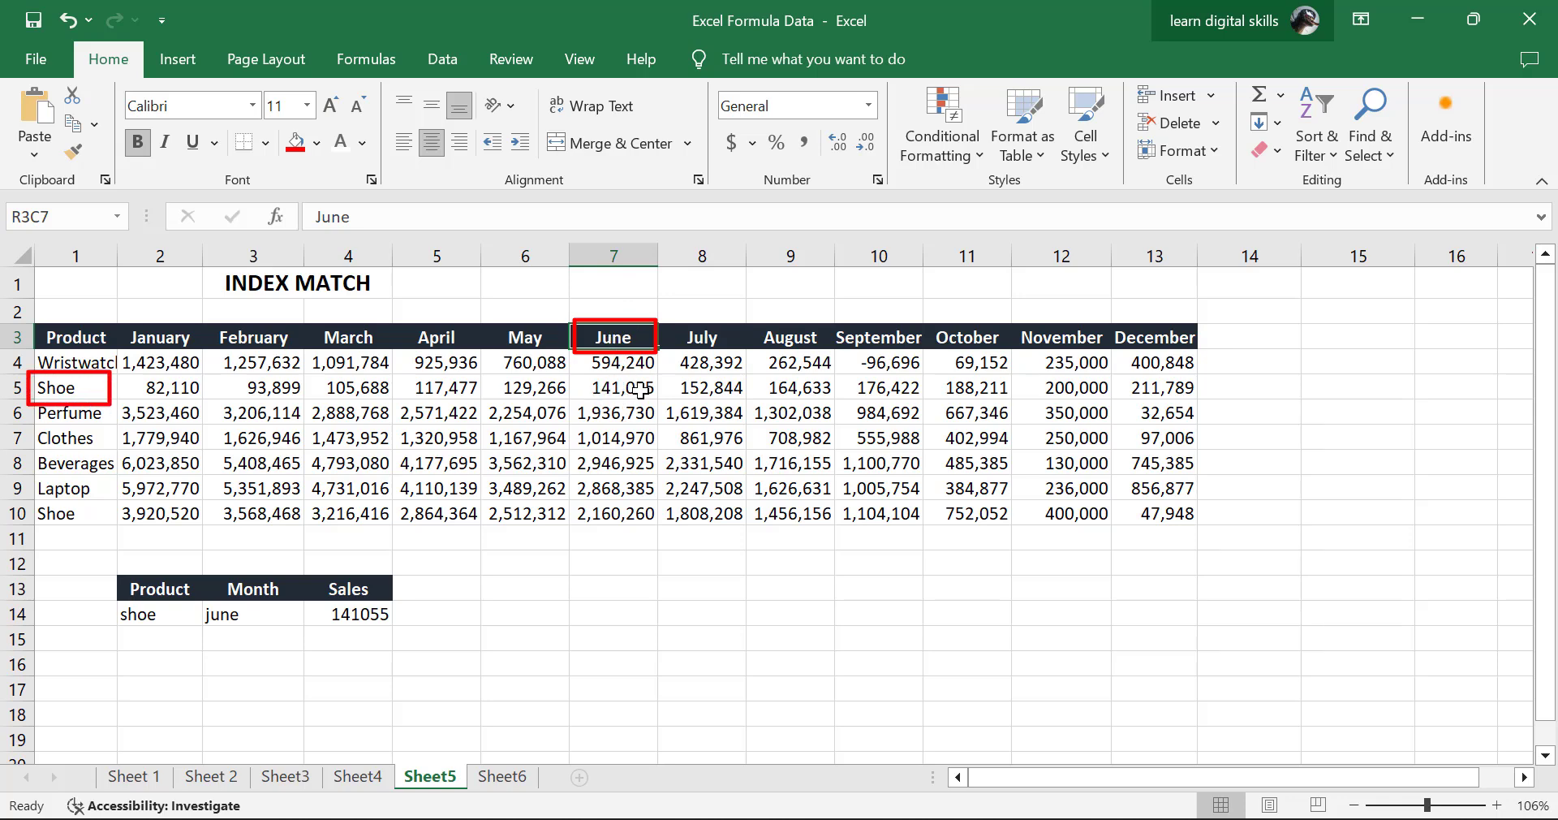
- Change the month in the lookup table to December
{"action": "left_click", "coordinate": [266, 620]}
{"action": "double_click", "coordinate": [259, 619]}
{"action": "left_click_drag", "start_coordinate": [259, 617], "coordinate": [194, 623]}
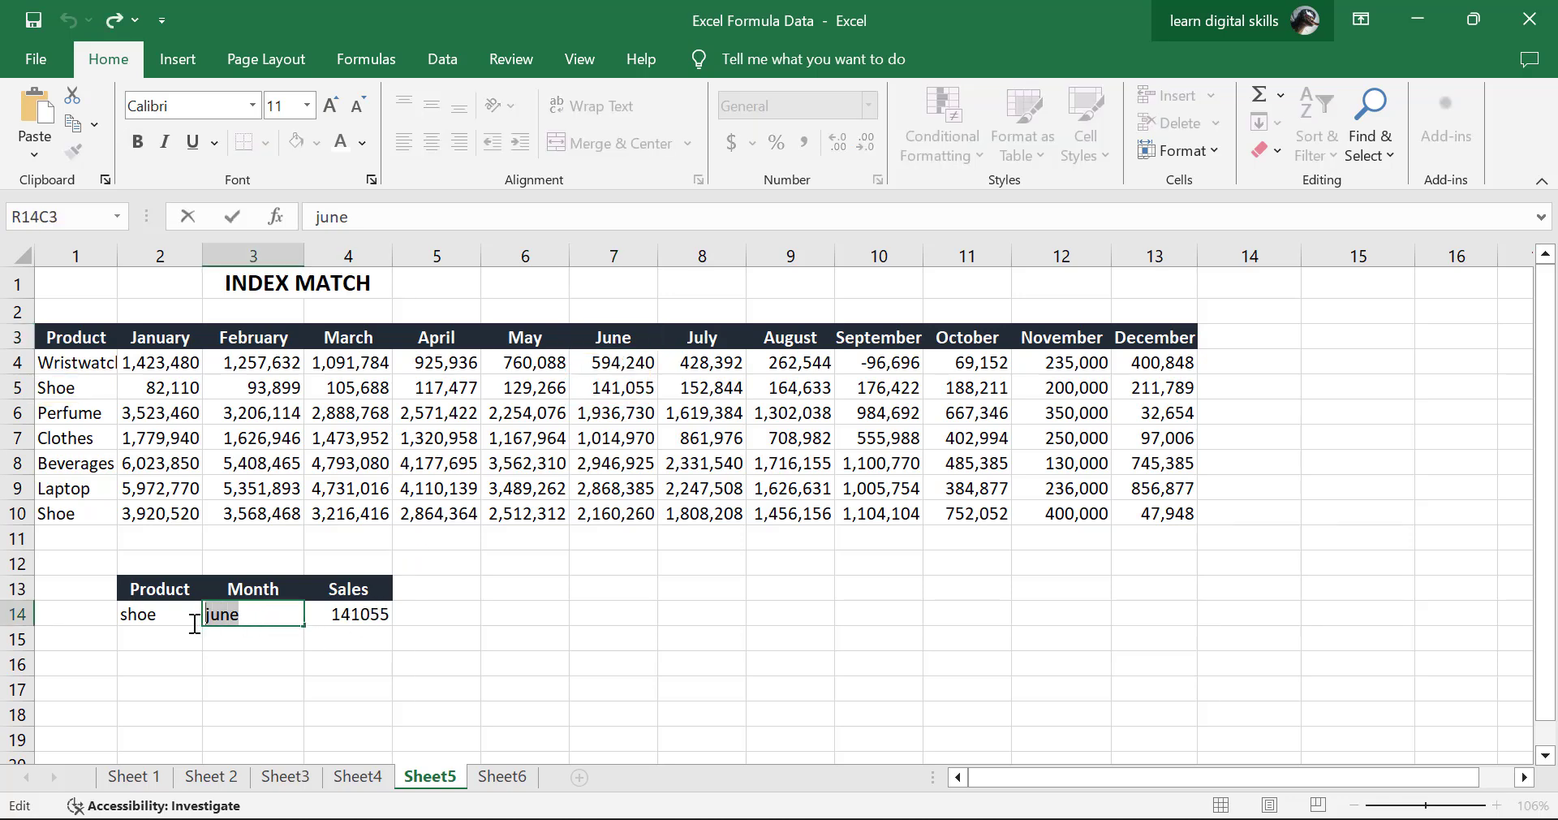
{"action": "type", "text": "December"}
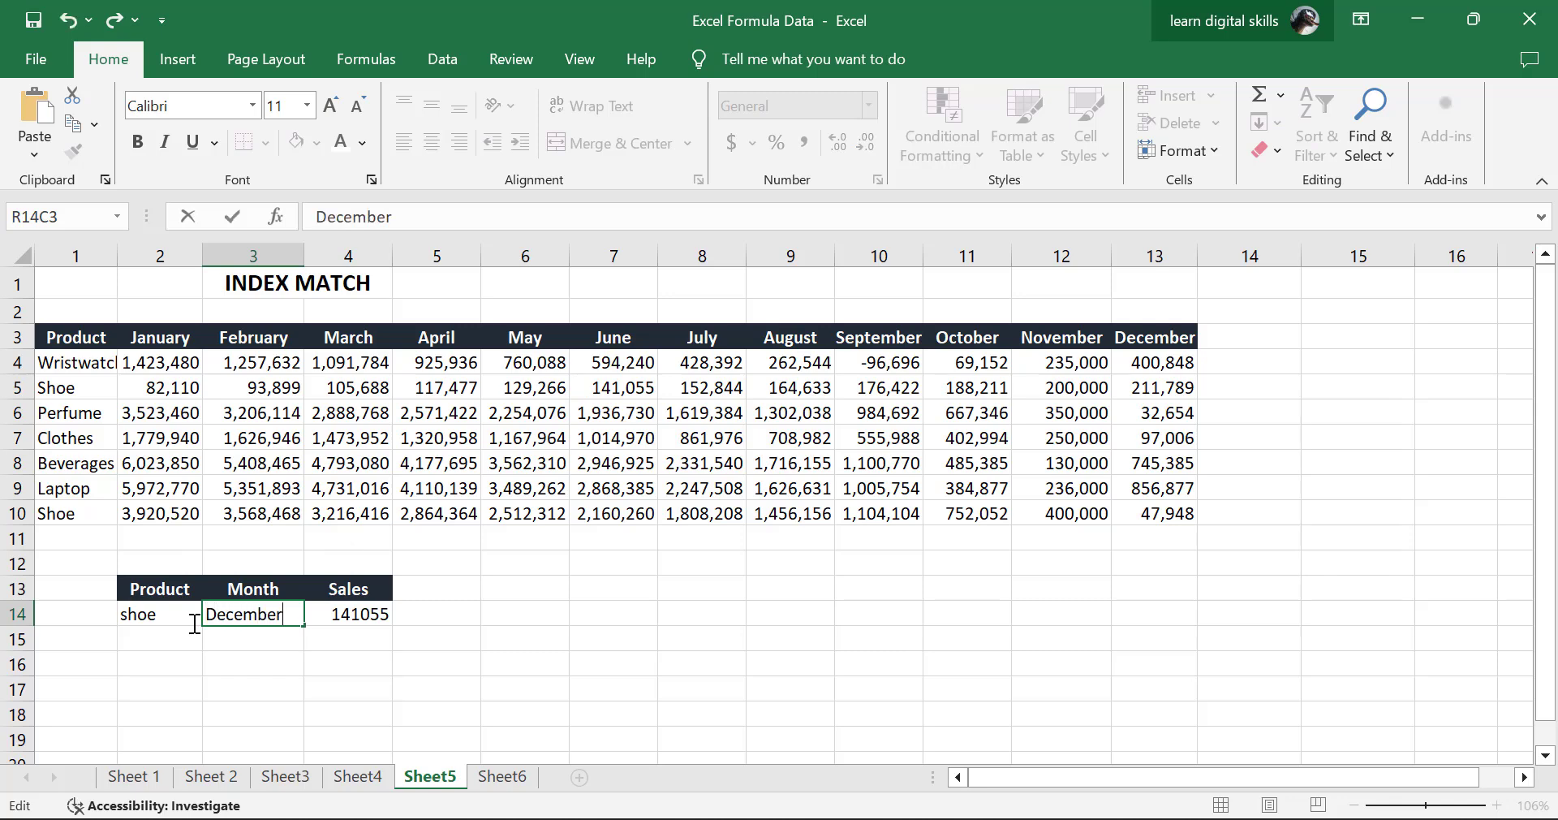
{"action": "left_click", "coordinate": [222, 642]}
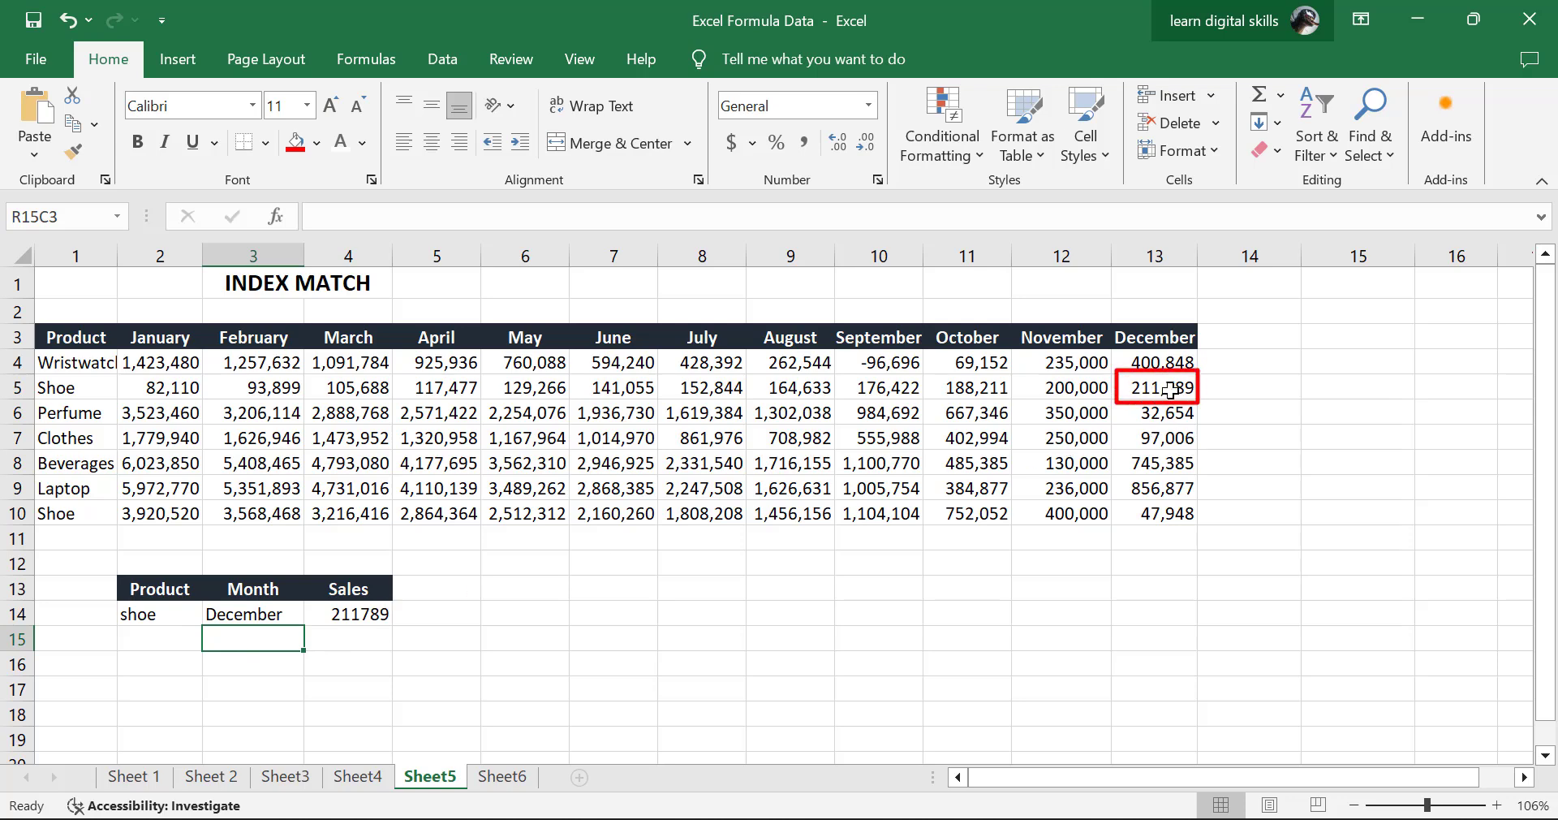
- Change the product in the lookup table to Laptop
{"action": "double_click", "coordinate": [136, 615]}
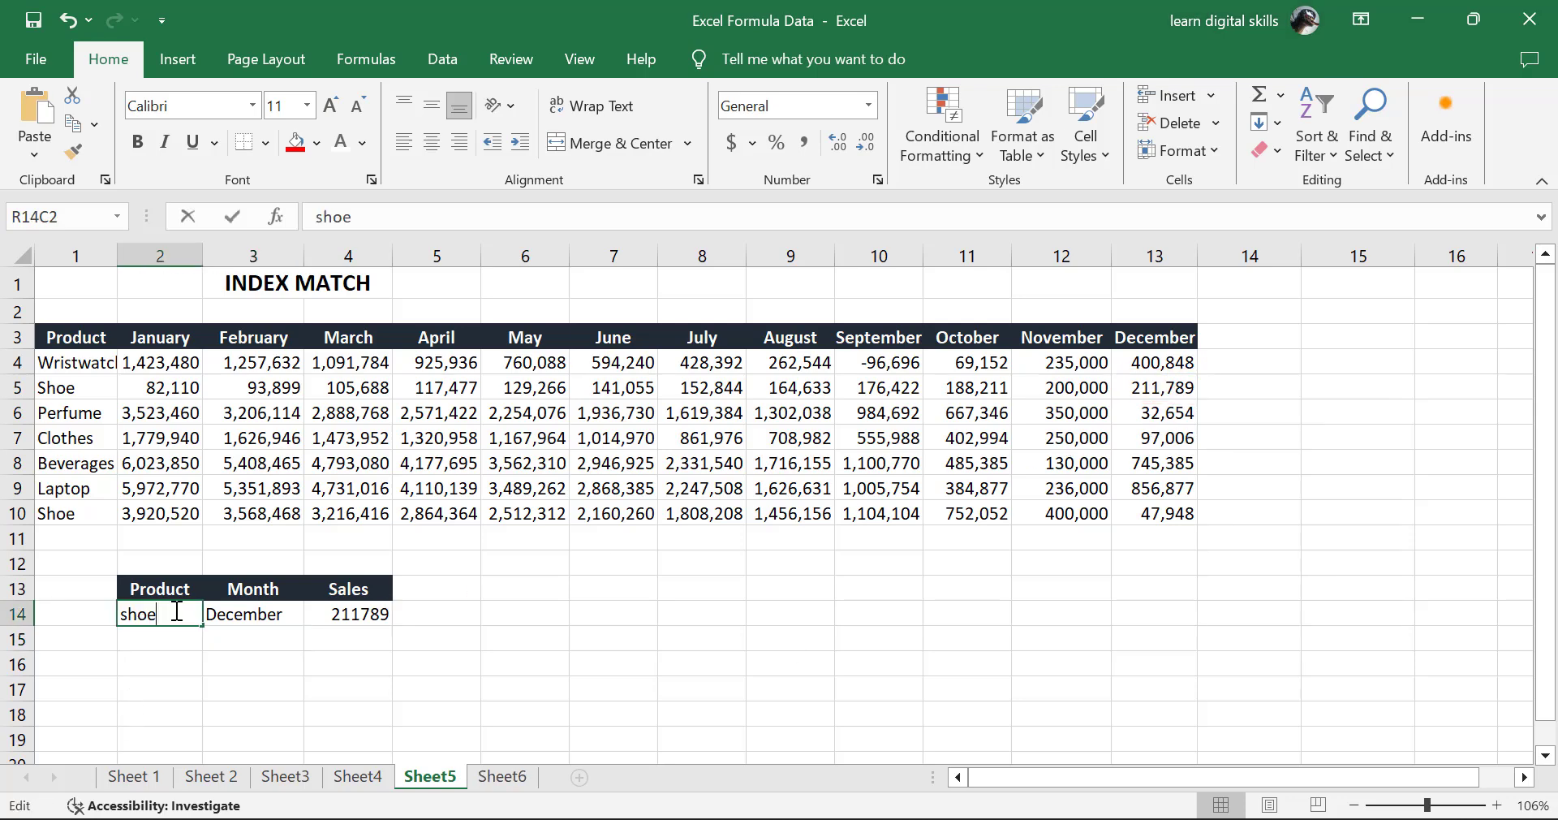
{"action": "left_click_drag", "start_coordinate": [158, 614], "coordinate": [88, 620]}
{"action": "type", "text": "Laptop"}
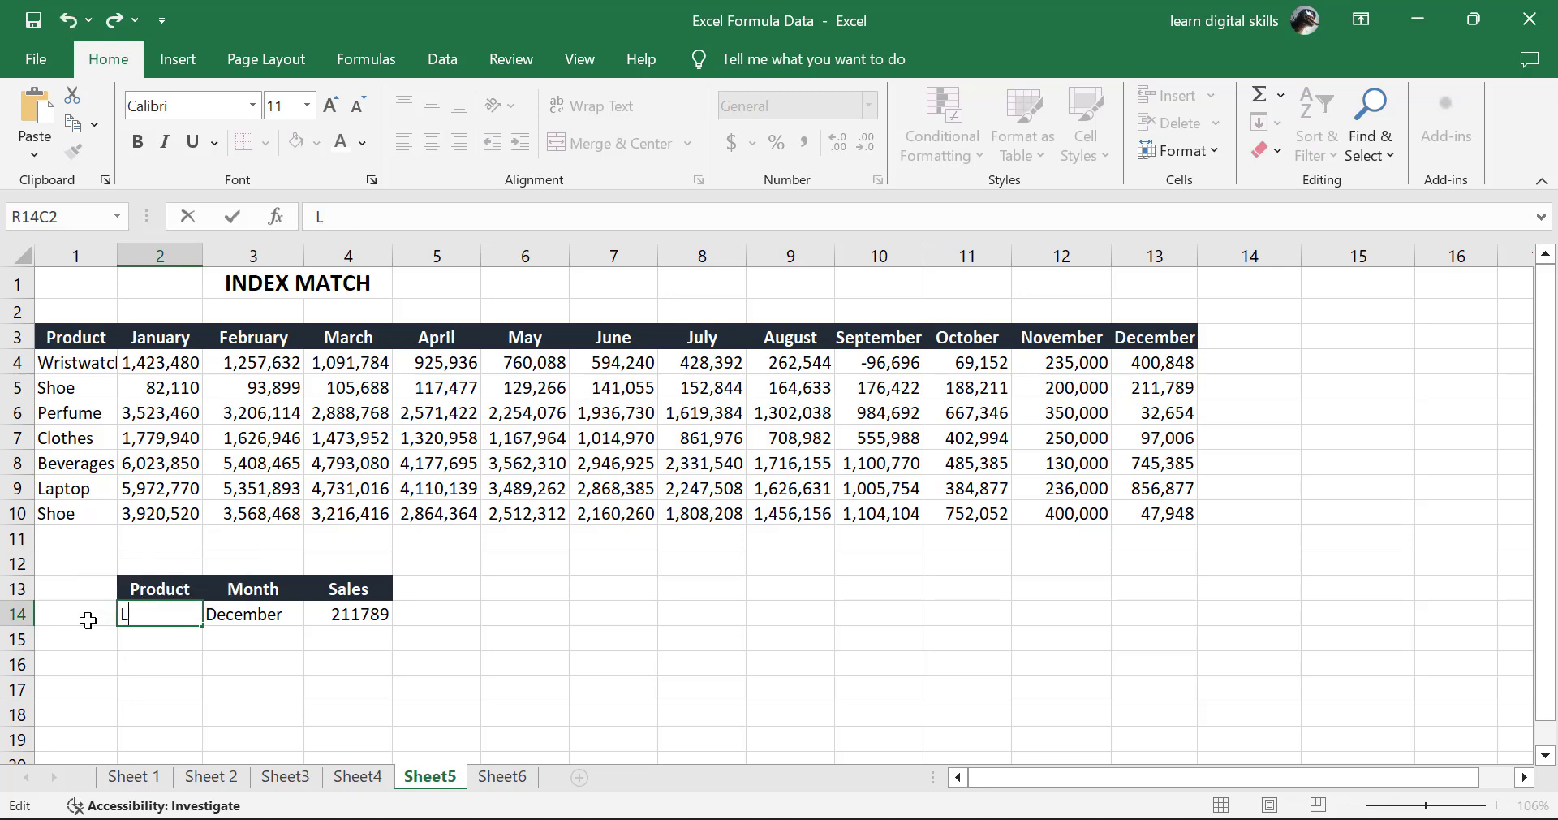
{"action": "left_click", "coordinate": [175, 721]}
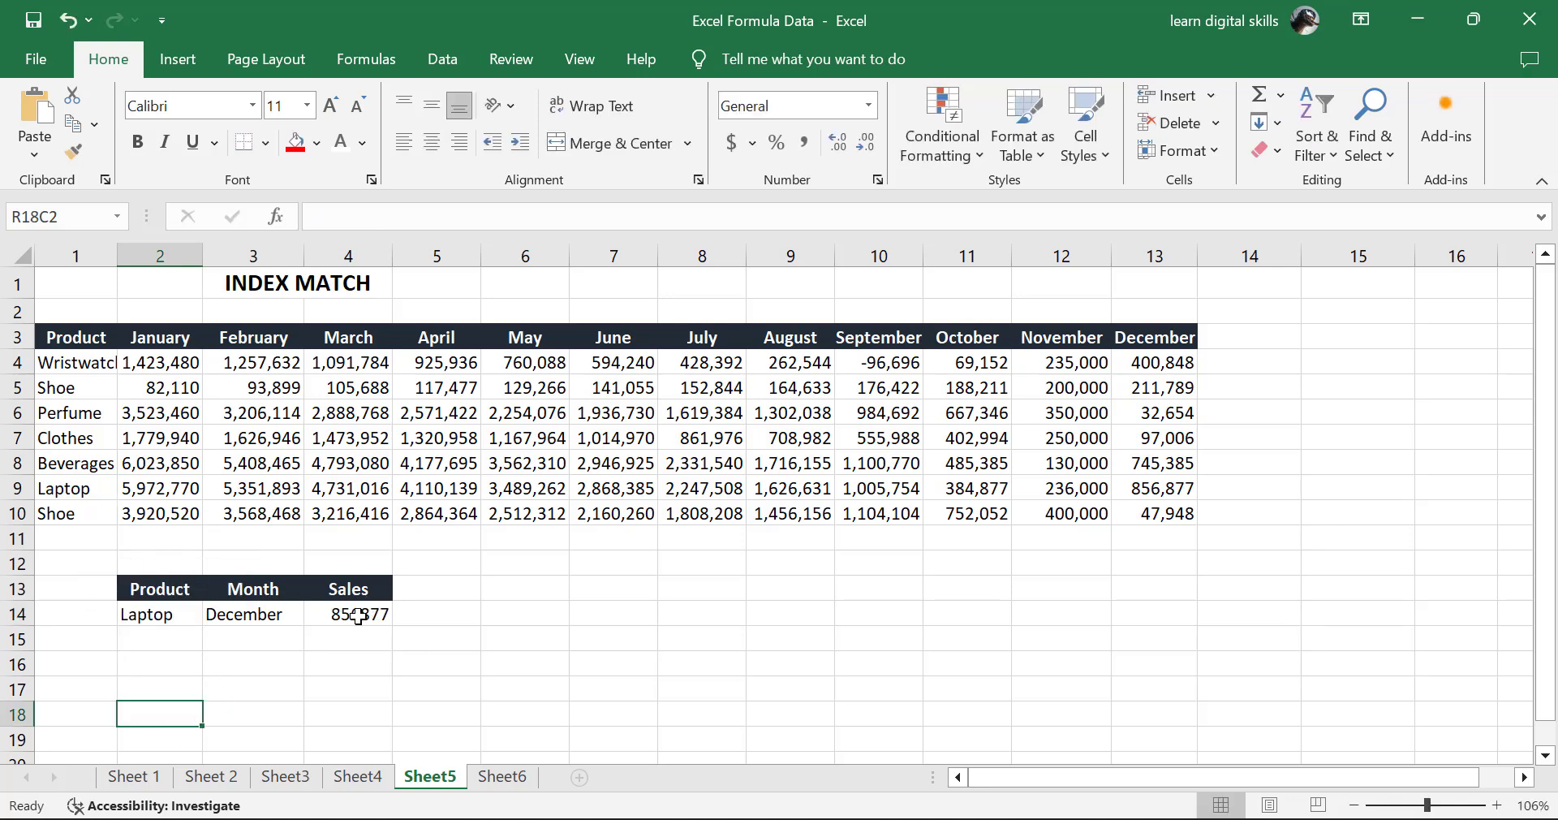